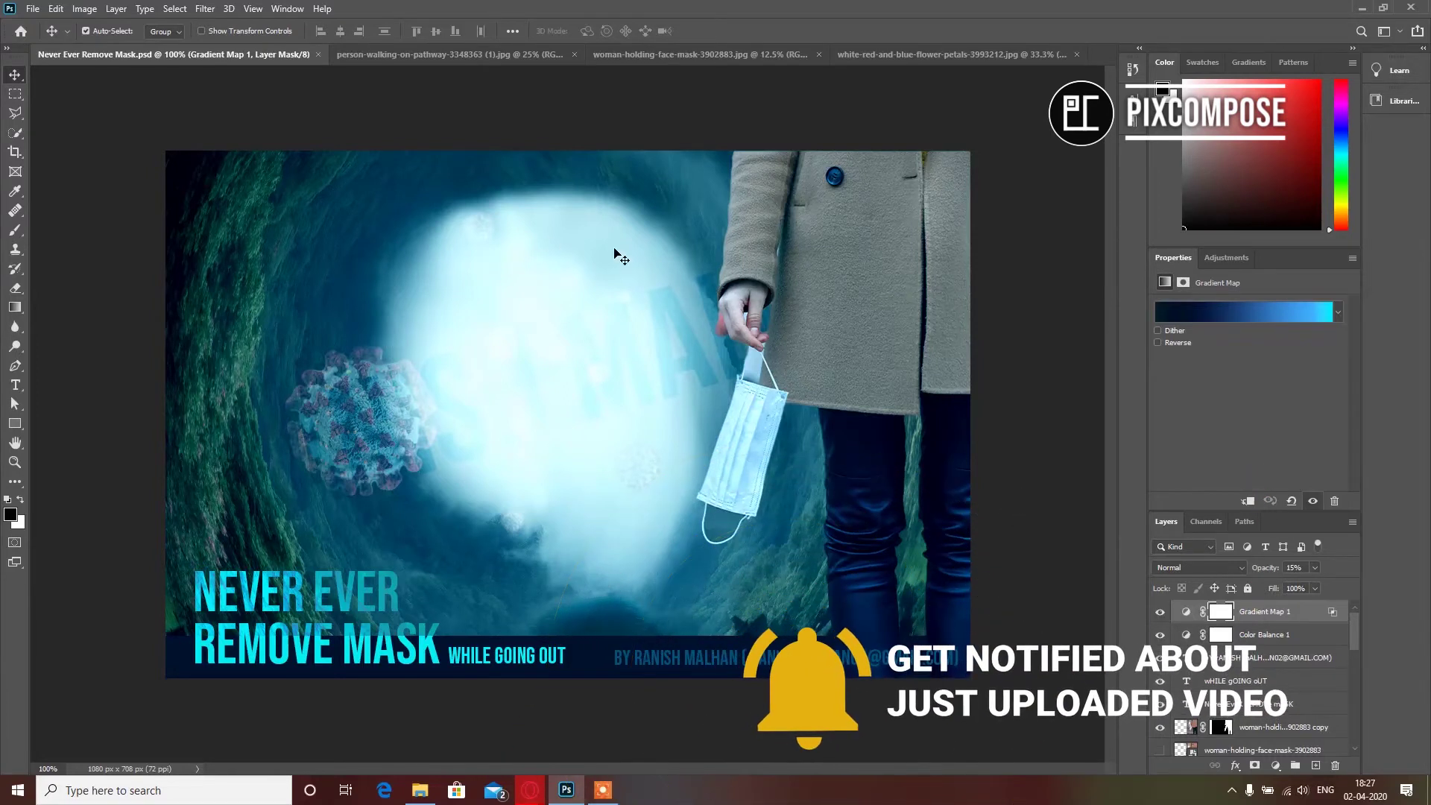
Switch to the person-walking-on-pathway photo, convert its Background to the regular layer Layer 0, and duplicate that layer.
click(417, 55)
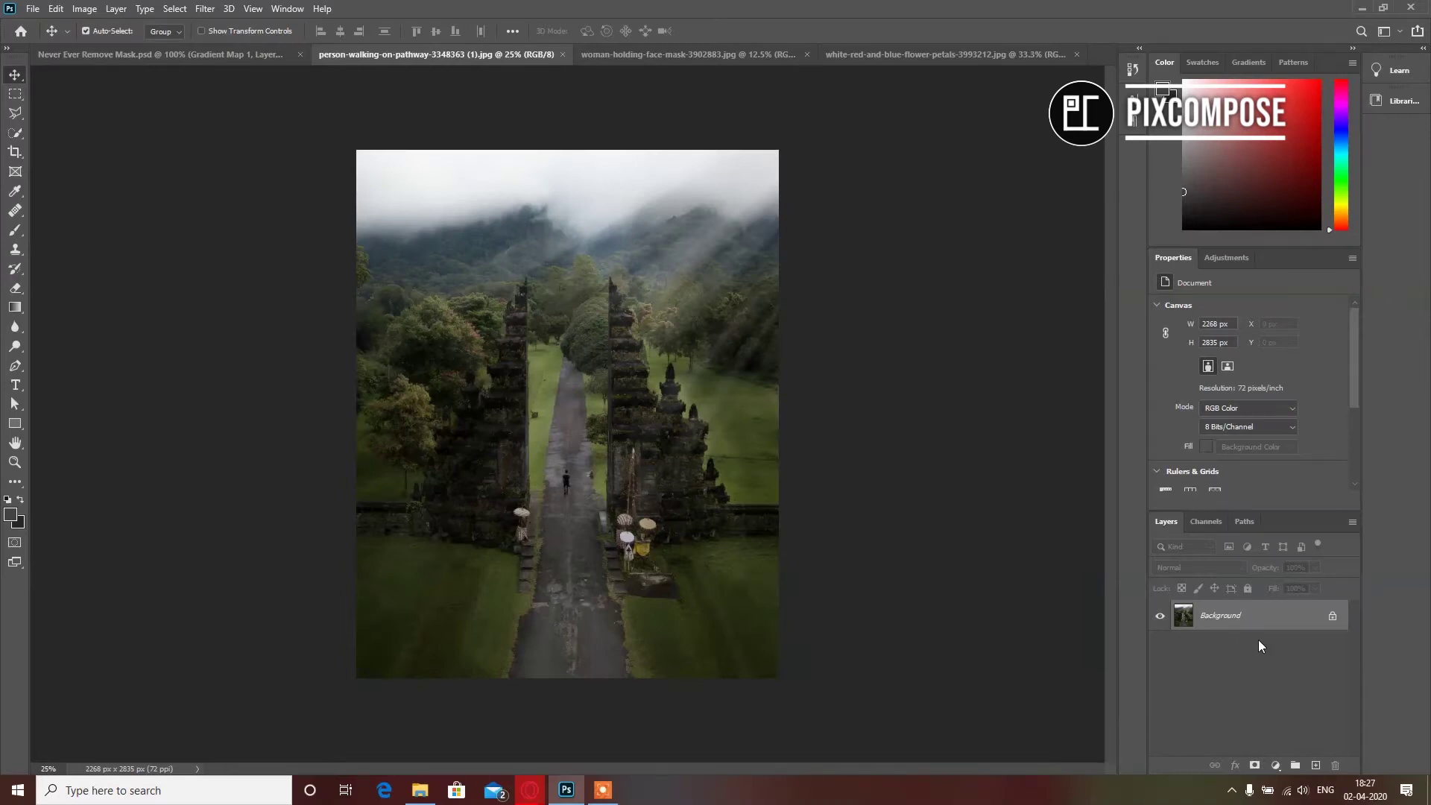
double_click(1306, 618)
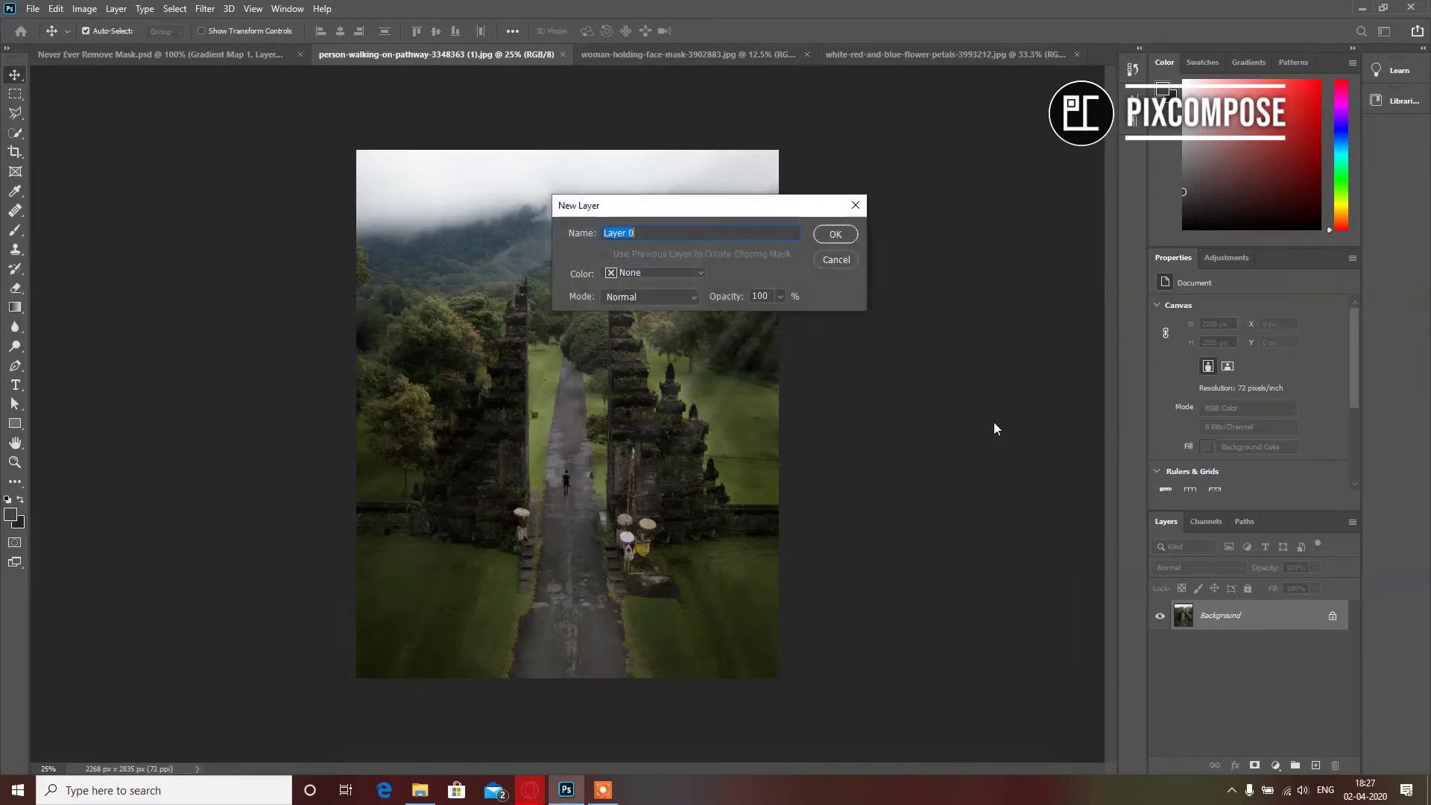
click(829, 238)
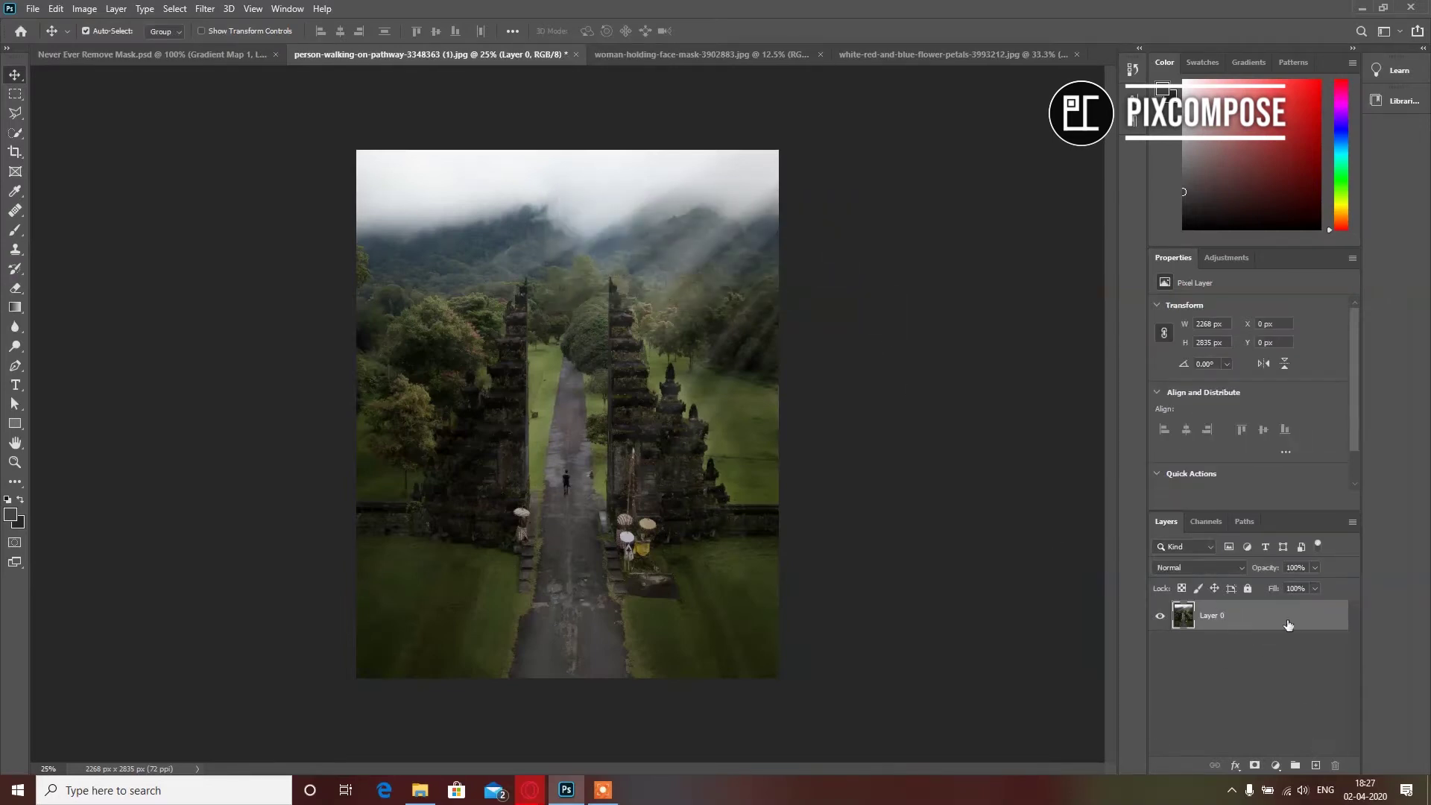
drag(1287, 619, 1316, 766)
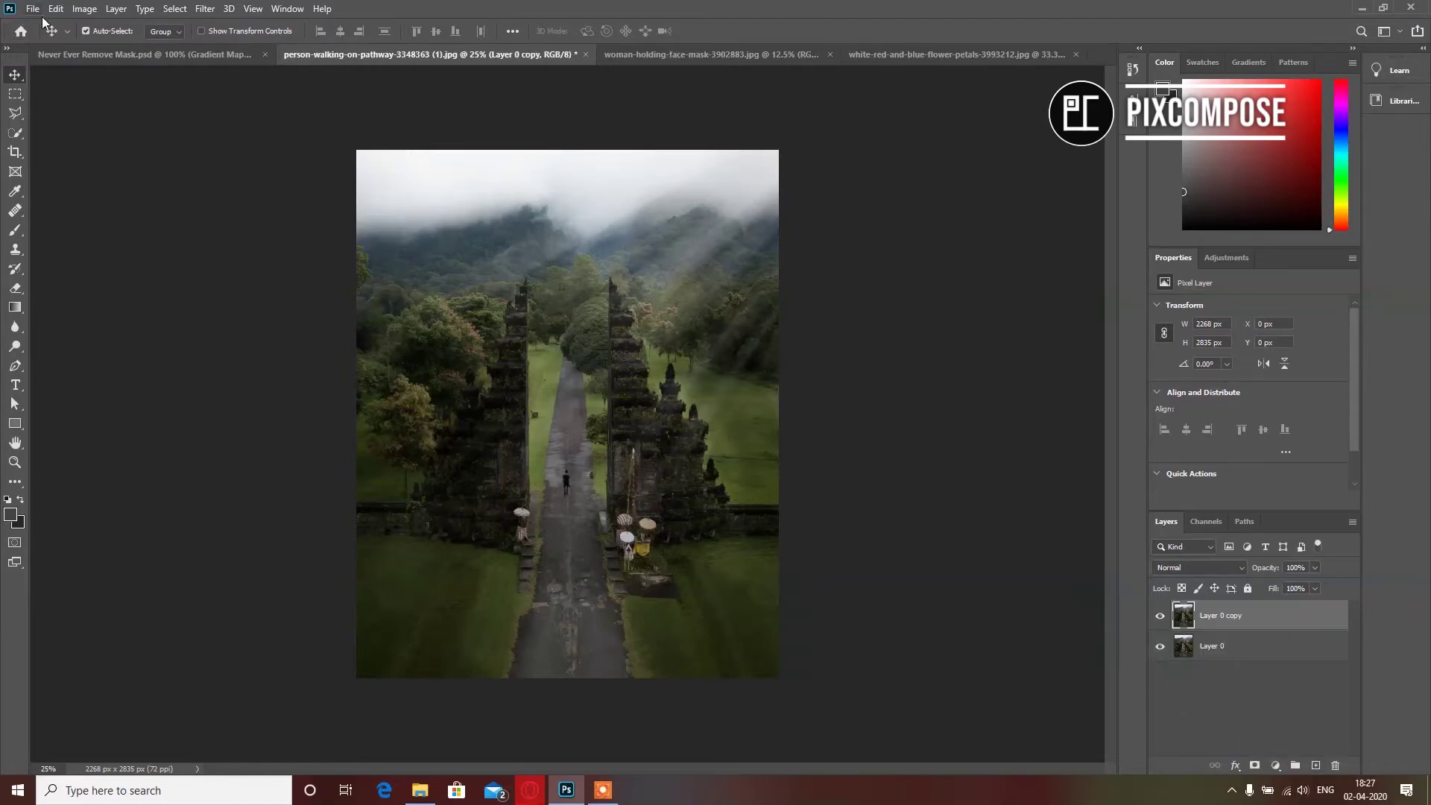
Reduce the canvas height to 2268 pixels to make the canvas square, accepting the clipping.
click(78, 10)
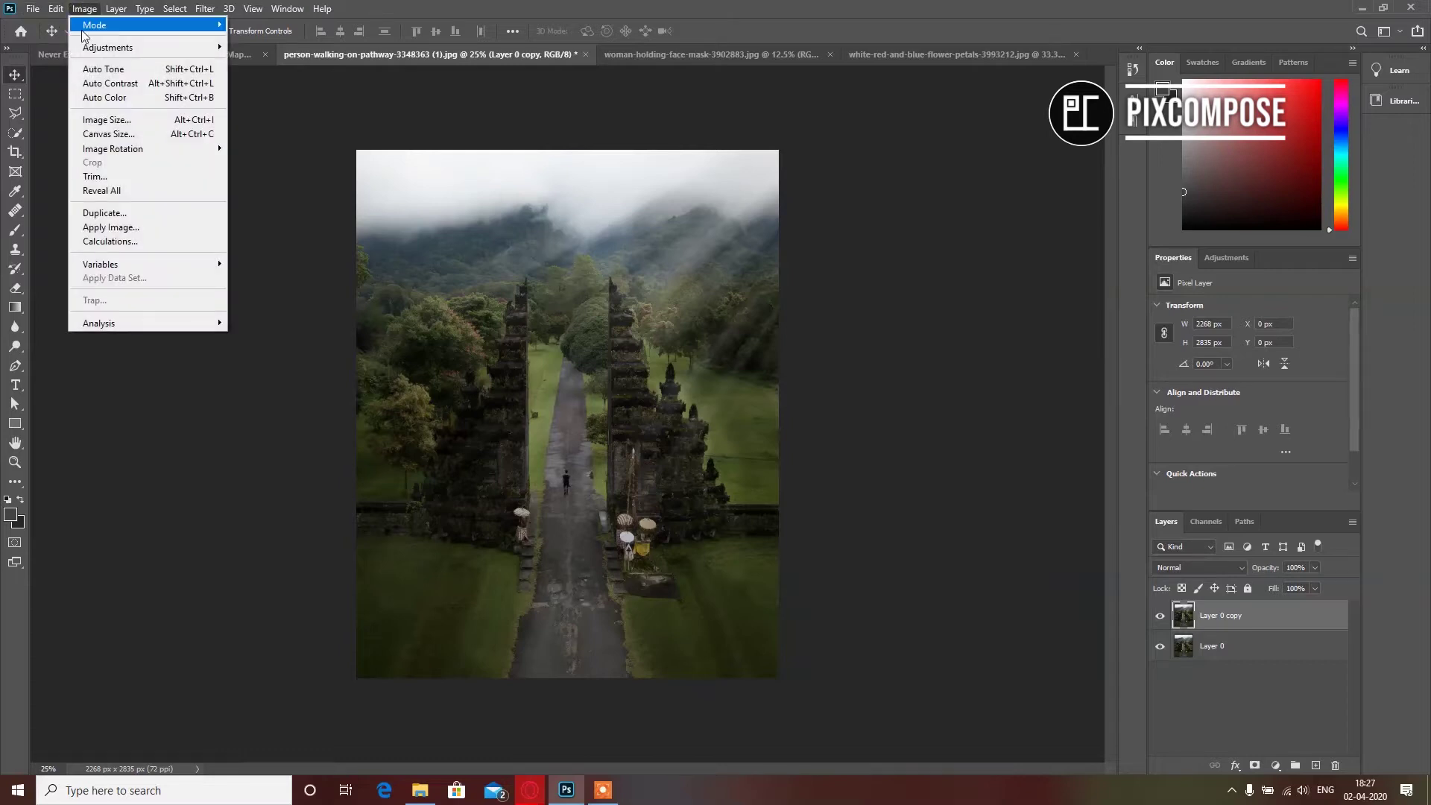
click(119, 135)
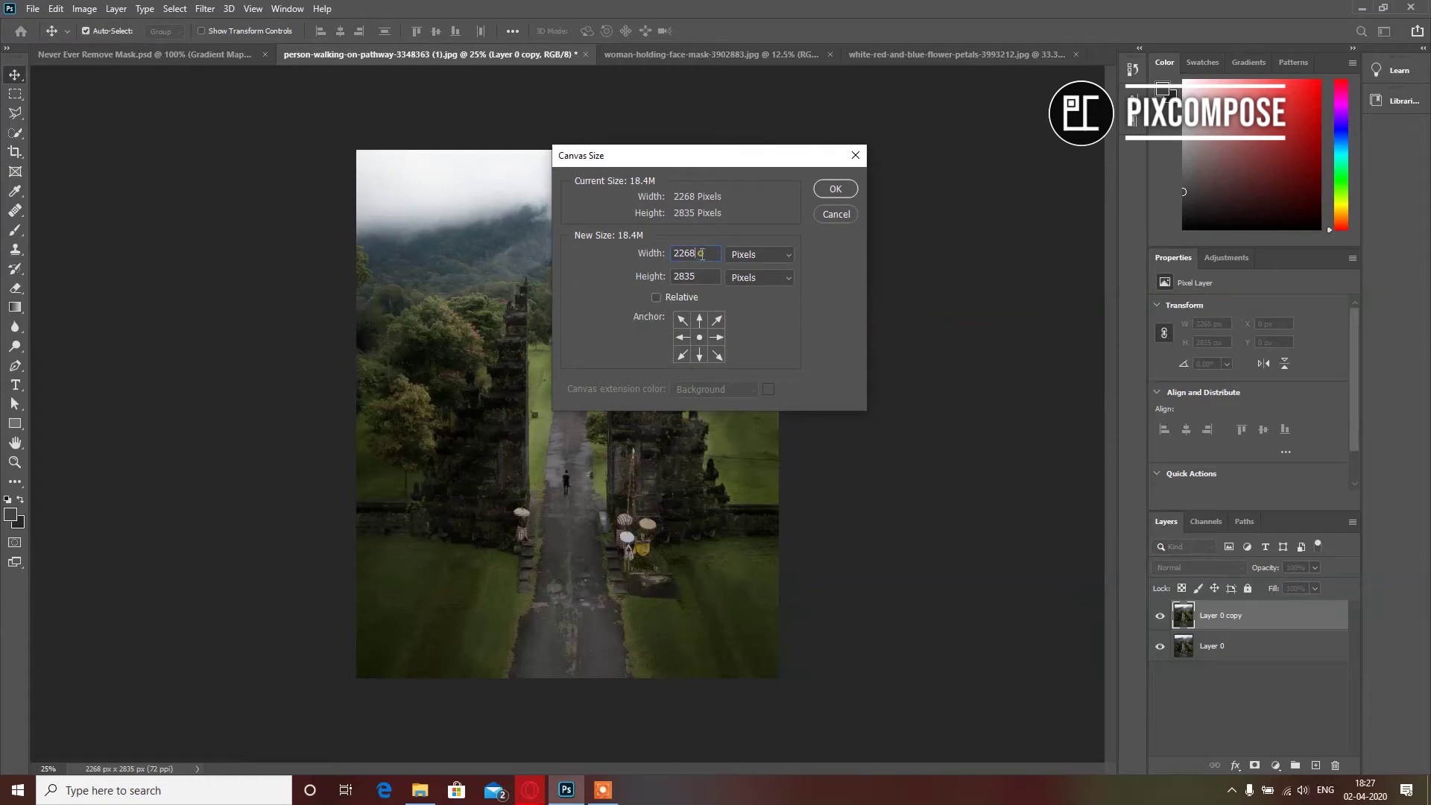
double_click(699, 277)
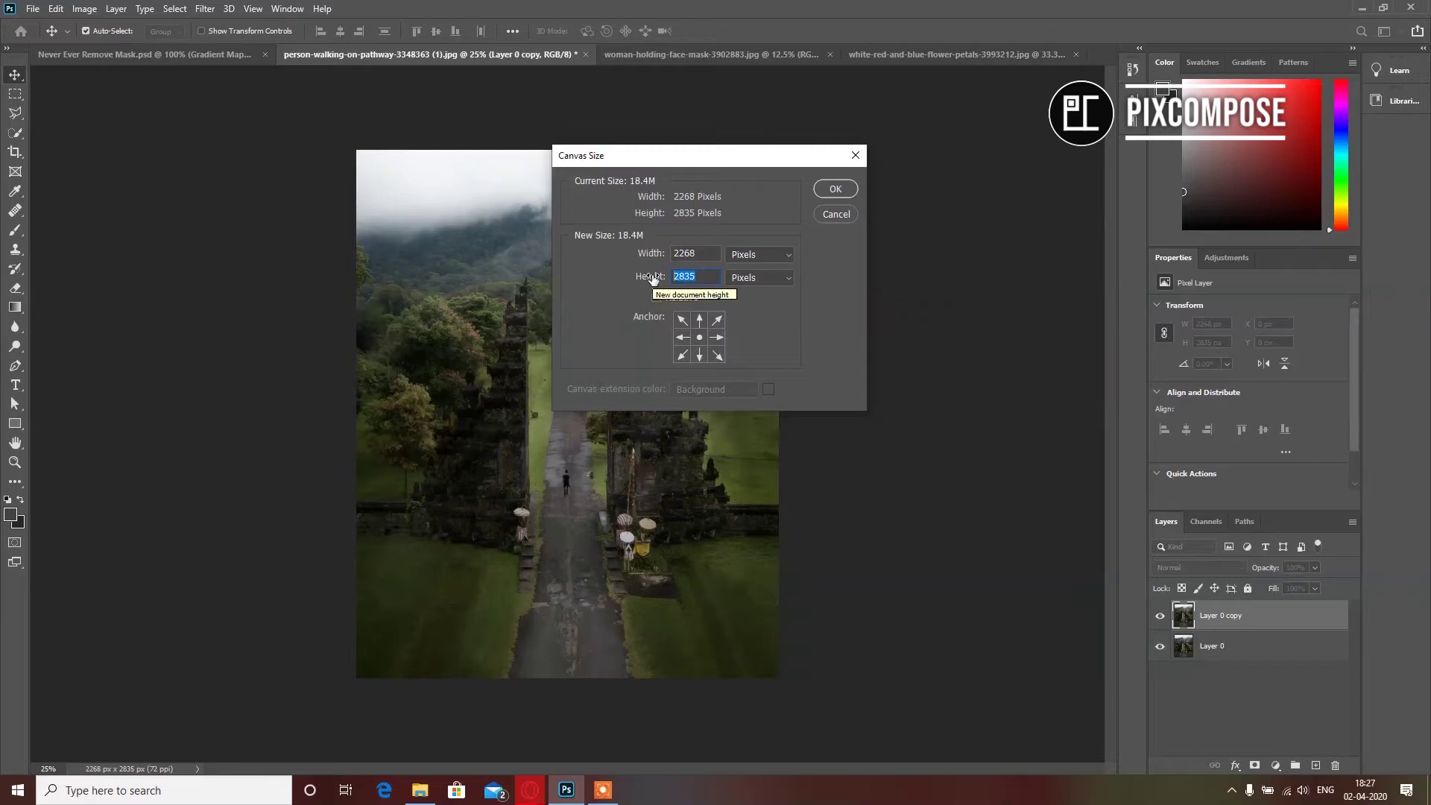
text(22)
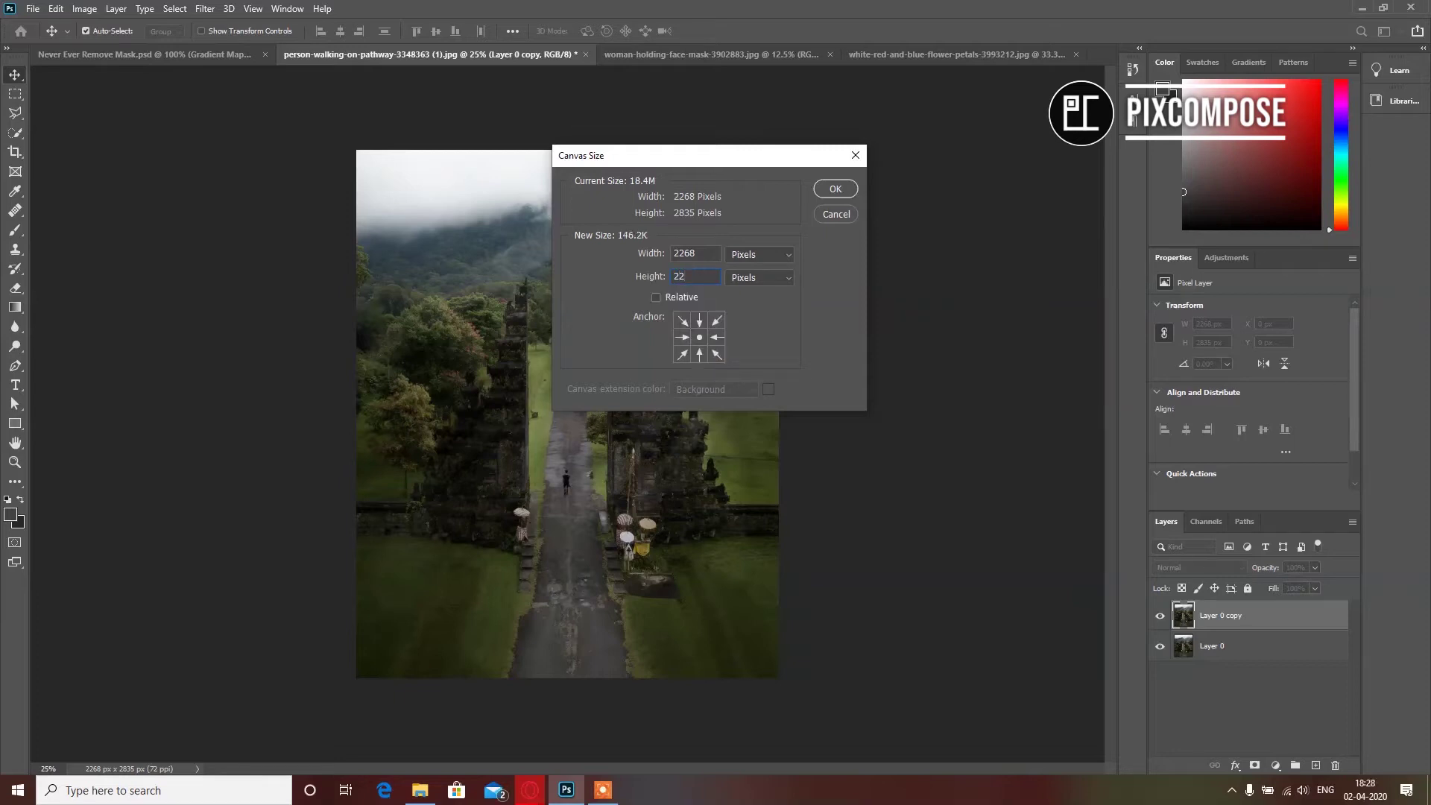
text(68)
click(824, 191)
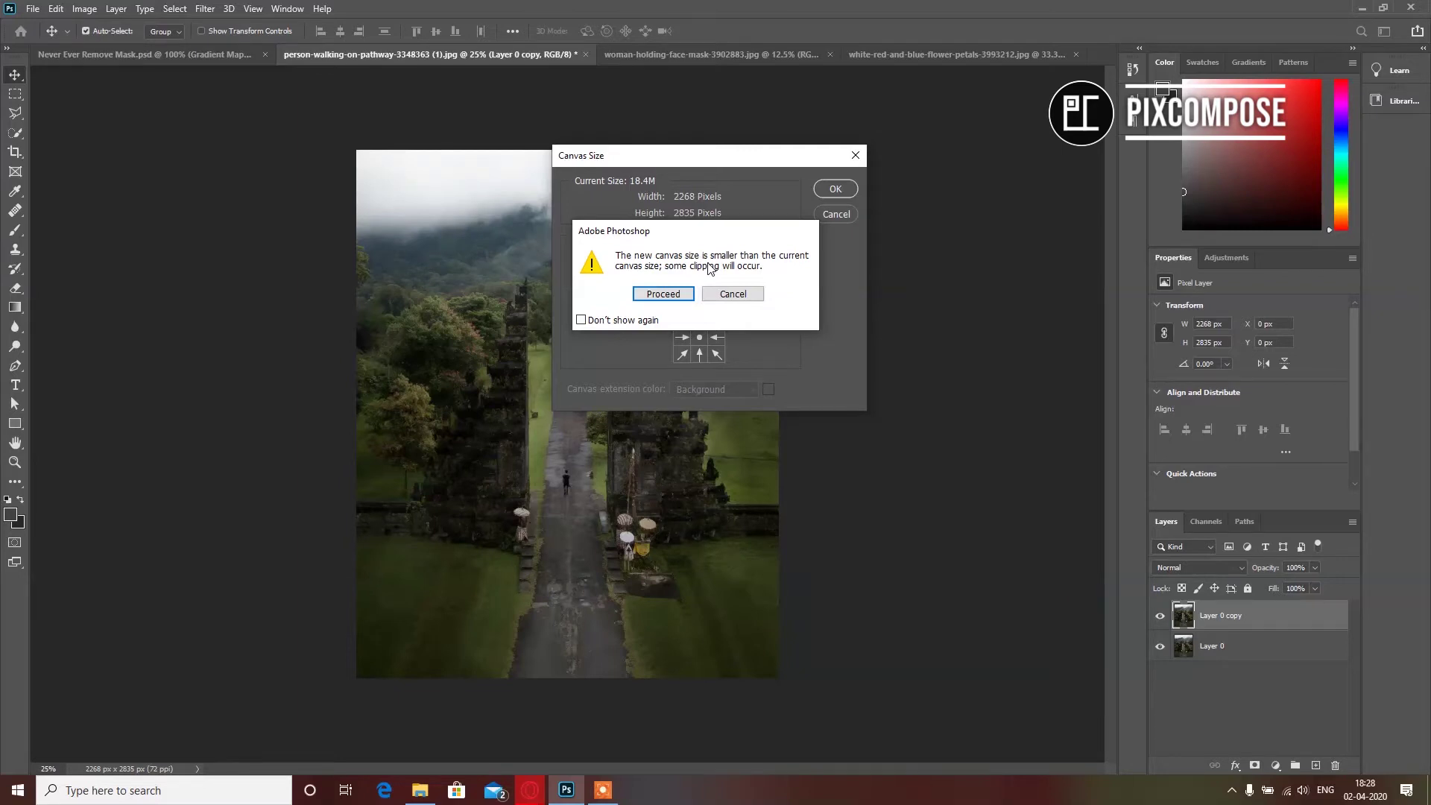
click(663, 295)
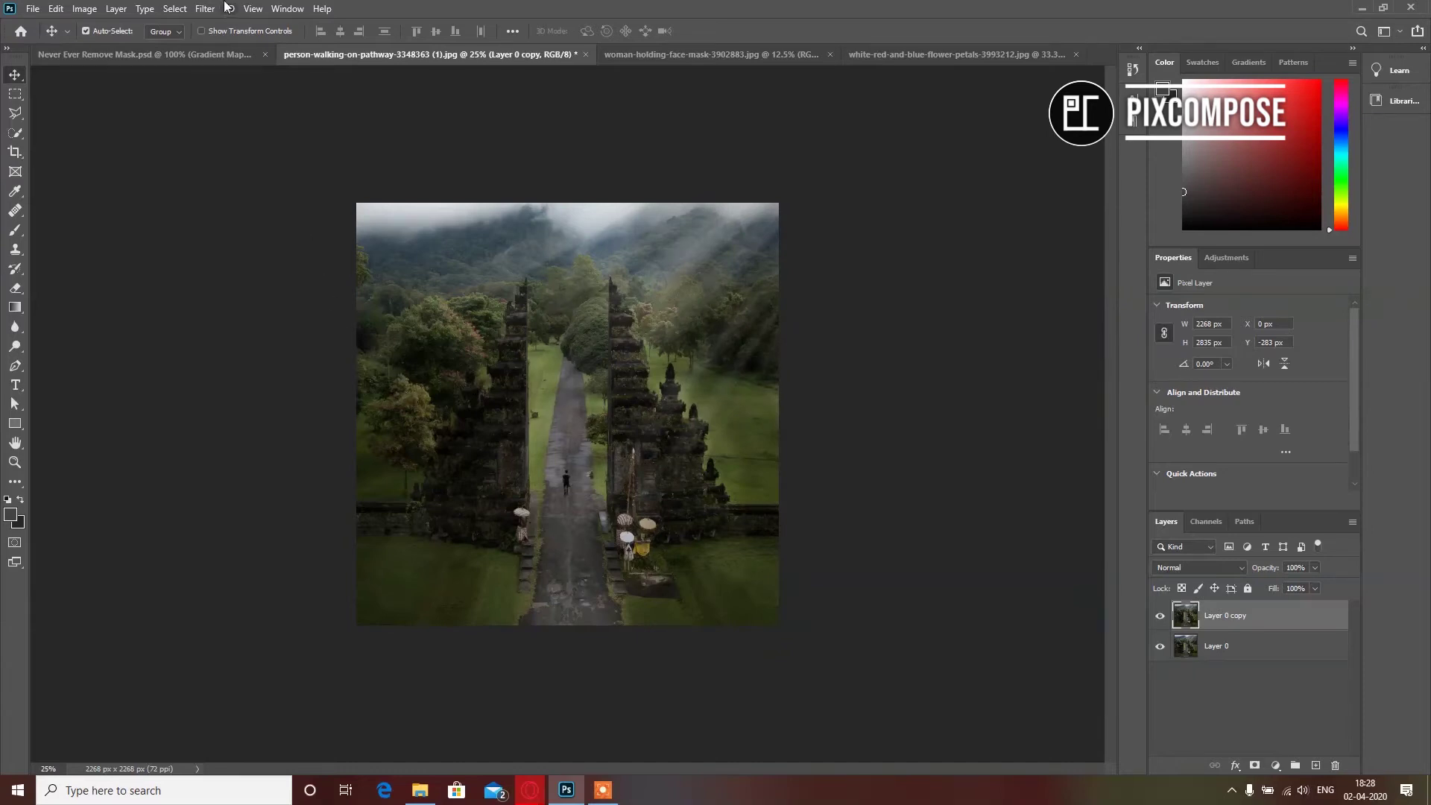
Convert Layer 0 copy to a smart object and apply the Polar Coordinates filter with Rectangular to Polar.
right_click(1294, 619)
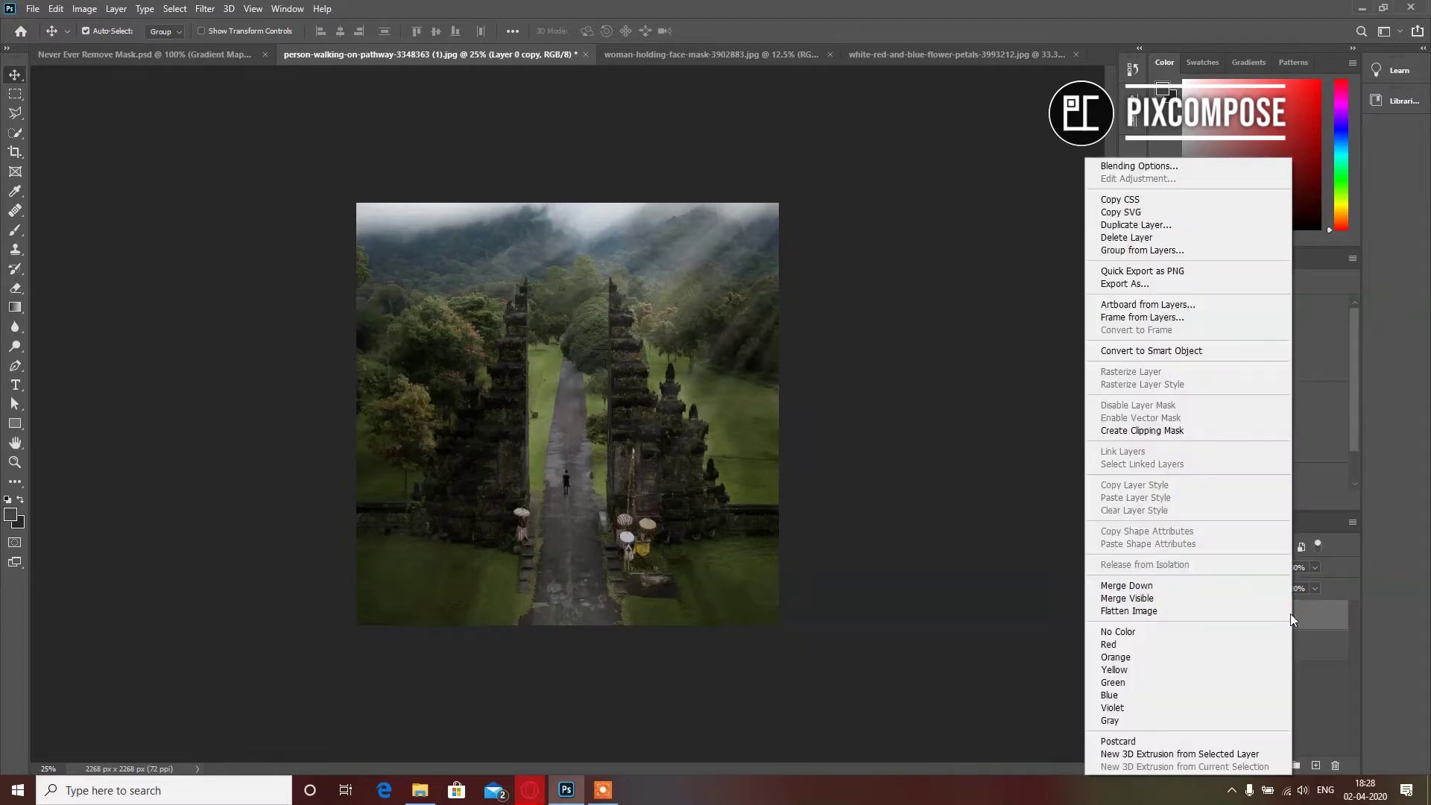
click(1160, 351)
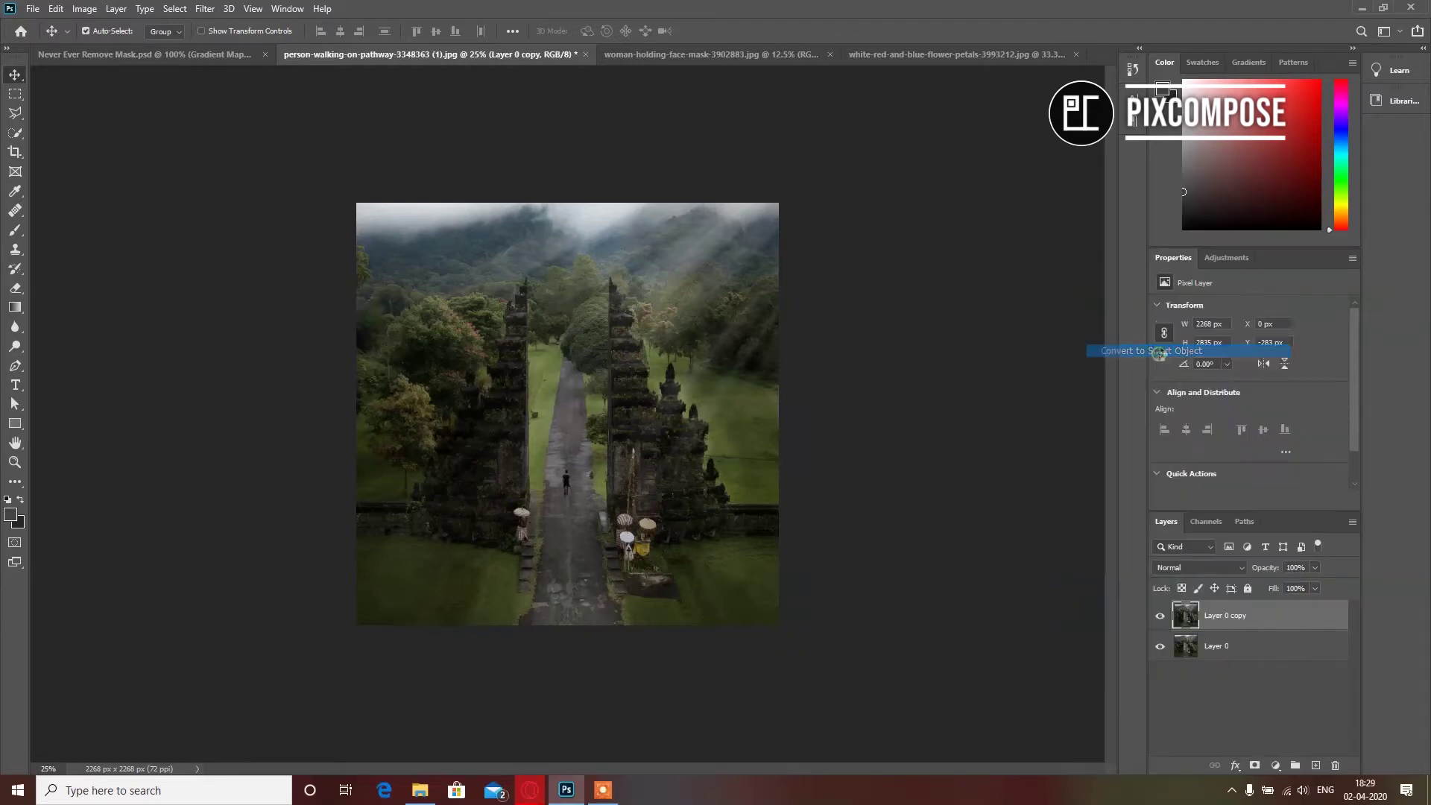
click(199, 11)
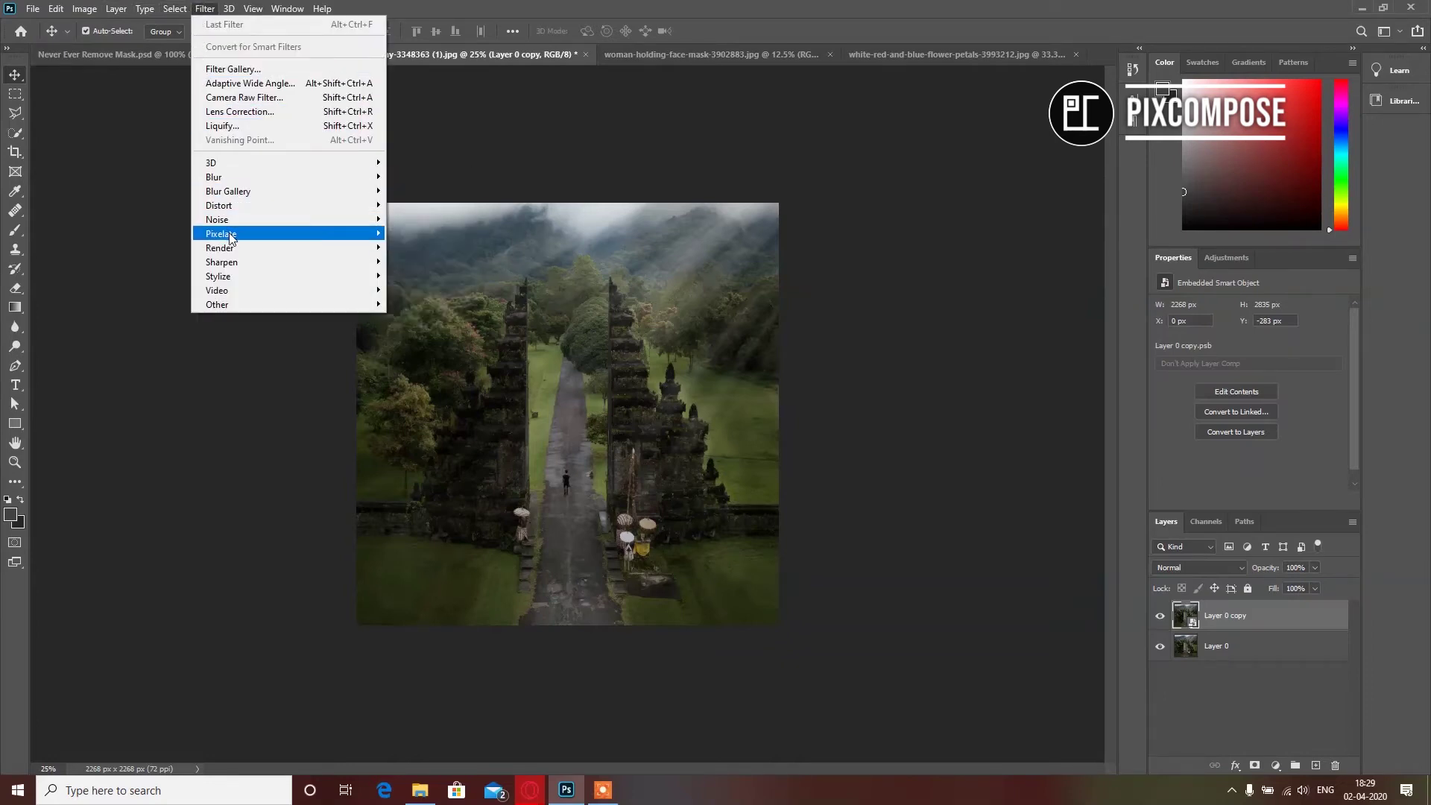
mouse_move(239, 210)
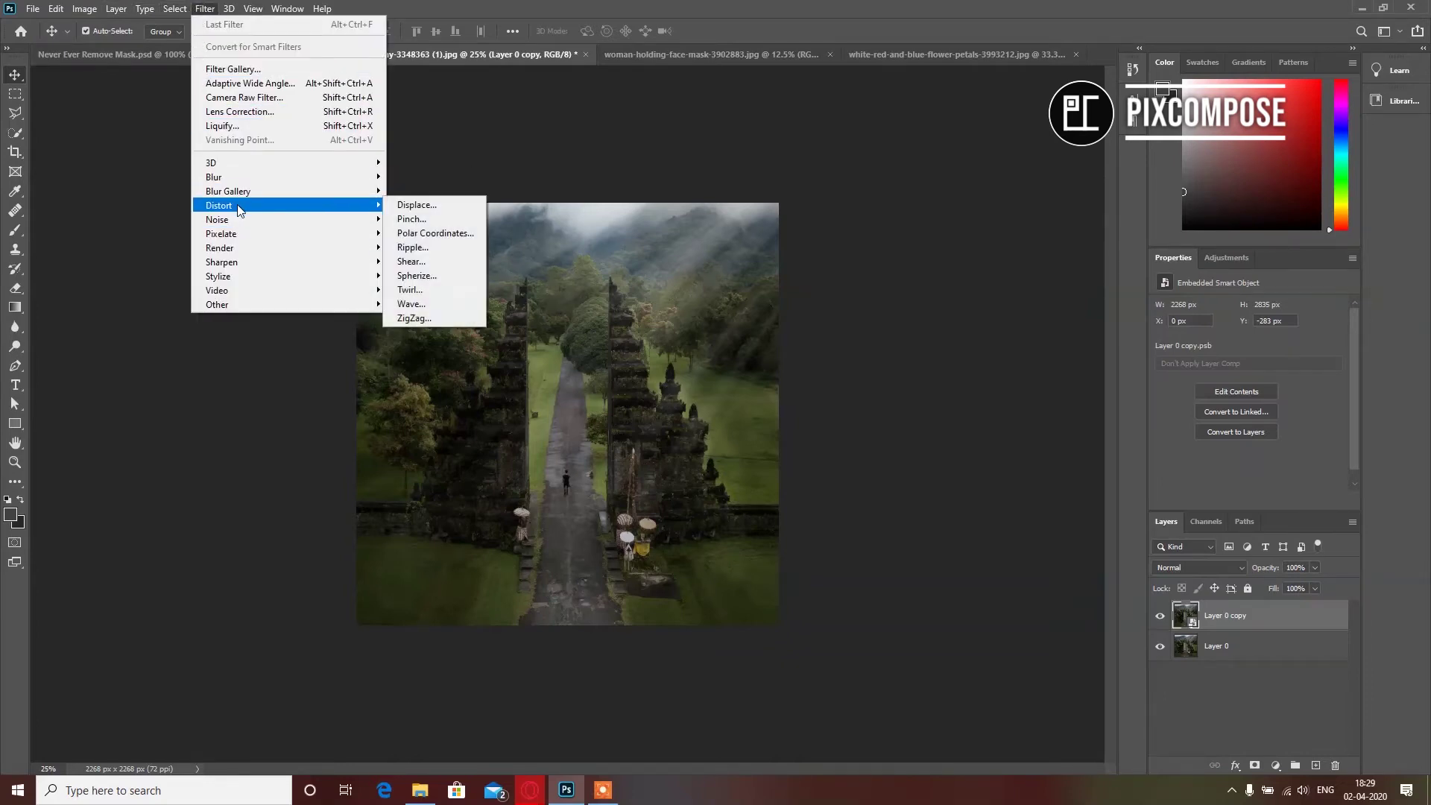
click(435, 233)
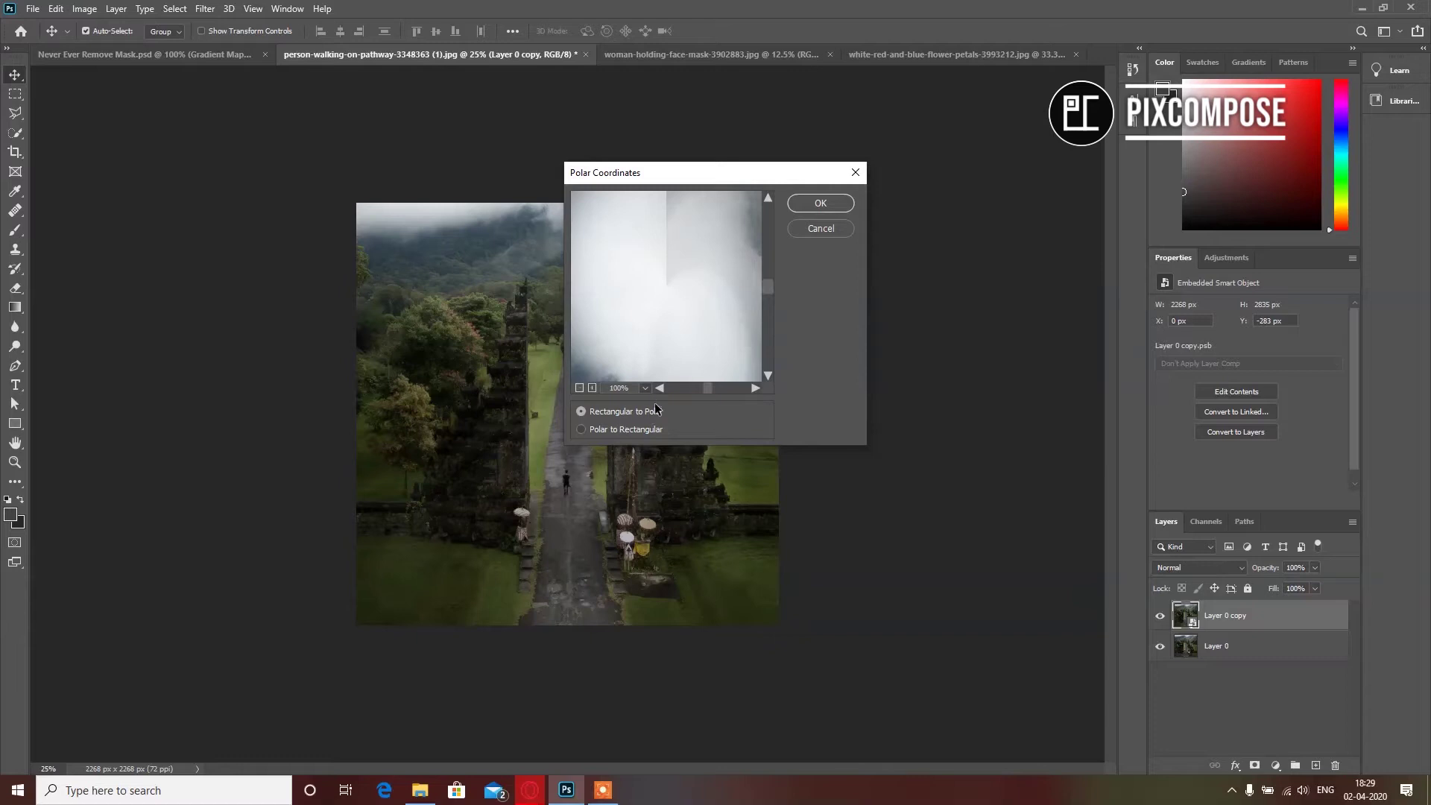
click(580, 387)
click(580, 388)
click(580, 388)
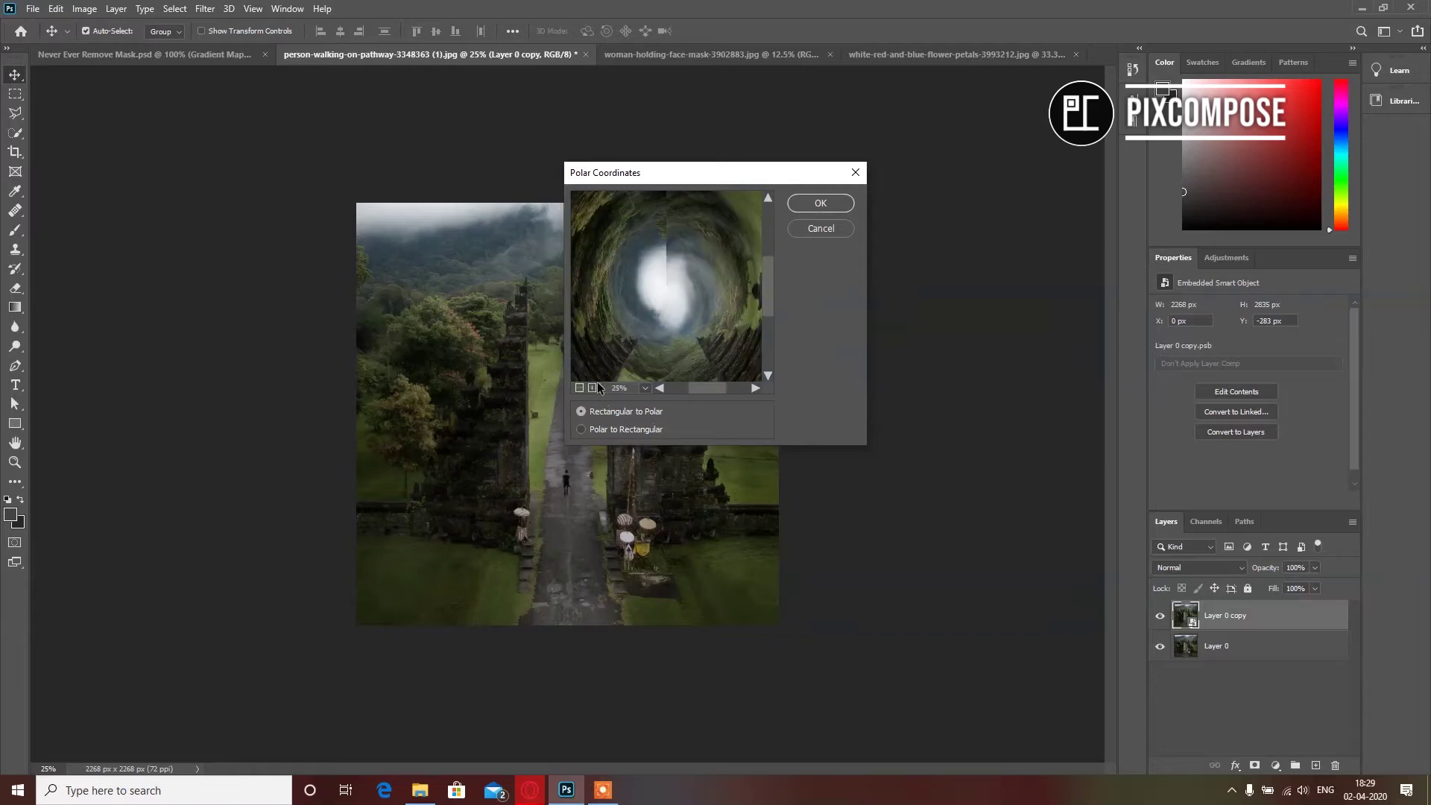
click(580, 387)
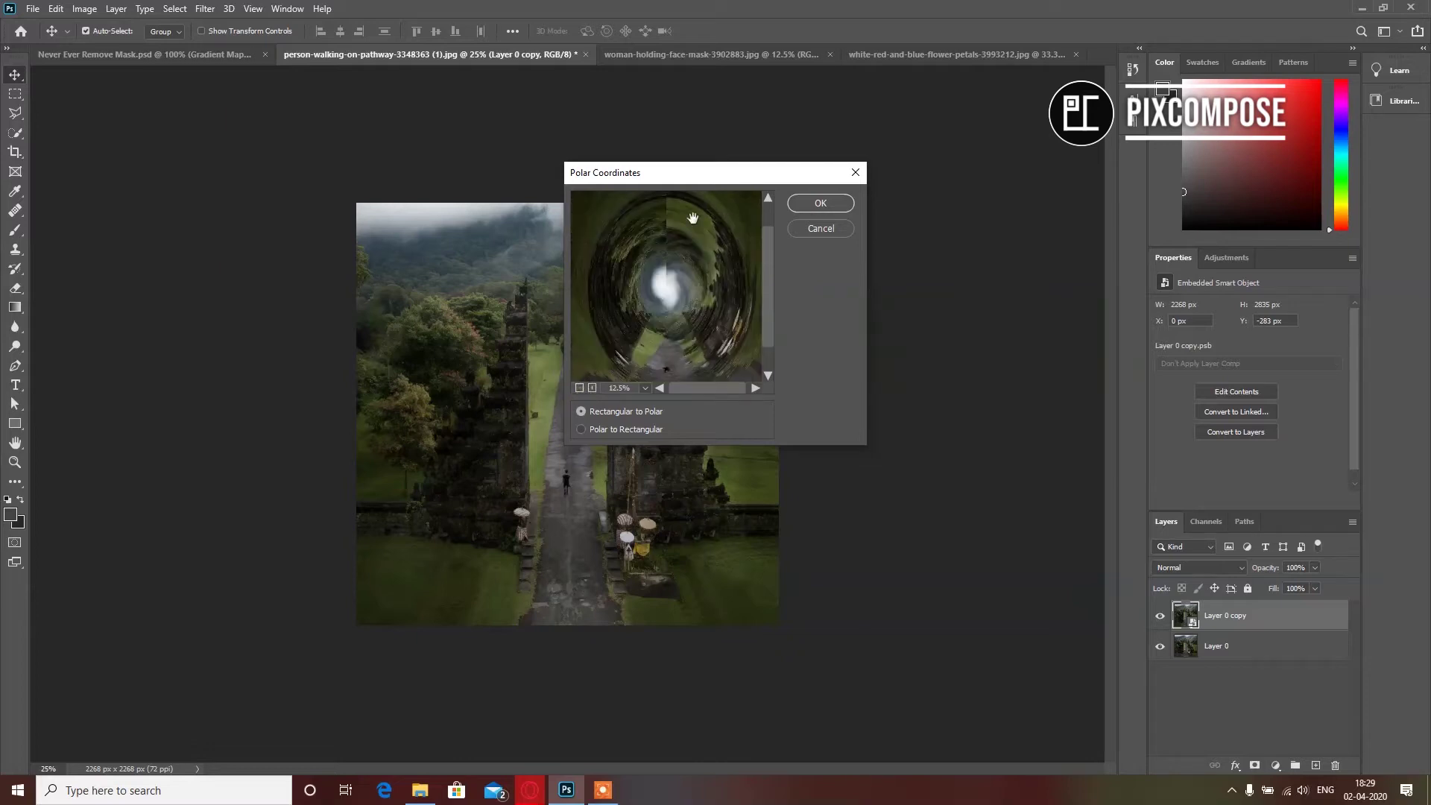
click(818, 203)
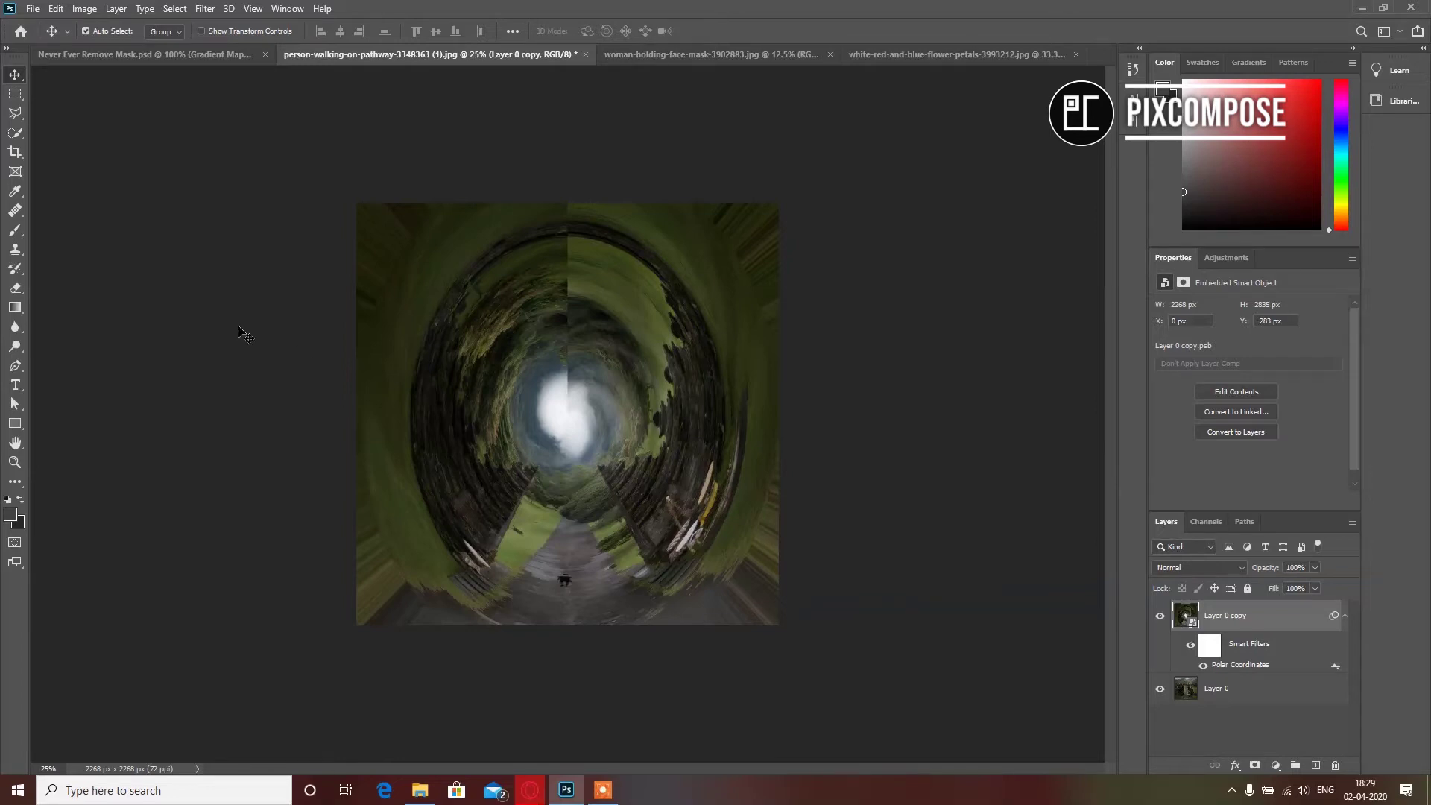
Crop the image evenly around the bright tunnel centre to a square of about 1288 × 1288 px.
click(14, 153)
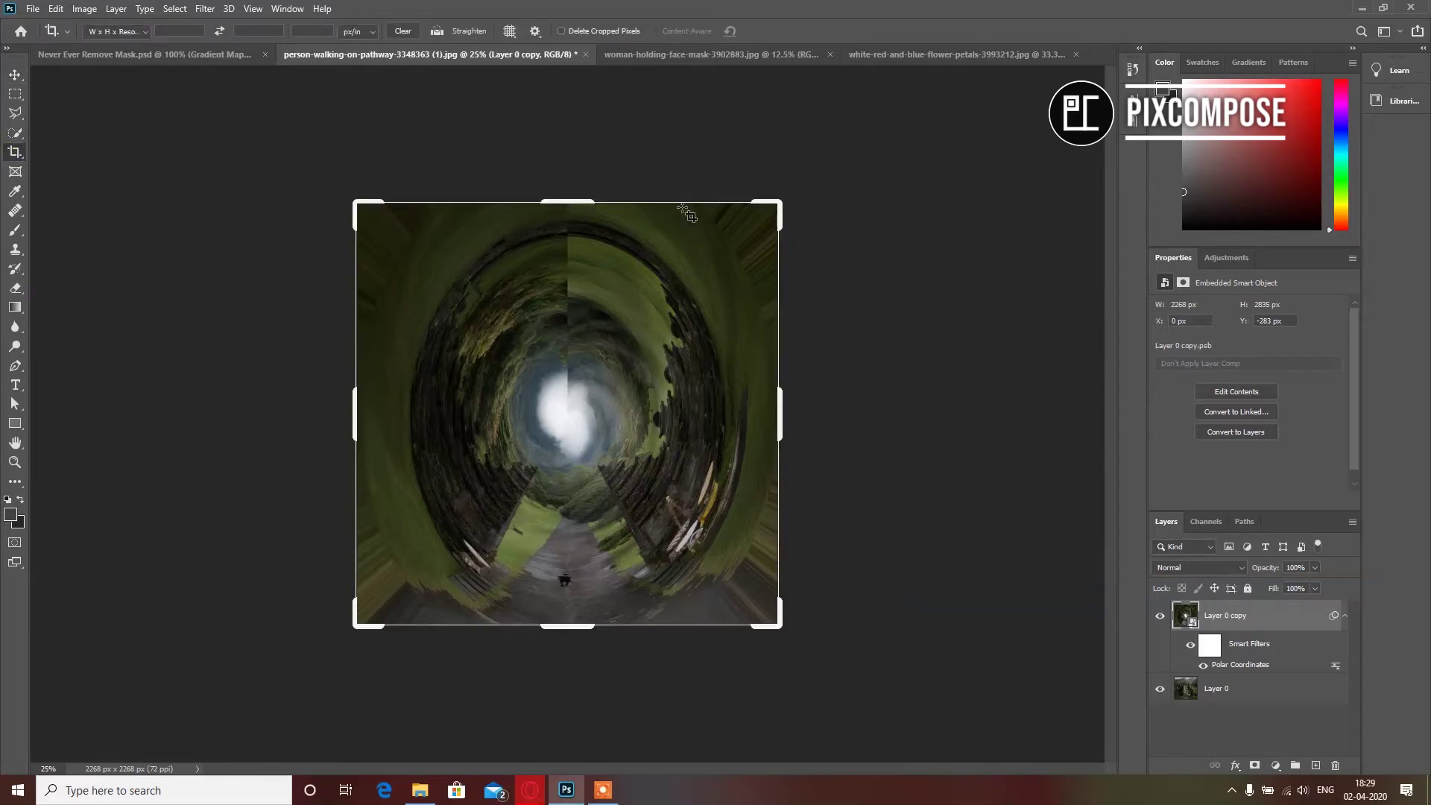
drag(777, 204, 718, 296)
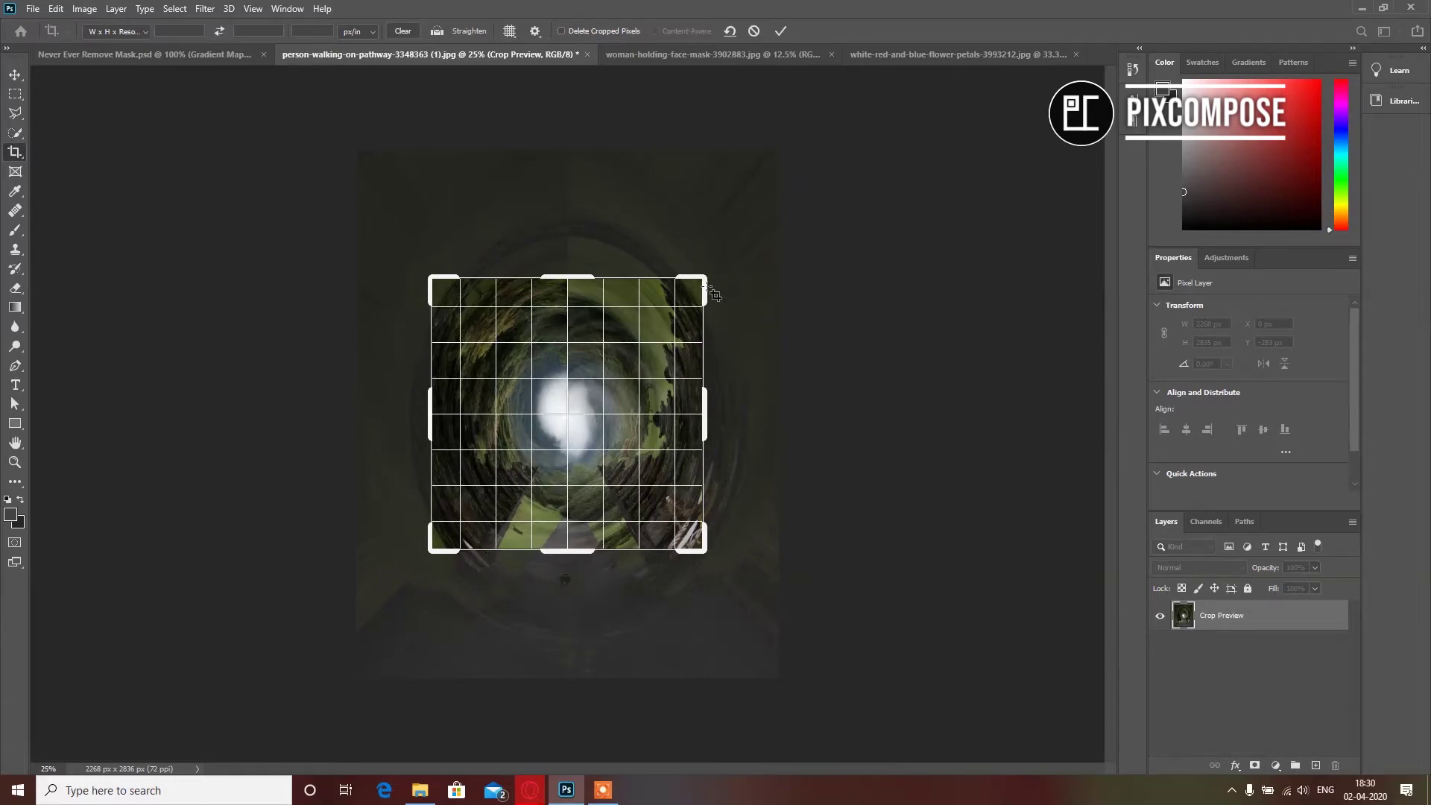
drag(701, 282, 695, 307)
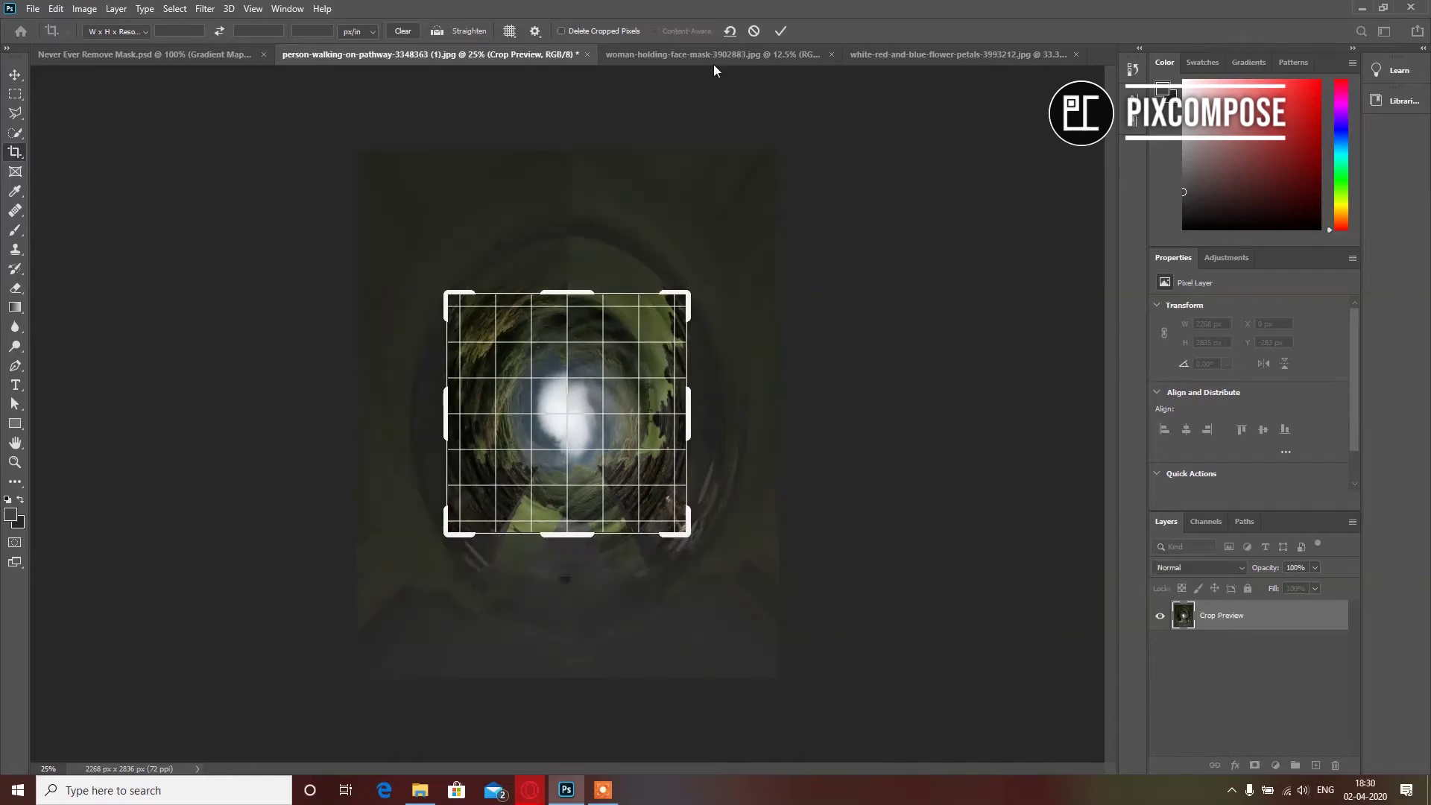
click(779, 32)
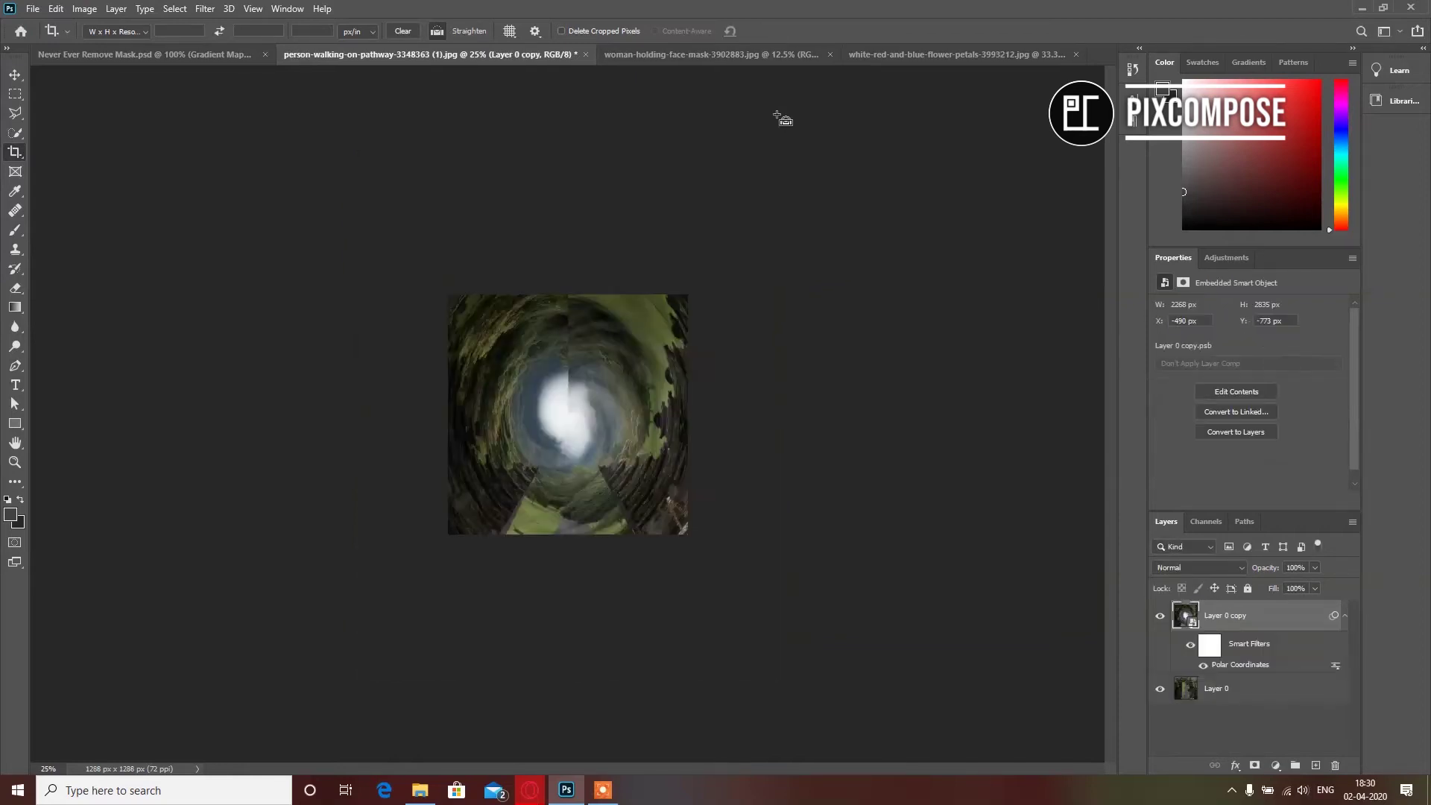
key(ctrl+1)
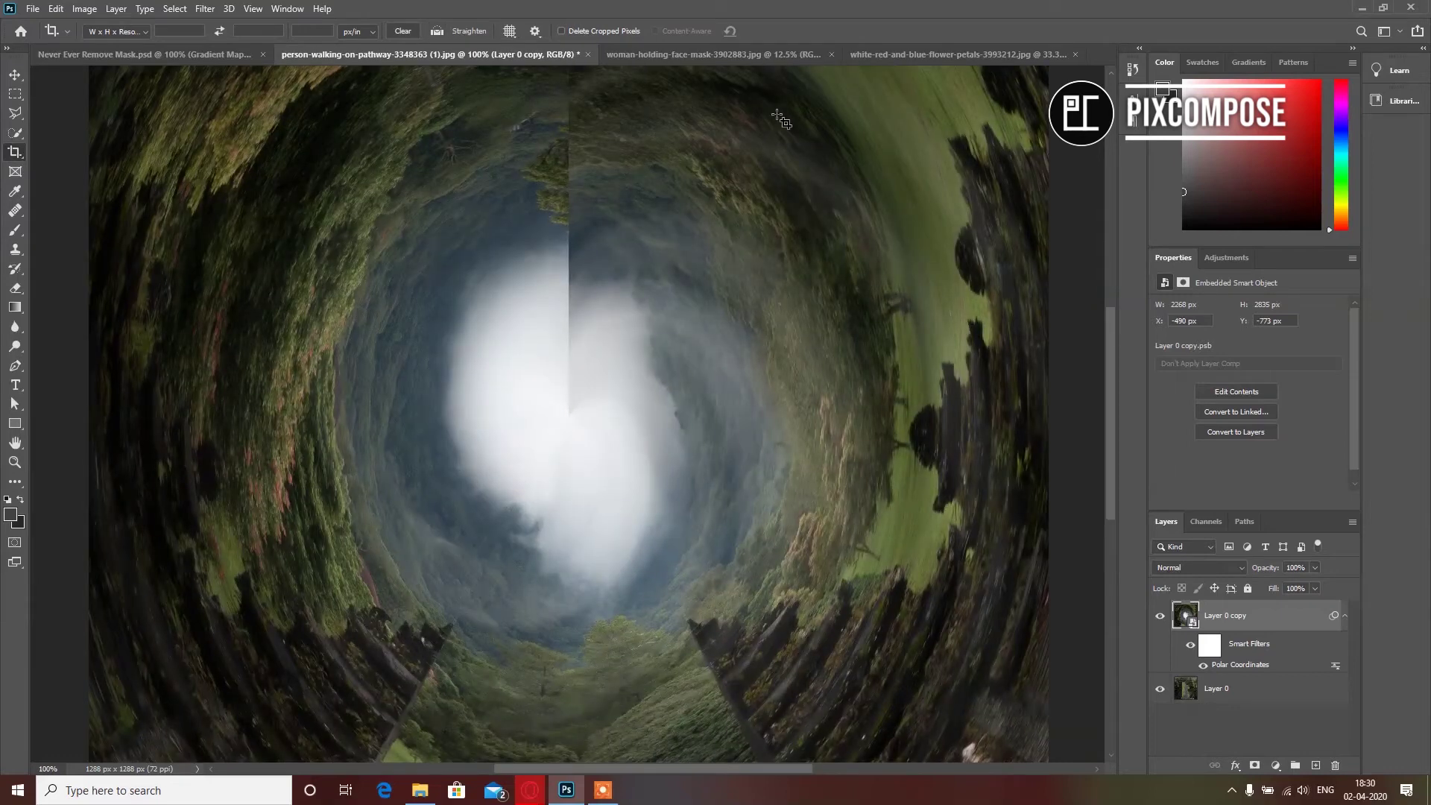
key(ctrl+0)
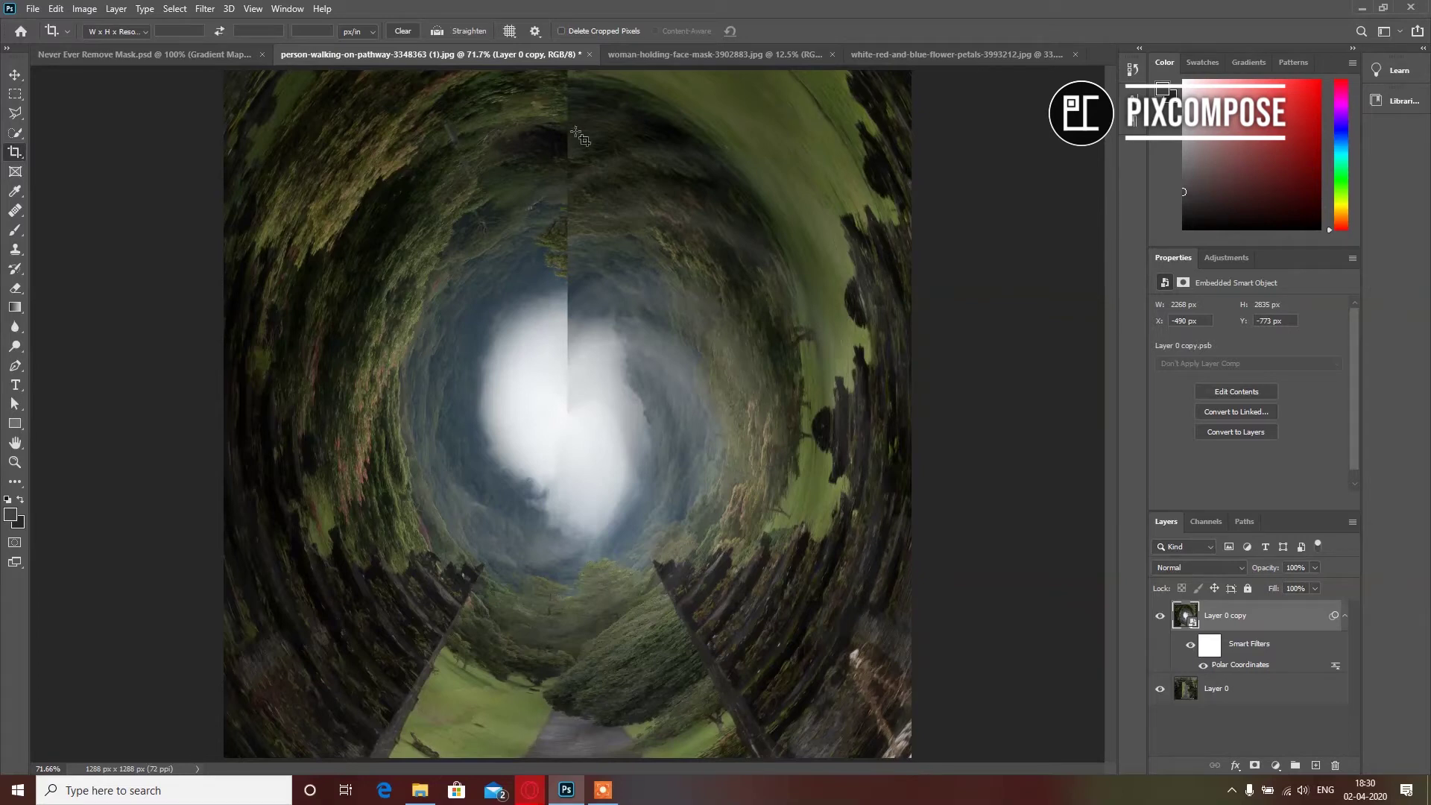
Try to enlarge and shift the Layer 0 copy smart object with Free Transform, and undo the transformation.
click(12, 78)
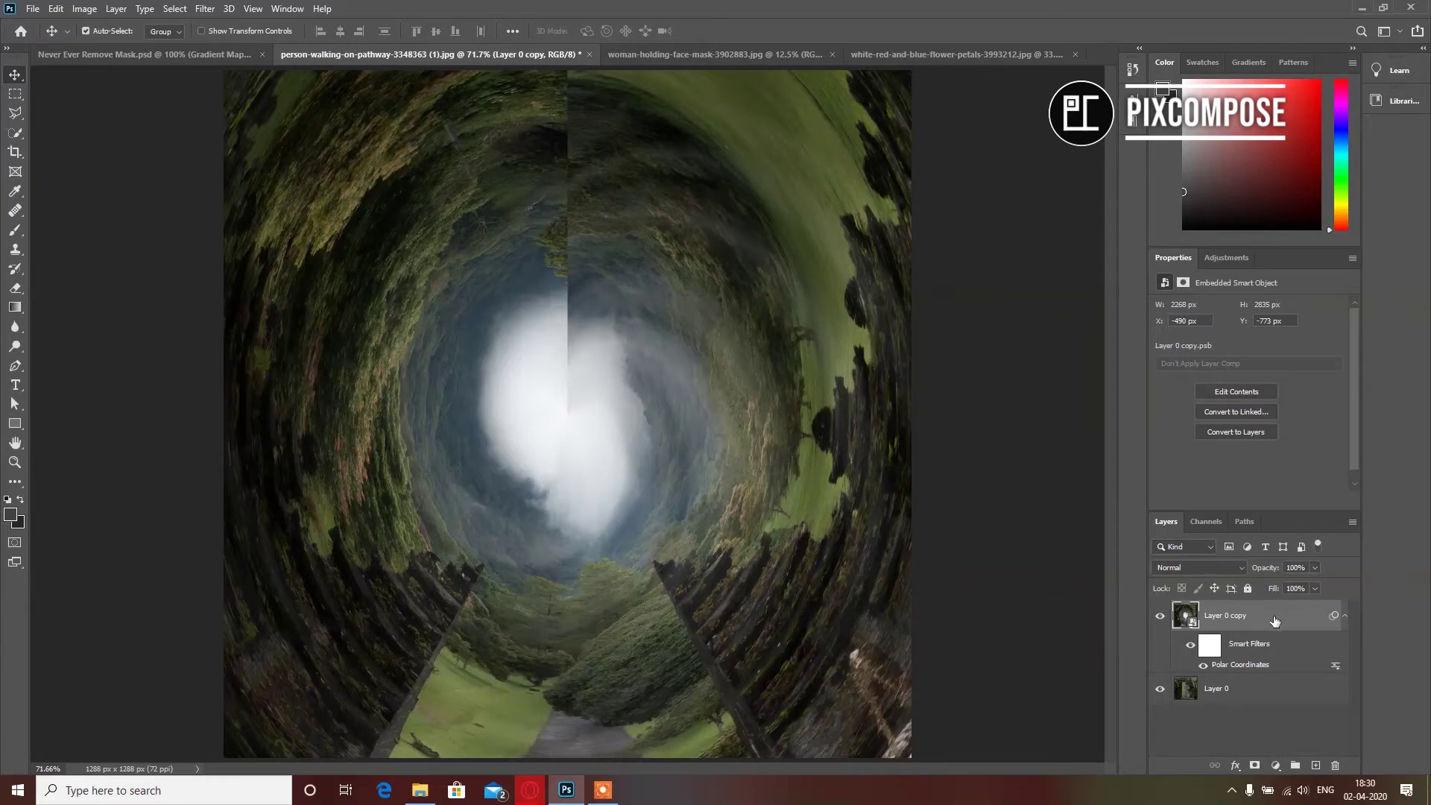
key(ctrl)
key(ctrl+t)
click(709, 307)
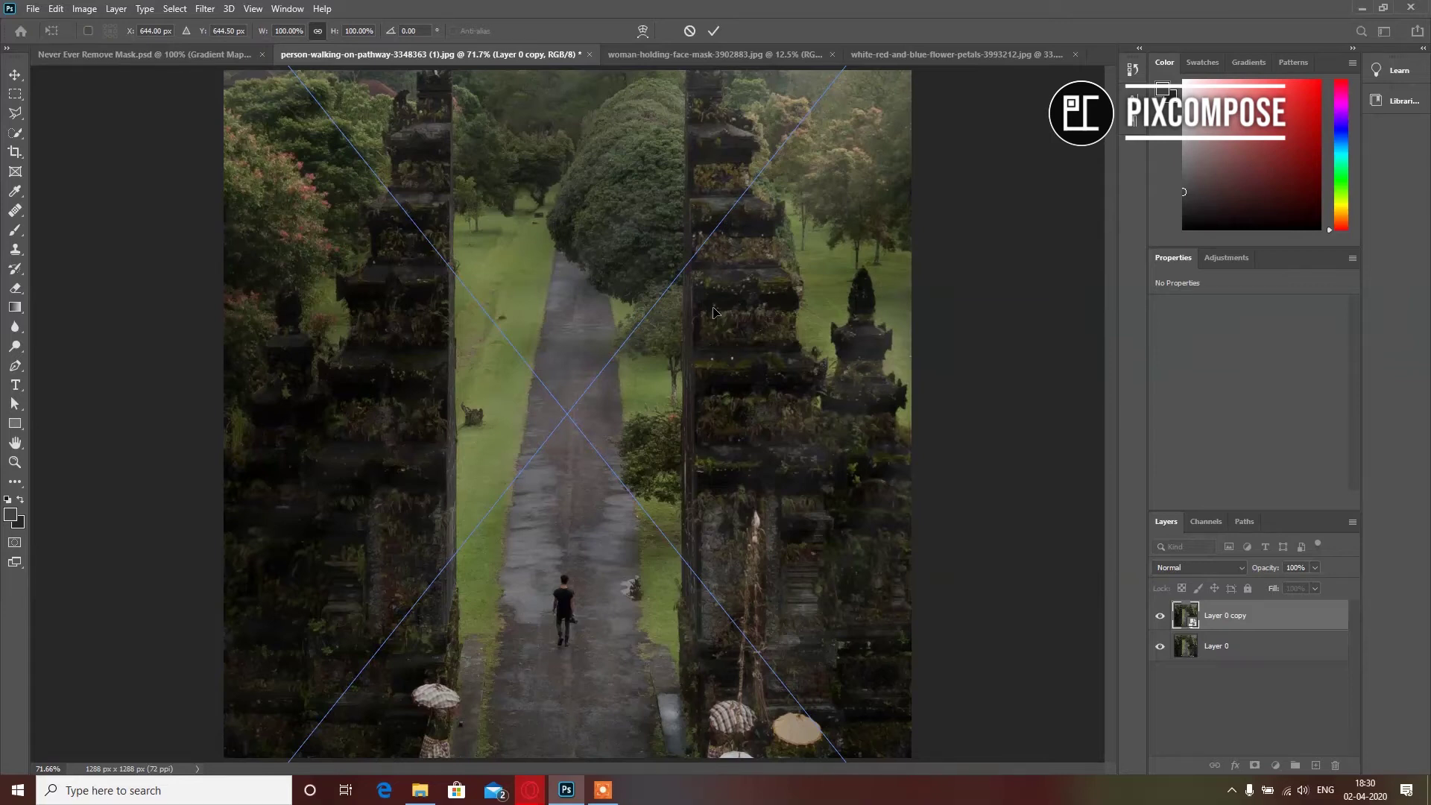
key(ctrl+minus)
key(ctrl+minus)
key(ctrl+minus)
key(ctrl+minus)
drag(796, 141, 682, 145)
click(714, 31)
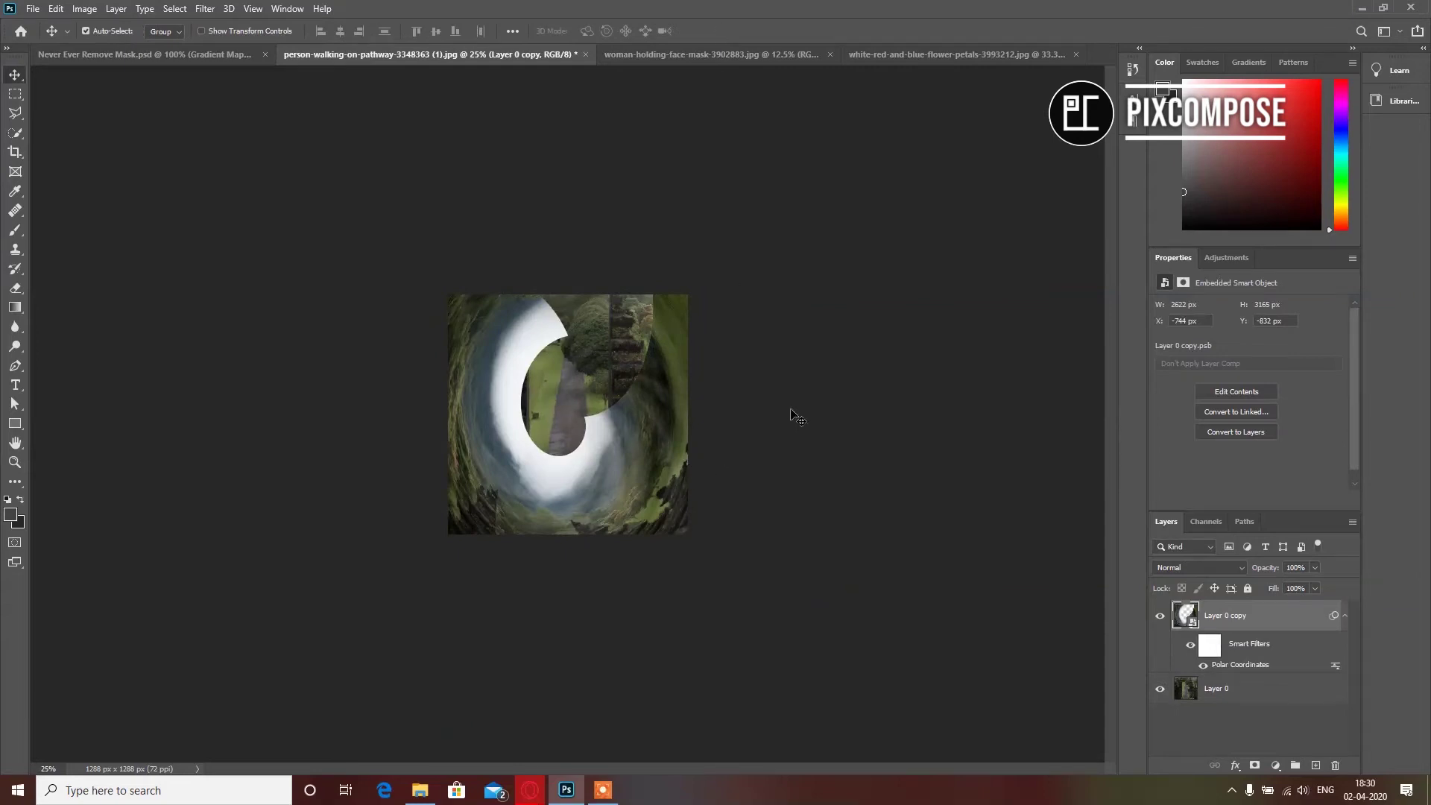
key(ctrl+z)
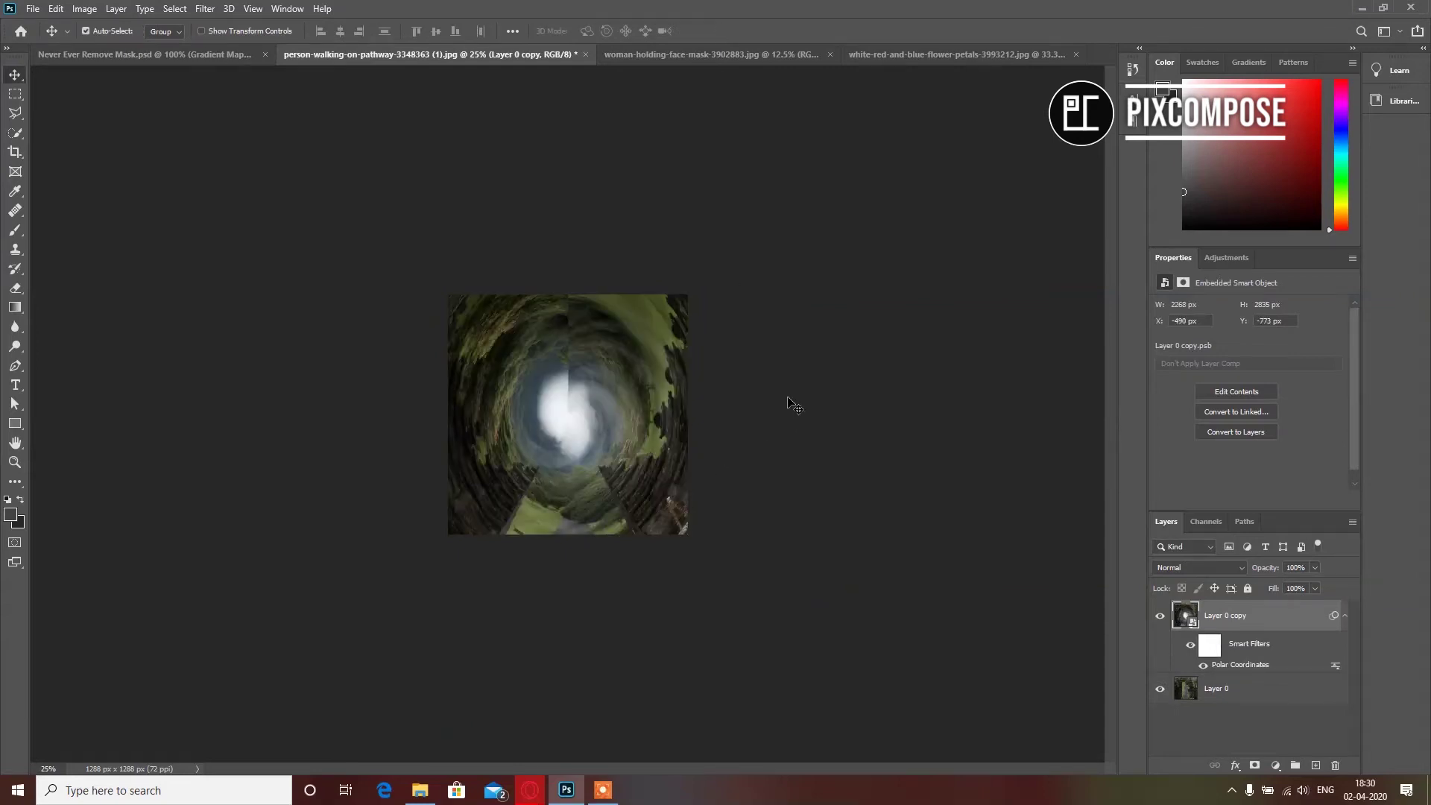
Scale Layer 0 copy up slightly to about 2301 px wide and add an empty layer above it.
drag(633, 383, 638, 387)
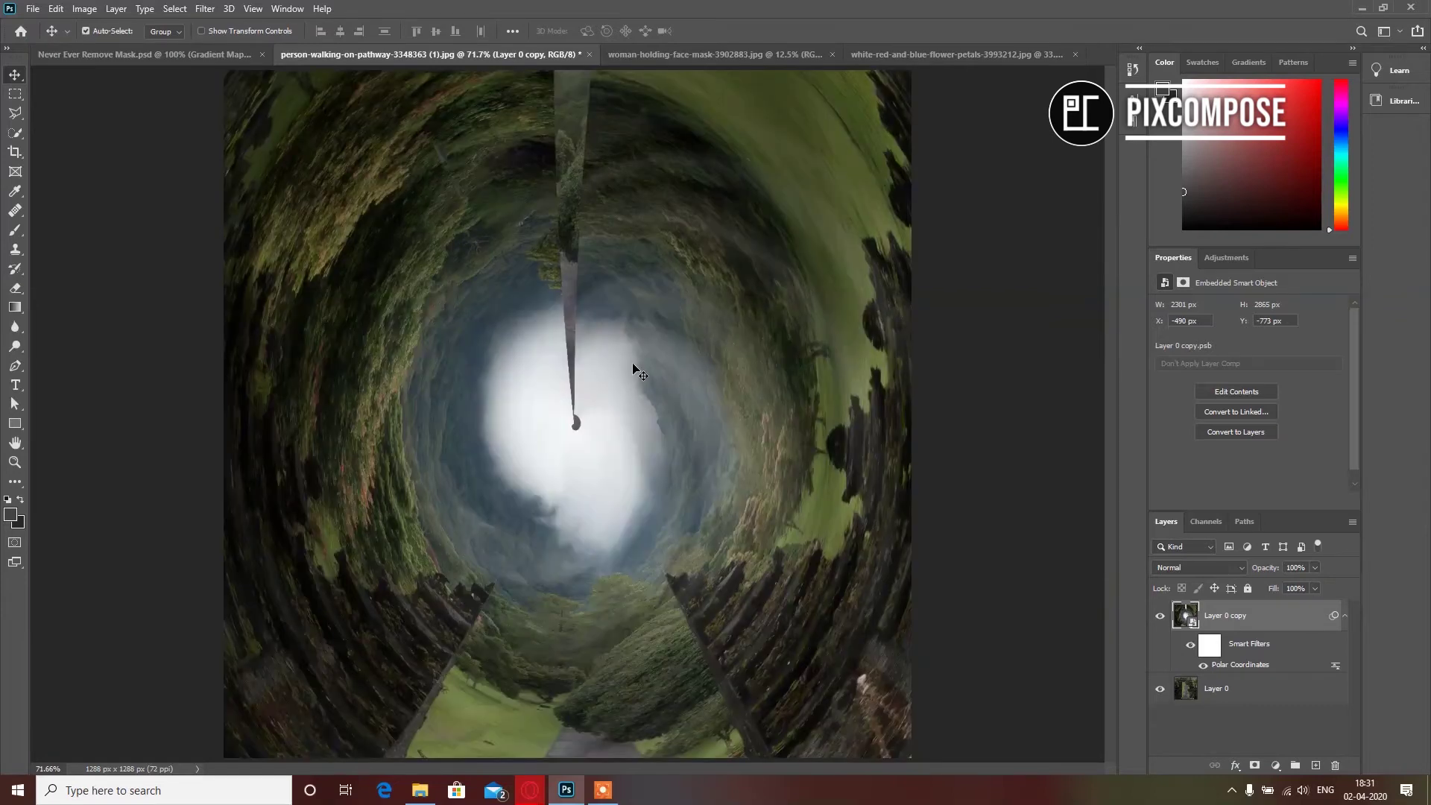
click(1316, 767)
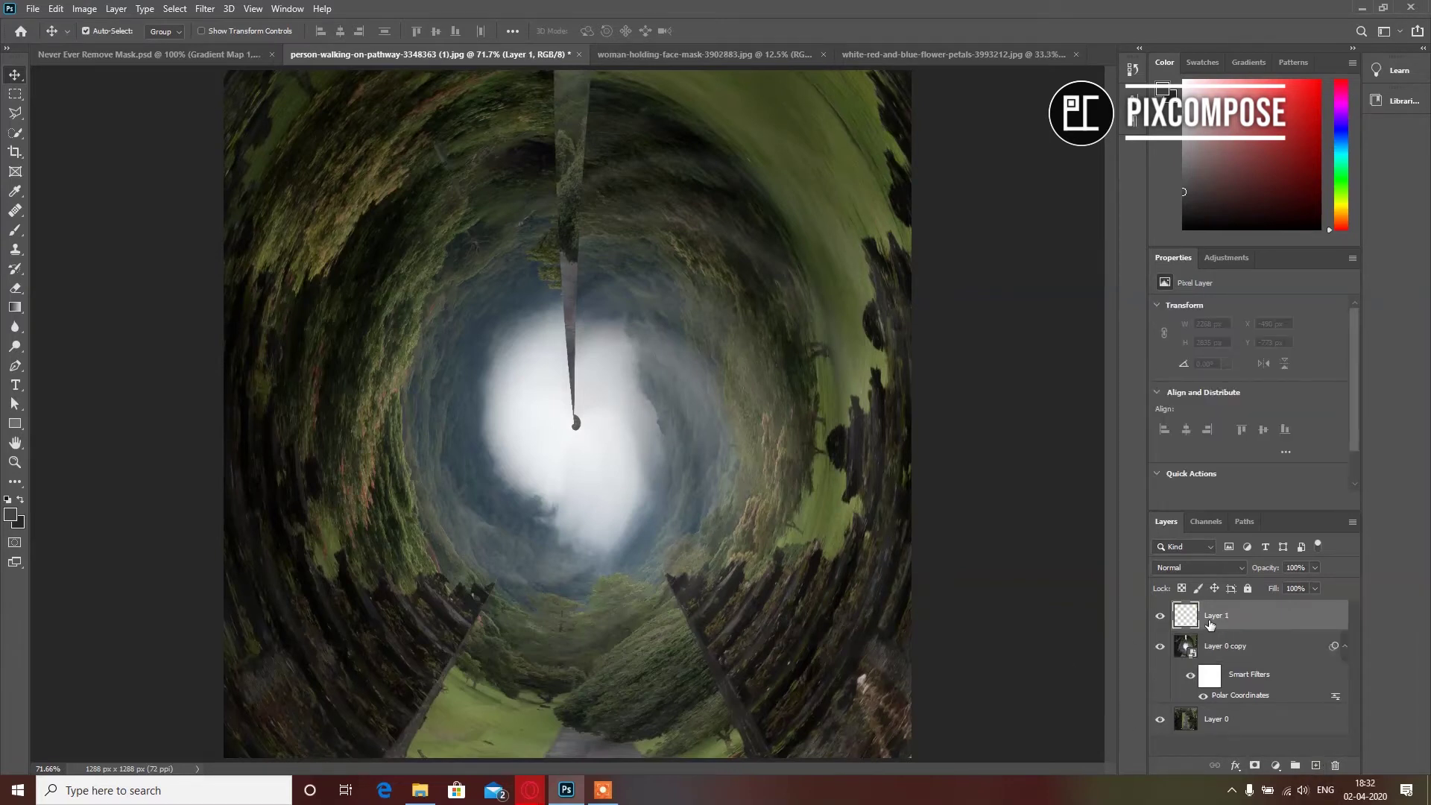
Remove the dark dot and thin seam from the bright tunnel centre on Layer 1 with the Healing Brush.
click(18, 214)
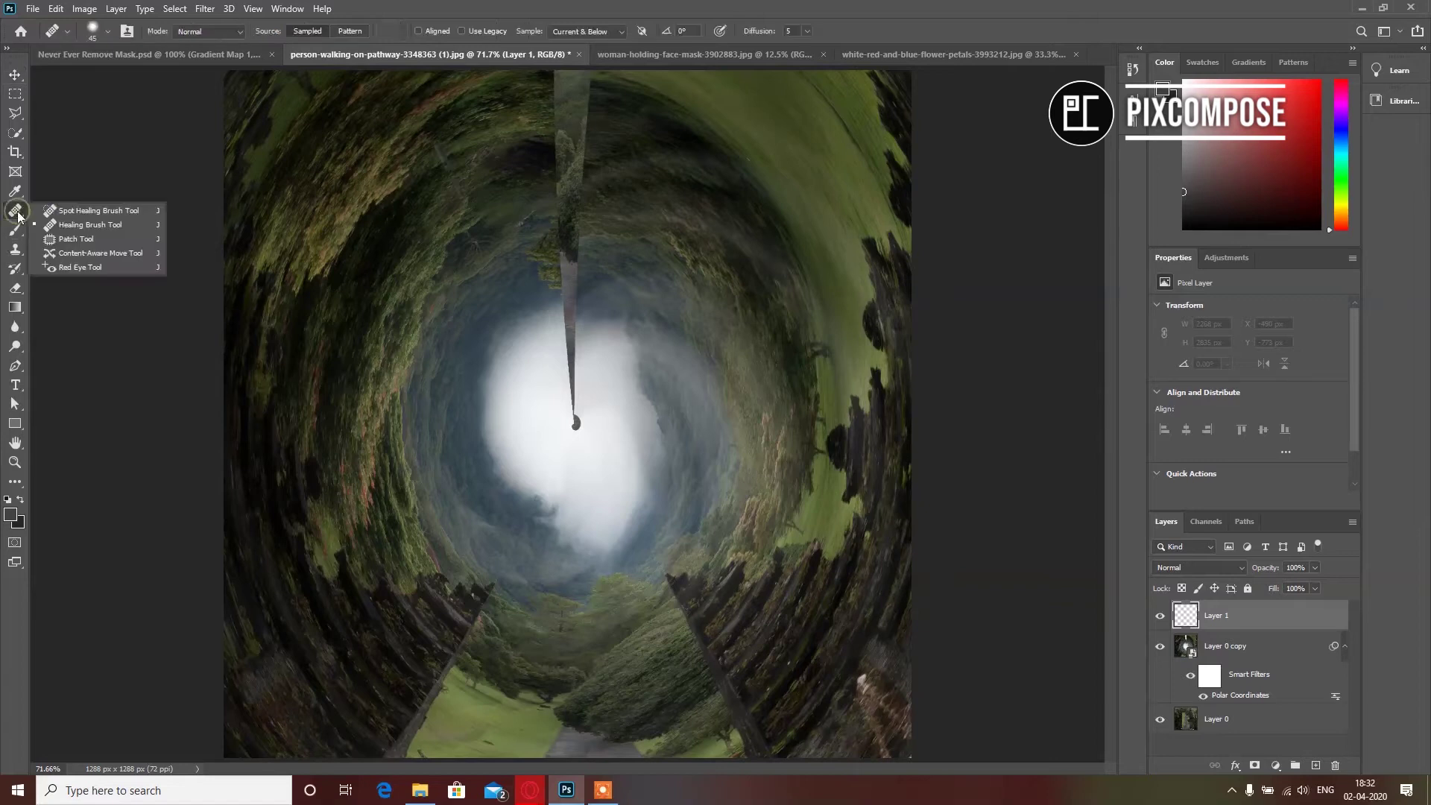
click(85, 225)
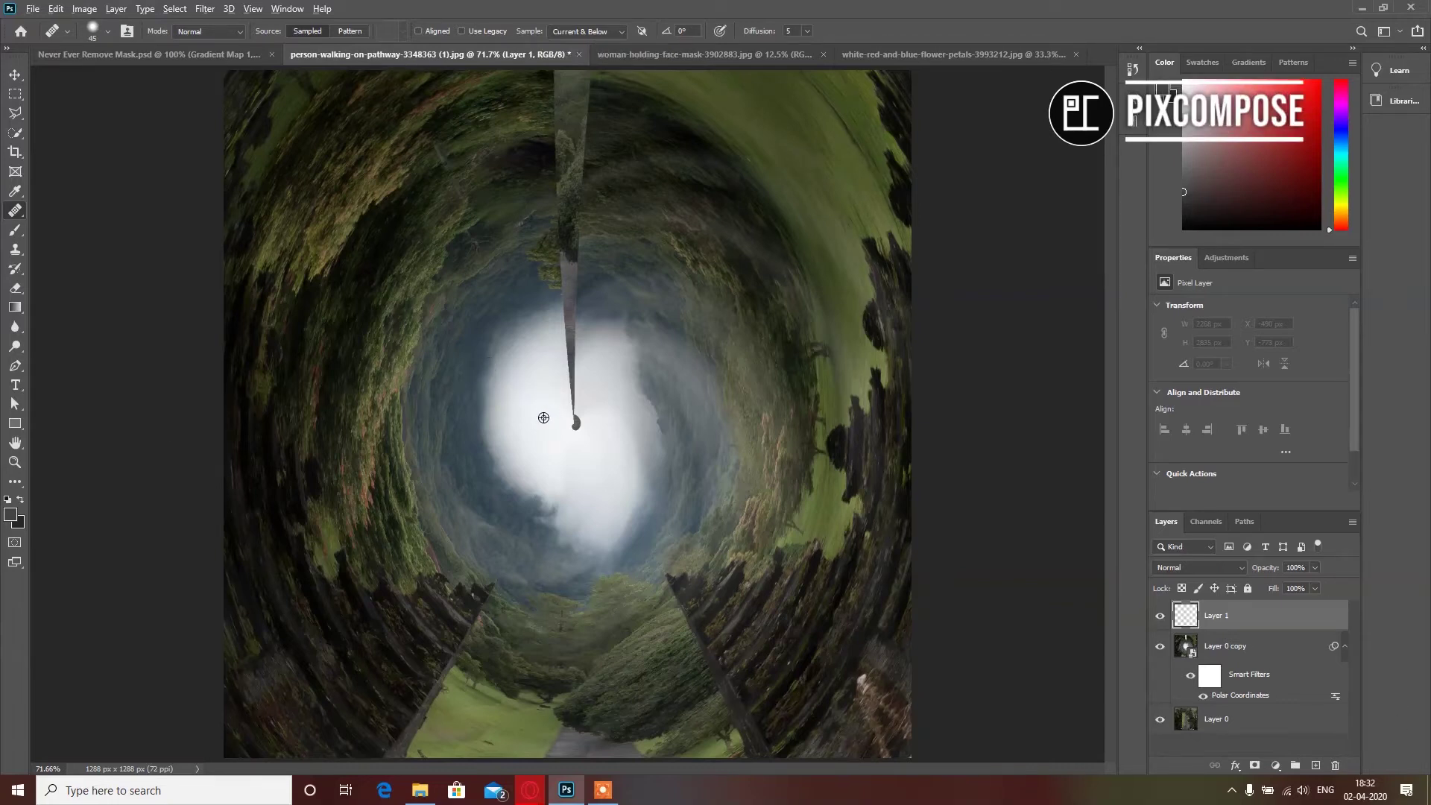
click(579, 427)
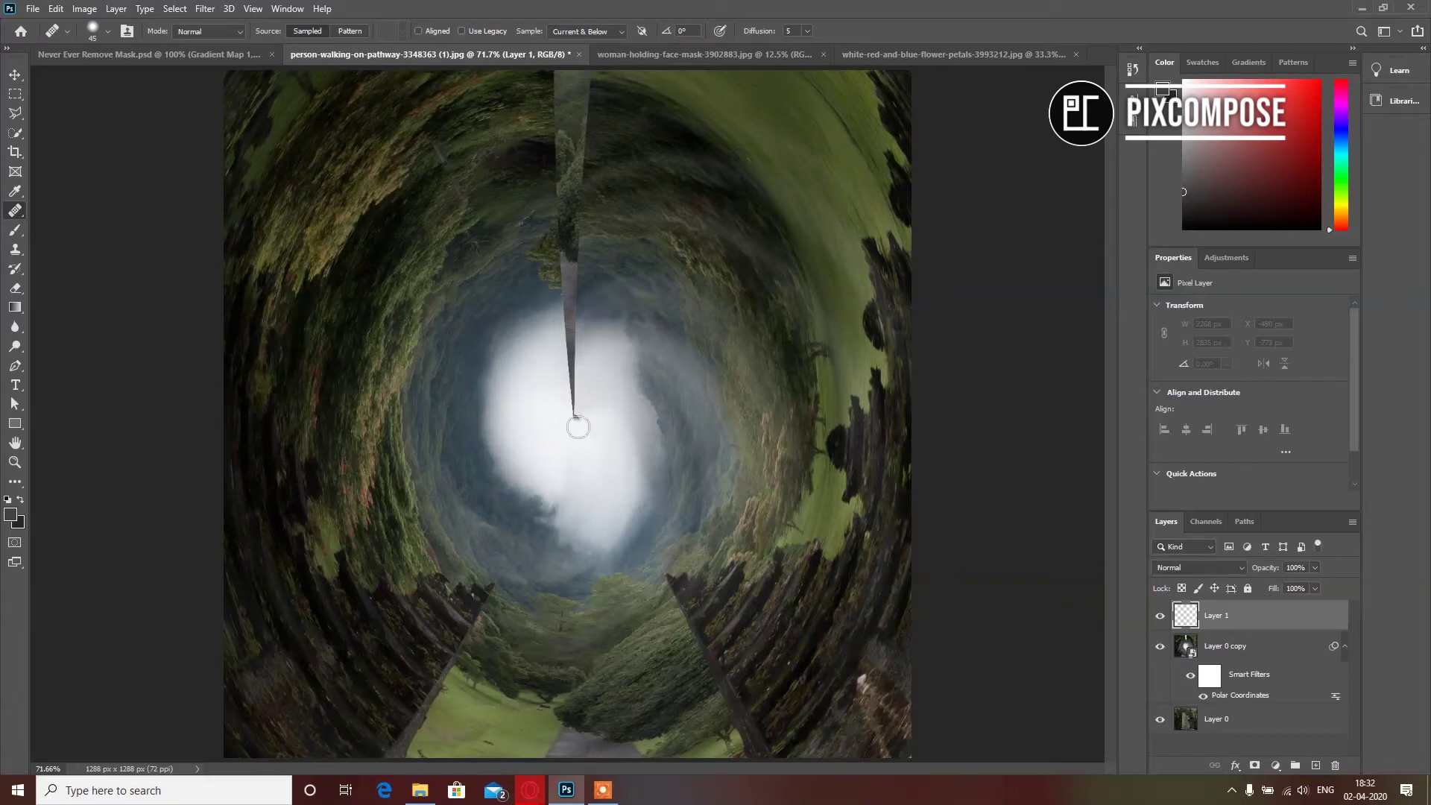
drag(577, 424, 572, 374)
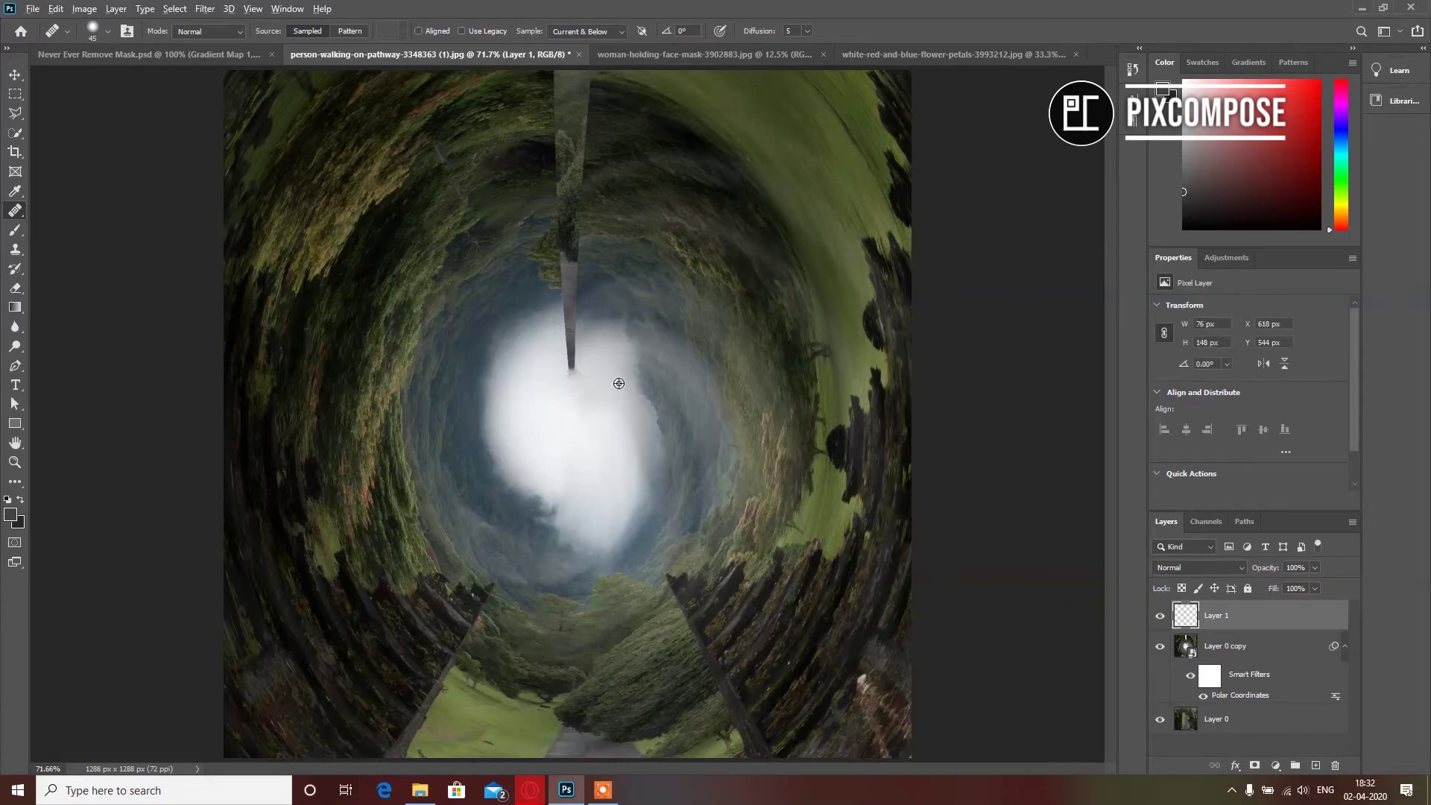
mouse_move(583, 361)
mouse_down()
mouse_move(567, 357)
mouse_move(575, 369)
mouse_up()
mouse_move(565, 347)
mouse_down()
mouse_move(571, 373)
mouse_move(611, 368)
mouse_move(561, 328)
mouse_move(576, 326)
mouse_move(577, 356)
mouse_up()
alt+click(611, 366)
alt+click(580, 439)
alt+click(558, 385)
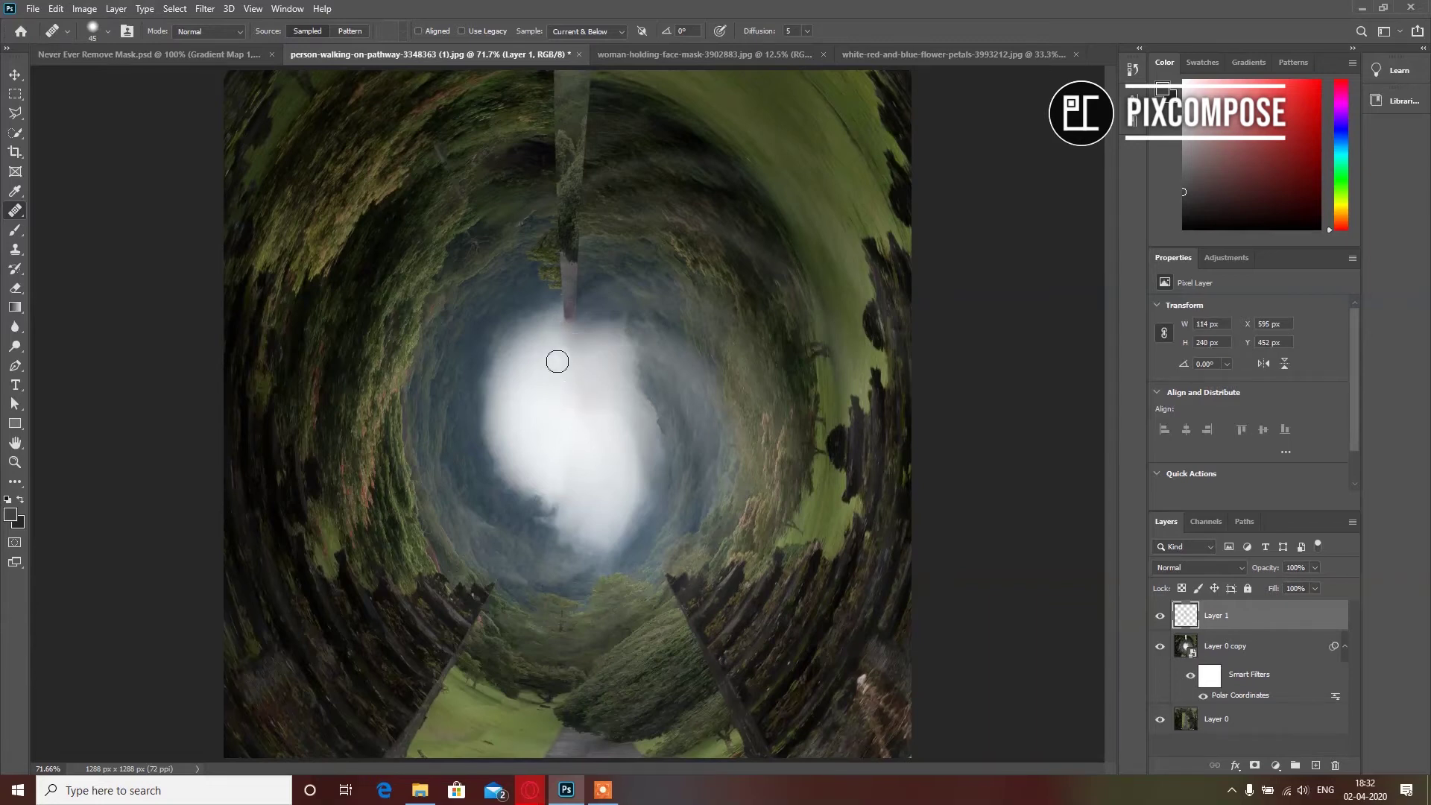
Heal the seam directly above the bright centre by sampling the adjacent blue-grey foliage.
alt+click(535, 316)
drag(562, 308, 574, 318)
key(ctrl+z)
drag(608, 262, 608, 275)
alt+click(605, 289)
drag(579, 290, 562, 240)
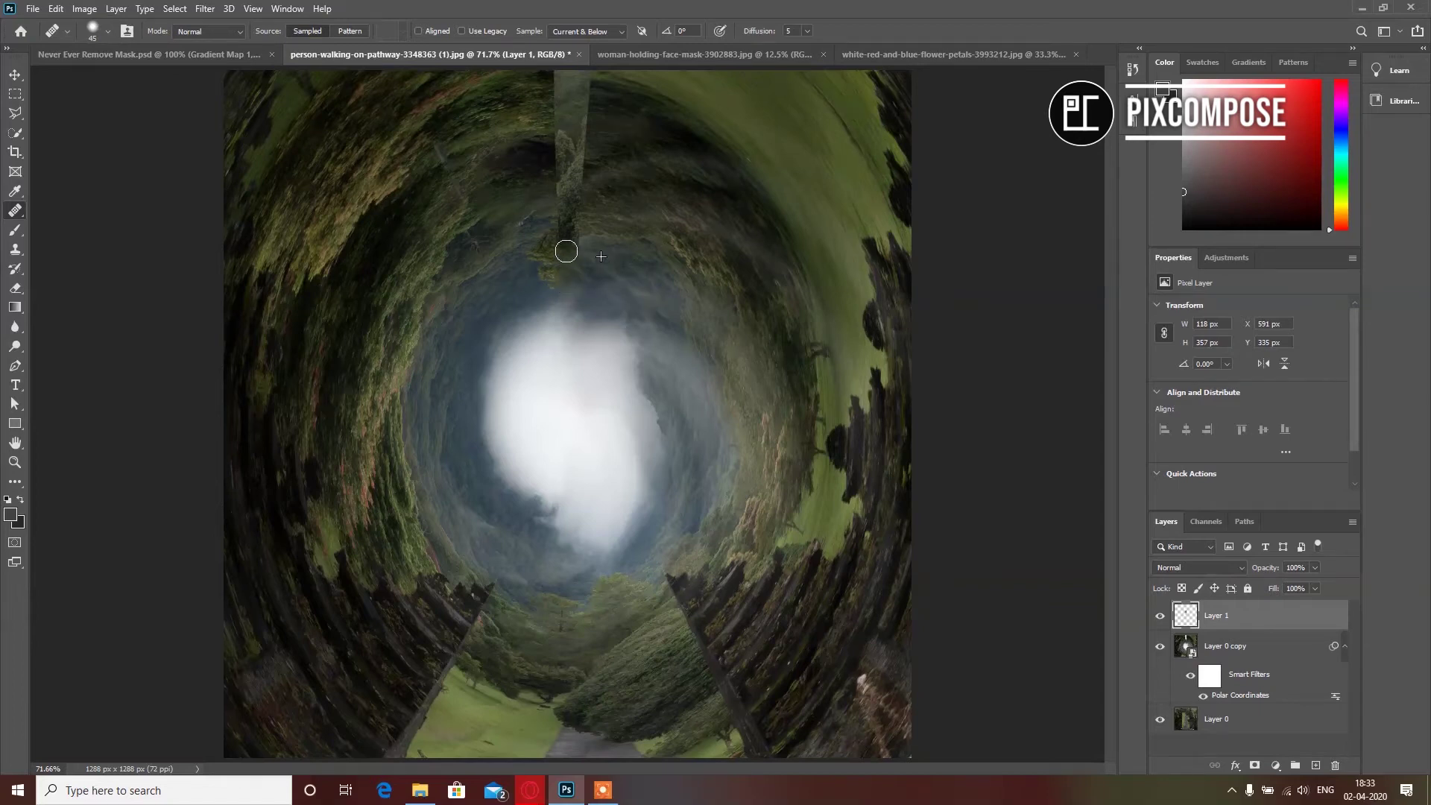
Heal the seam through the upper foliage up to the image's upper edge, sampling the surrounding leaves.
alt+click(499, 303)
mouse_move(530, 290)
mouse_down()
mouse_move(572, 272)
mouse_move(569, 243)
mouse_move(593, 228)
mouse_move(562, 222)
mouse_move(572, 214)
mouse_move(551, 156)
mouse_move(553, 187)
mouse_move(562, 166)
mouse_move(567, 179)
mouse_move(555, 198)
mouse_up()
alt+click(483, 304)
alt+click(356, 312)
alt+click(514, 293)
alt+click(527, 206)
alt+click(624, 203)
mouse_move(602, 135)
mouse_down()
mouse_move(591, 178)
mouse_move(571, 162)
mouse_move(580, 178)
mouse_move(592, 133)
mouse_move(592, 155)
mouse_move(623, 163)
mouse_up()
alt+click(632, 122)
click(587, 92)
drag(595, 88, 586, 124)
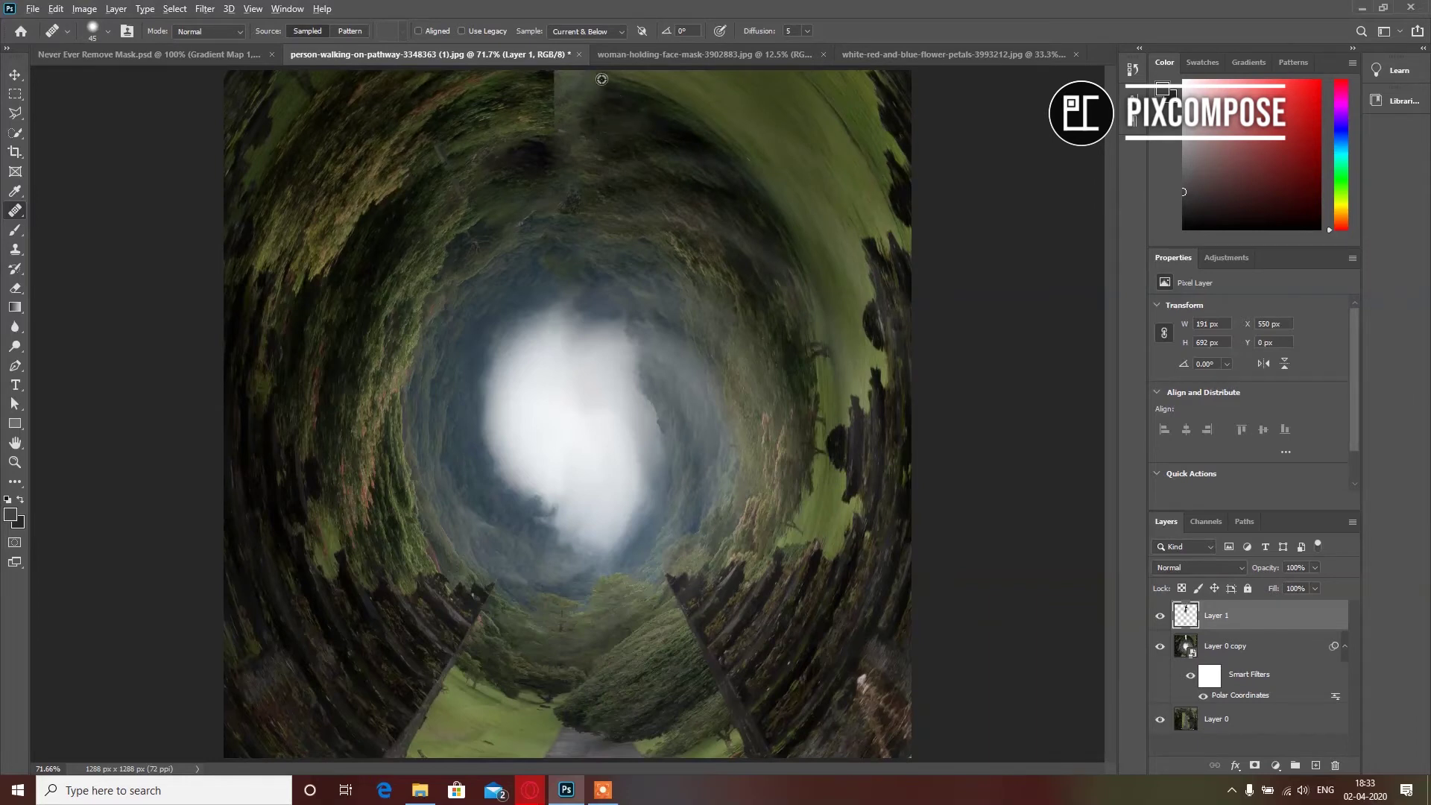
Blend the hard edge left by the seam at the tunnel's upper edge into the nearby dark foliage.
alt+click(492, 102)
mouse_move(559, 76)
mouse_down()
mouse_move(594, 82)
mouse_move(582, 88)
mouse_move(603, 92)
mouse_move(587, 97)
mouse_move(595, 120)
mouse_move(567, 107)
mouse_move(642, 92)
mouse_move(594, 70)
mouse_up()
alt+click(679, 132)
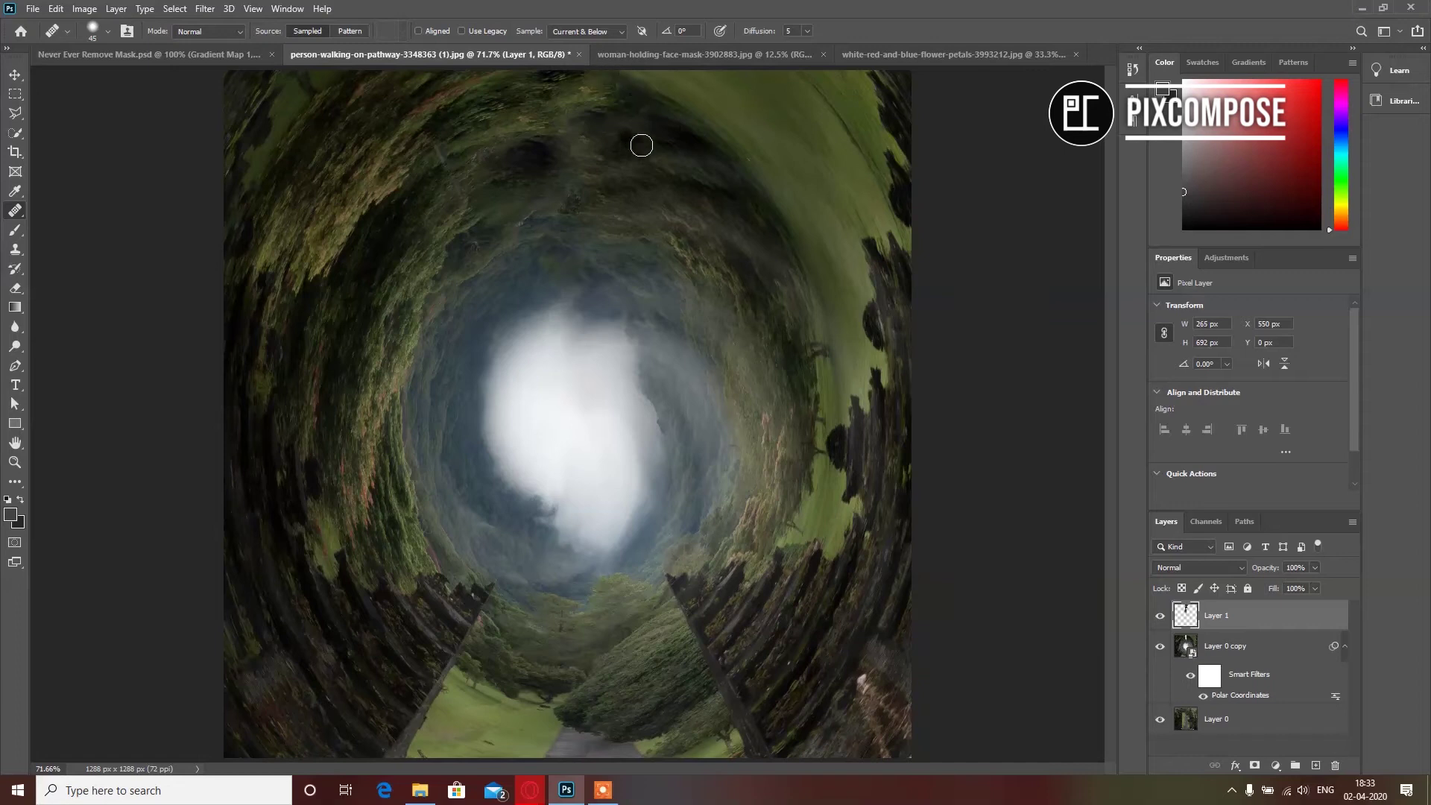
mouse_move(582, 114)
mouse_down()
mouse_move(569, 125)
mouse_move(605, 122)
mouse_up()
mouse_move(617, 220)
mouse_down()
mouse_move(620, 205)
mouse_move(555, 198)
mouse_move(578, 172)
mouse_move(559, 172)
mouse_move(565, 198)
mouse_up()
drag(553, 599, 578, 594)
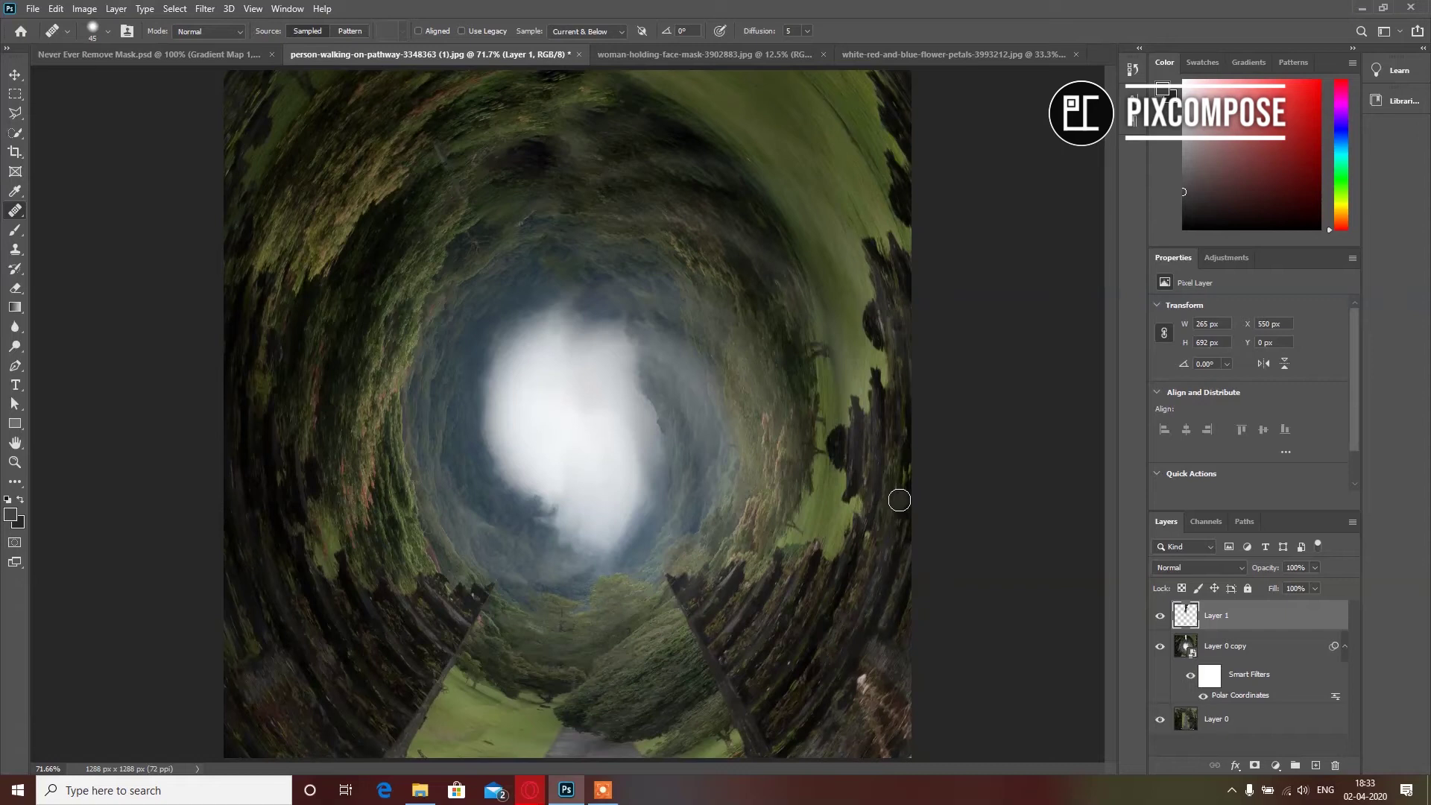
Inspect the healed tunnel up close and touch up the remaining area around the bright centre.
key(ctrl+plus)
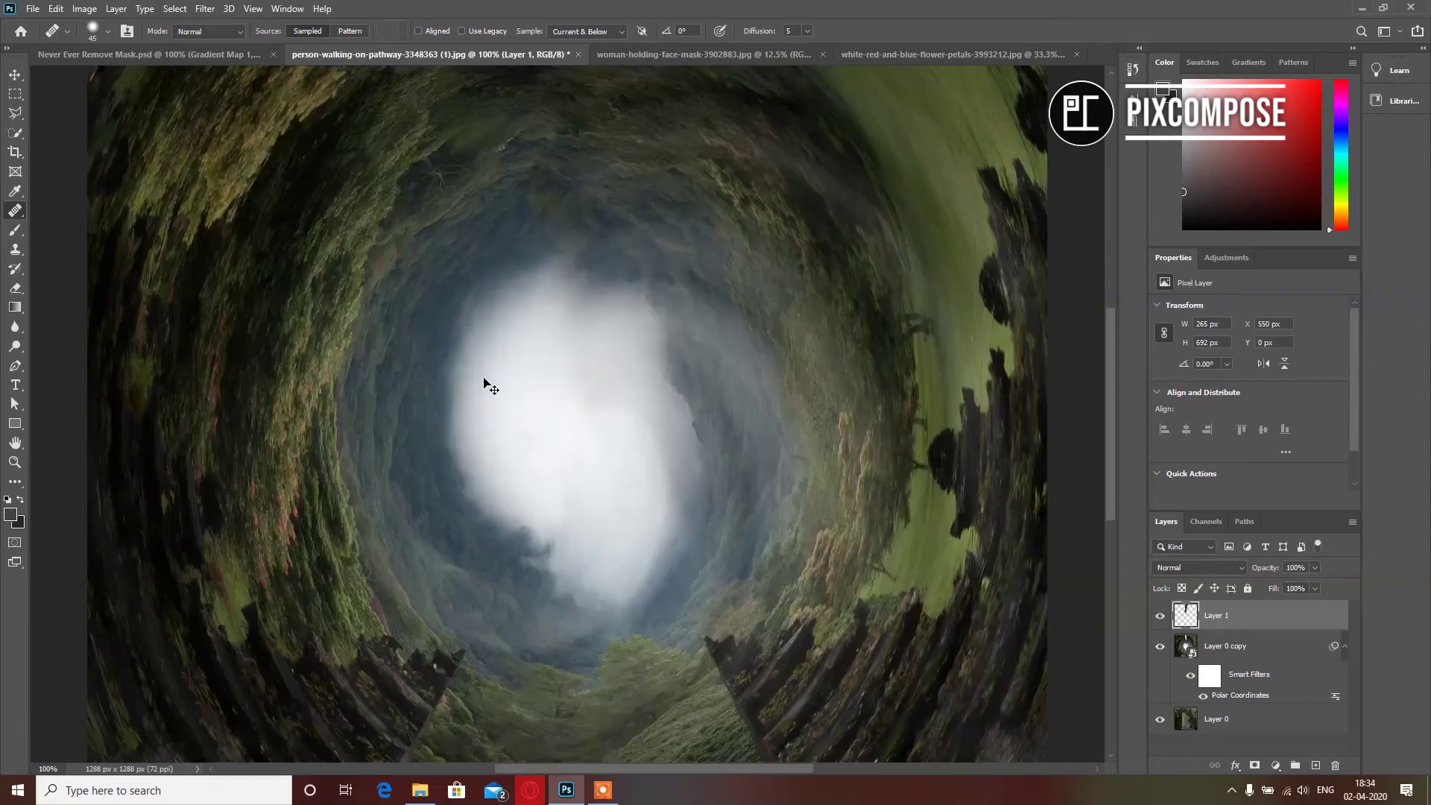
key(ctrl+plus)
key(ctrl+minus)
key(ctrl+minus)
key(ctrl+plus)
key(ctrl+minus)
click(501, 380)
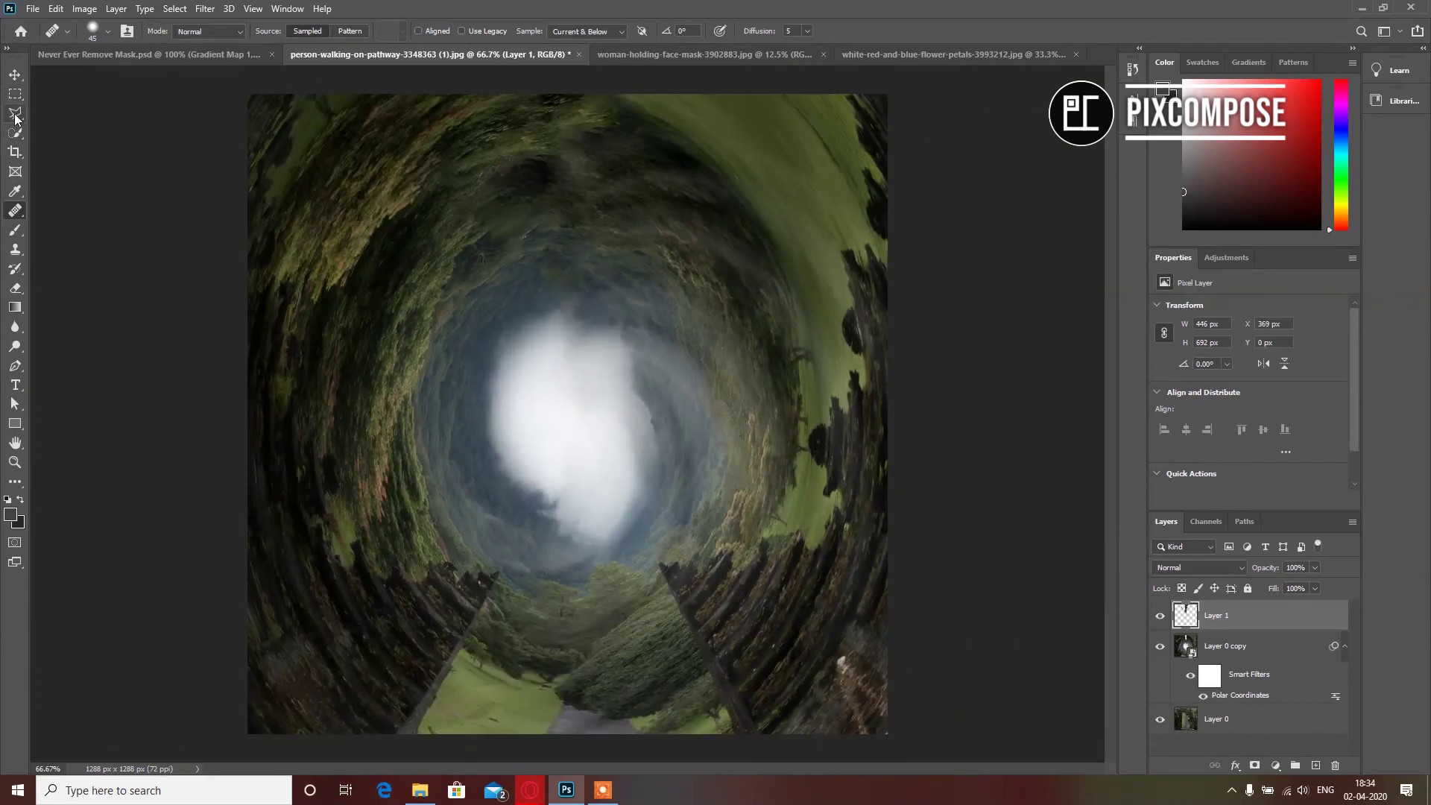
Crop the image to 1920 × 1080 px, framing the tunnel walls around the bright centre.
click(15, 152)
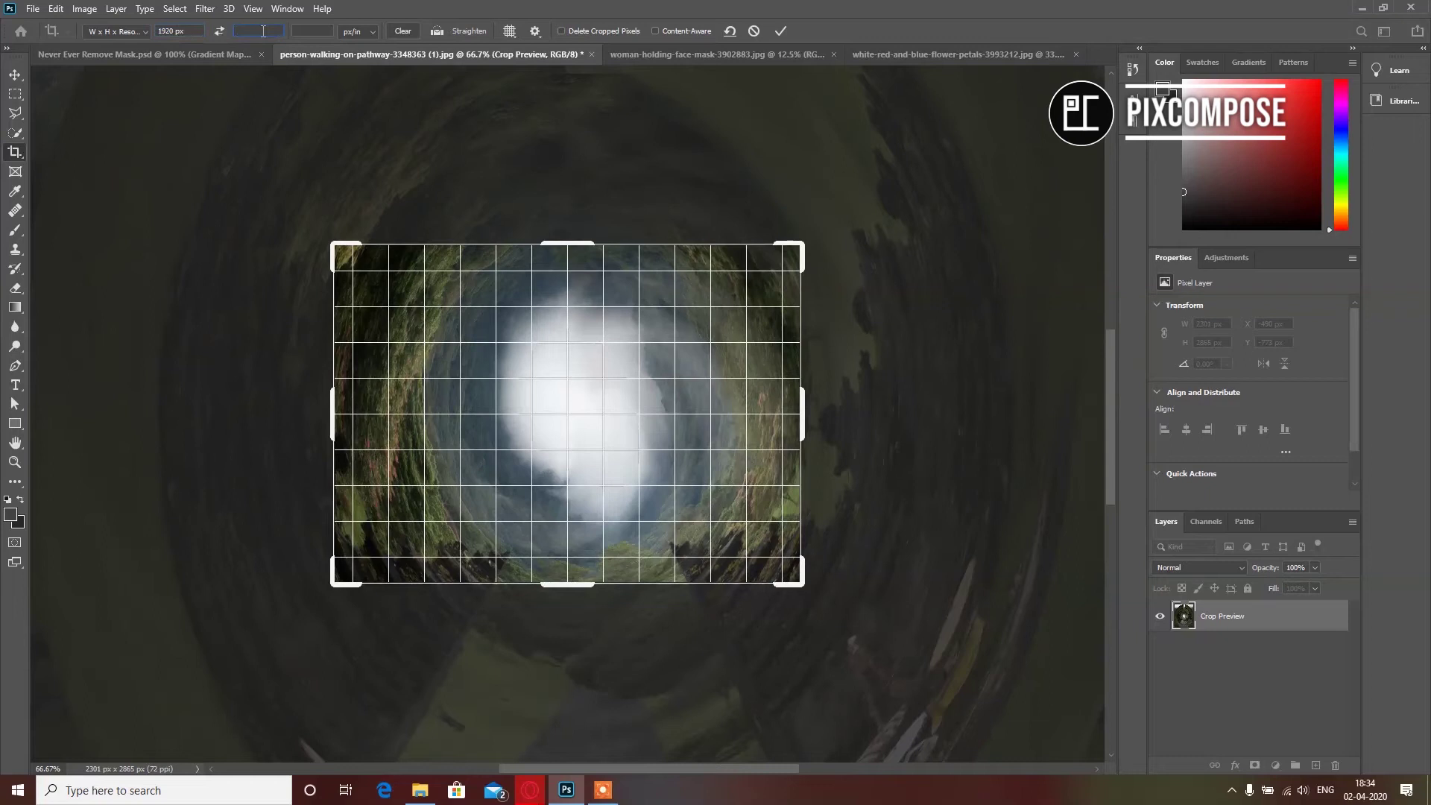
text(1080)
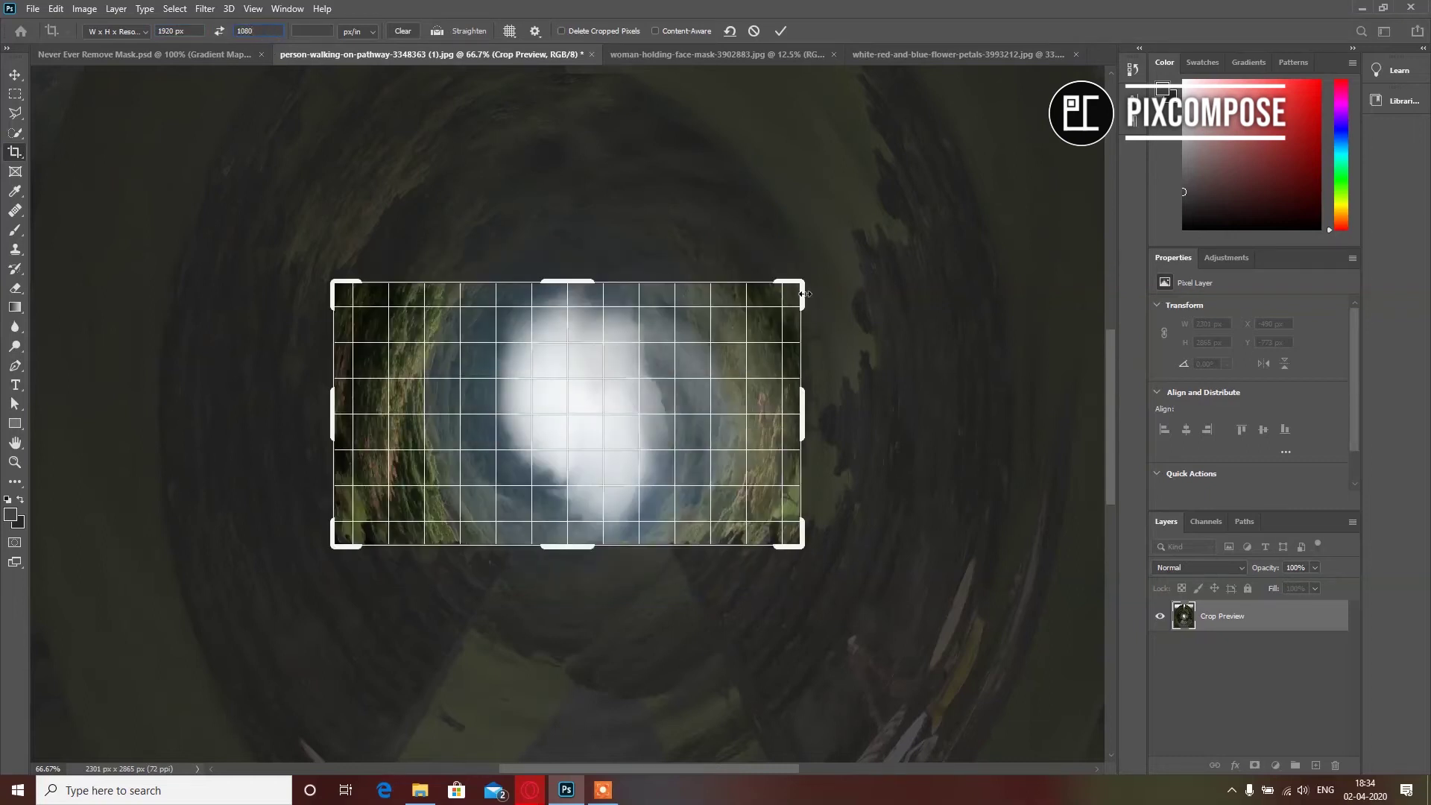
drag(807, 295, 838, 265)
drag(310, 561, 284, 607)
drag(860, 575, 845, 580)
drag(580, 244, 587, 235)
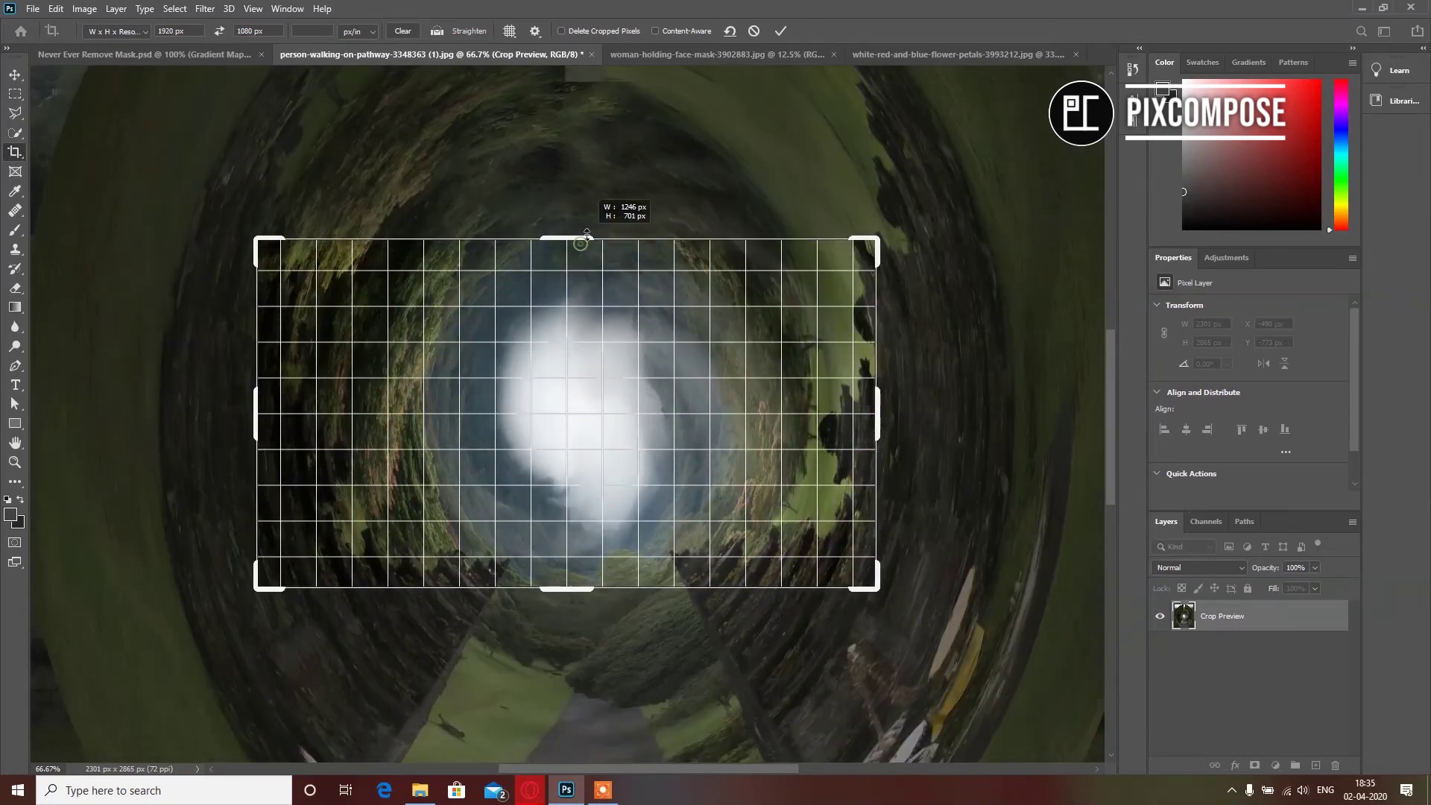
click(779, 32)
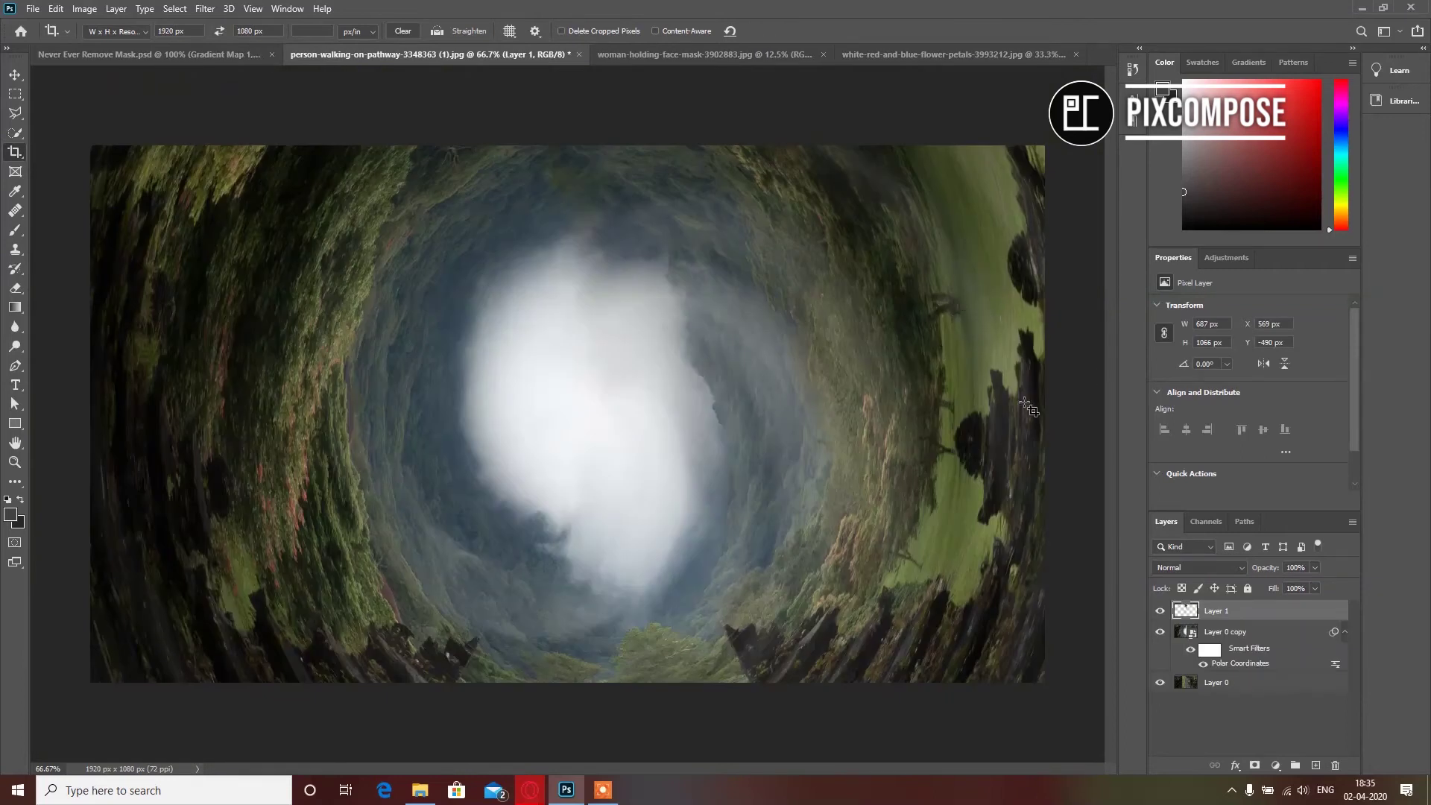
Heal away the tree branches sticking into the green grass strip on the tunnel's right side.
click(12, 211)
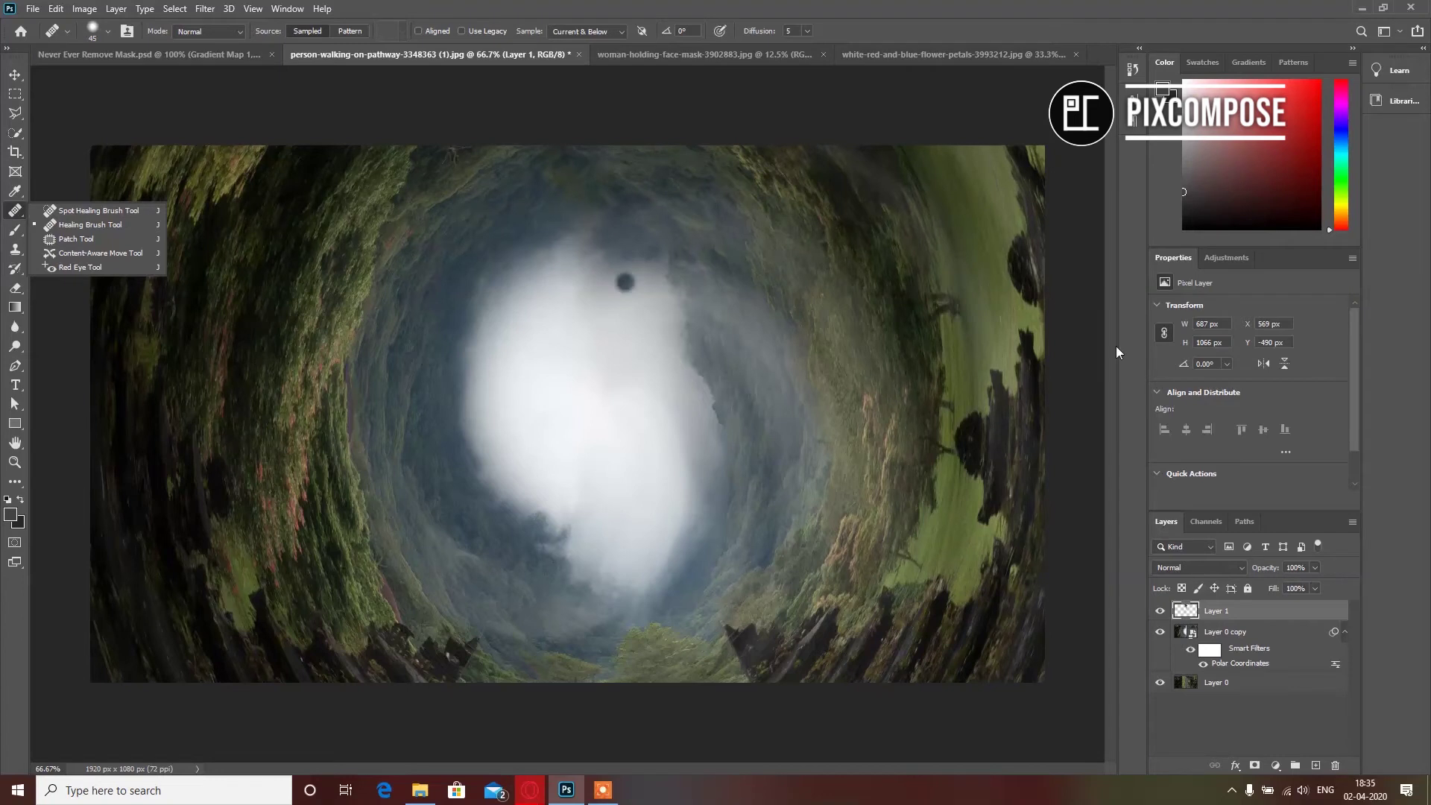
click(1012, 7)
alt+click(973, 285)
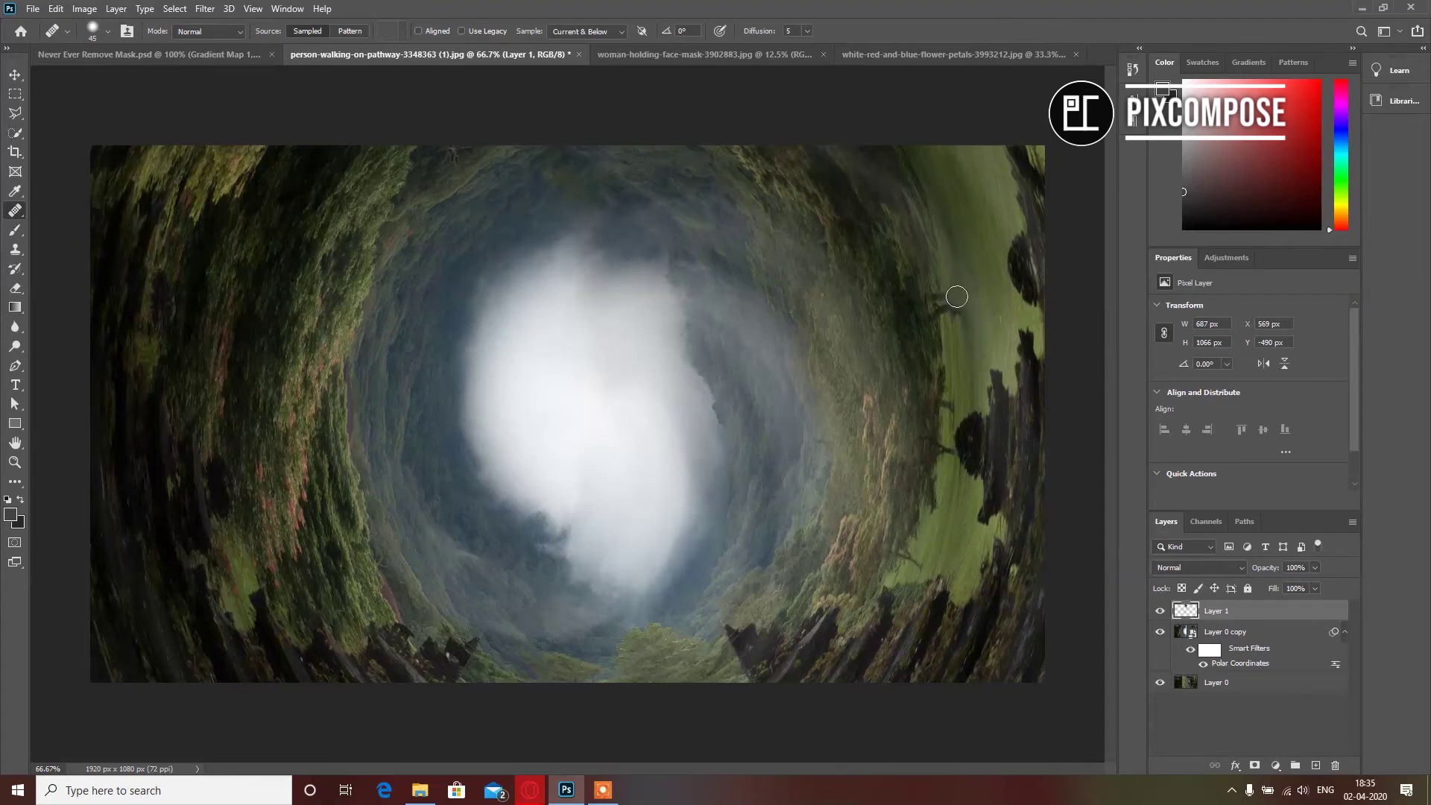
mouse_move(957, 301)
mouse_down()
mouse_move(944, 300)
mouse_move(947, 322)
mouse_up()
drag(954, 409, 952, 395)
alt+click(955, 492)
alt+click(970, 380)
mouse_move(945, 462)
mouse_down()
mouse_move(969, 376)
mouse_move(952, 389)
mouse_move(948, 421)
mouse_up()
alt+click(971, 377)
drag(954, 406, 951, 413)
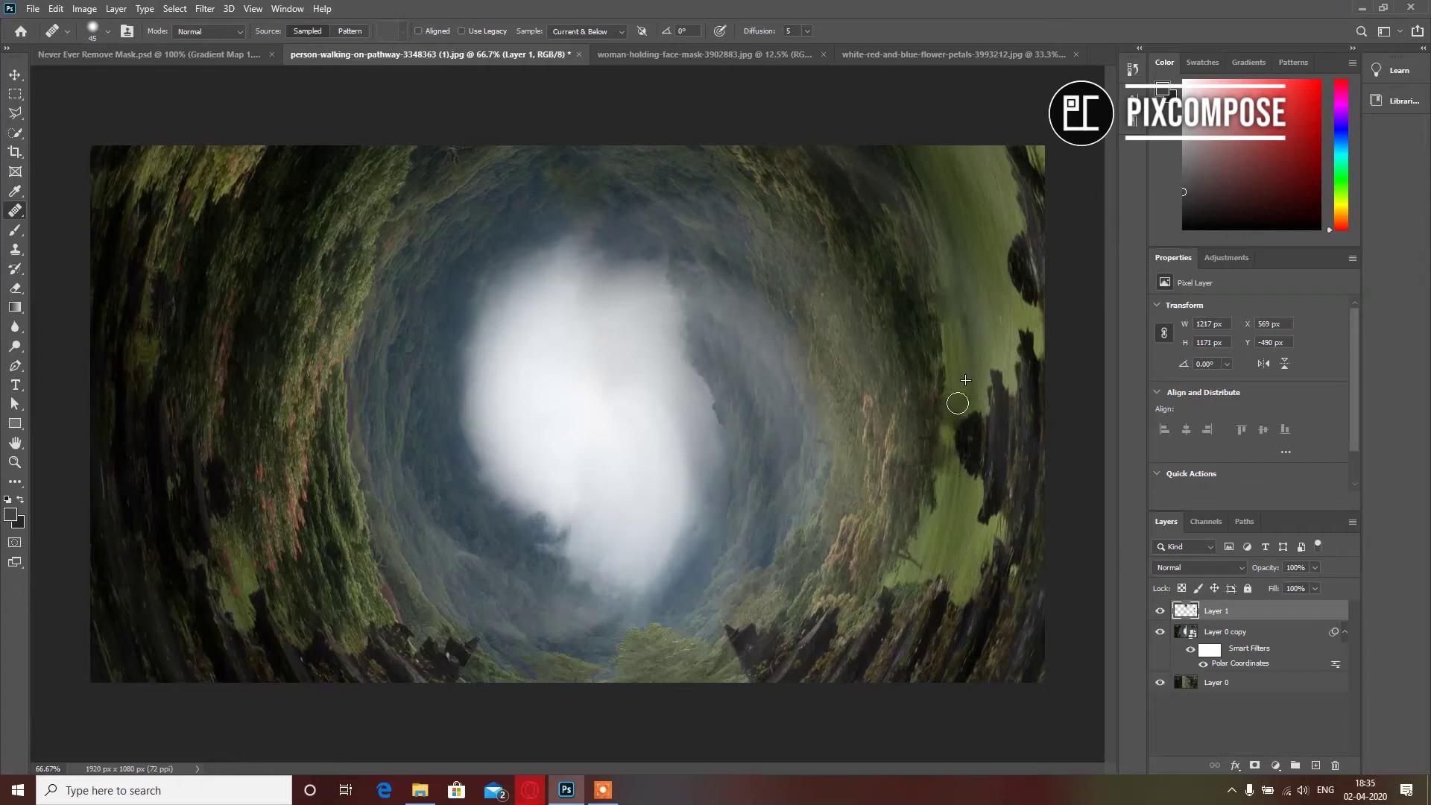
alt+click(933, 550)
drag(916, 559, 905, 563)
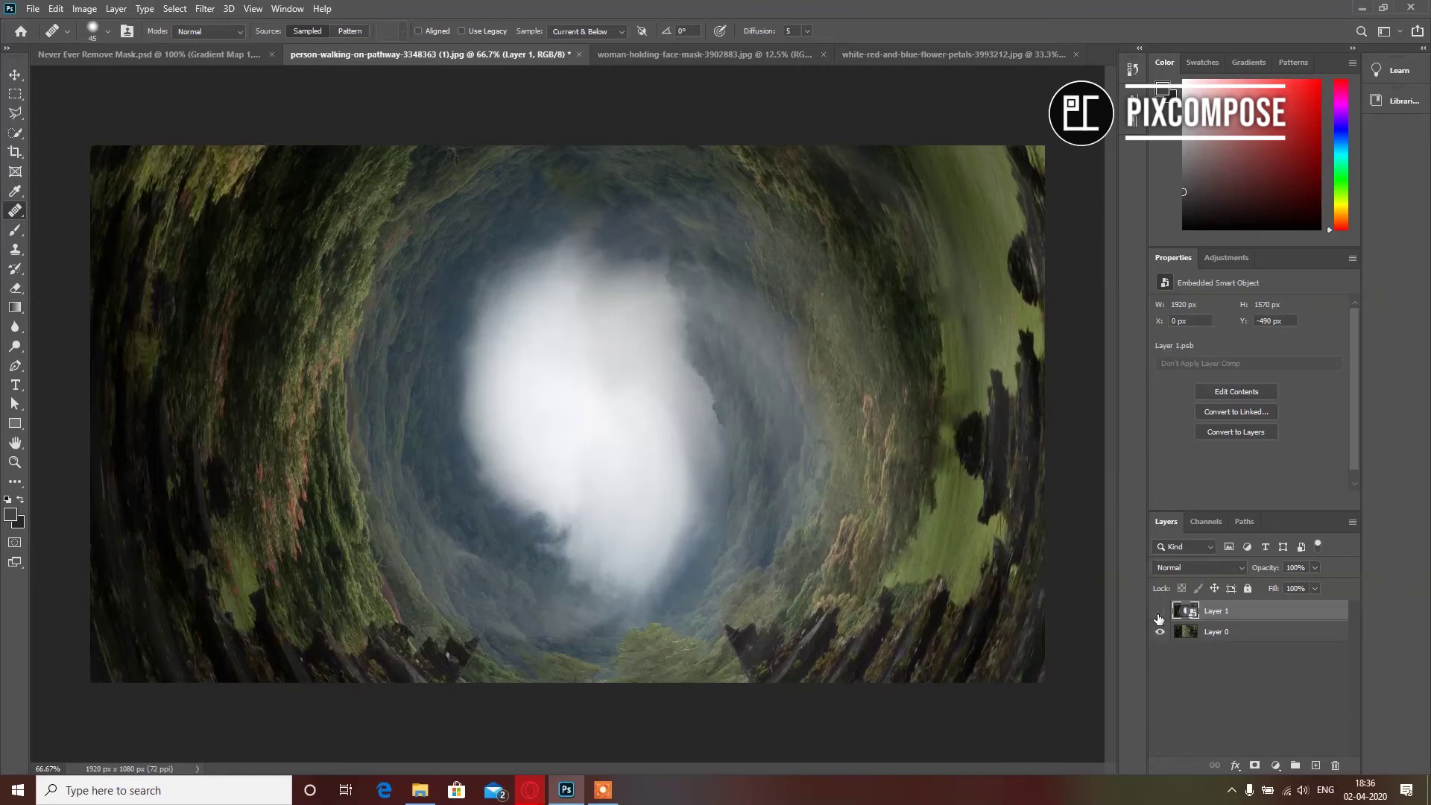
Toggle the visibility of Layer 1 to compare the tunnel with the layer beneath.
click(1160, 611)
click(1160, 611)
click(1160, 612)
click(1160, 611)
Copy the woman-holding-face-mask photo into the person-walking-on-pathway document as a new layer above the tunnel.
click(644, 55)
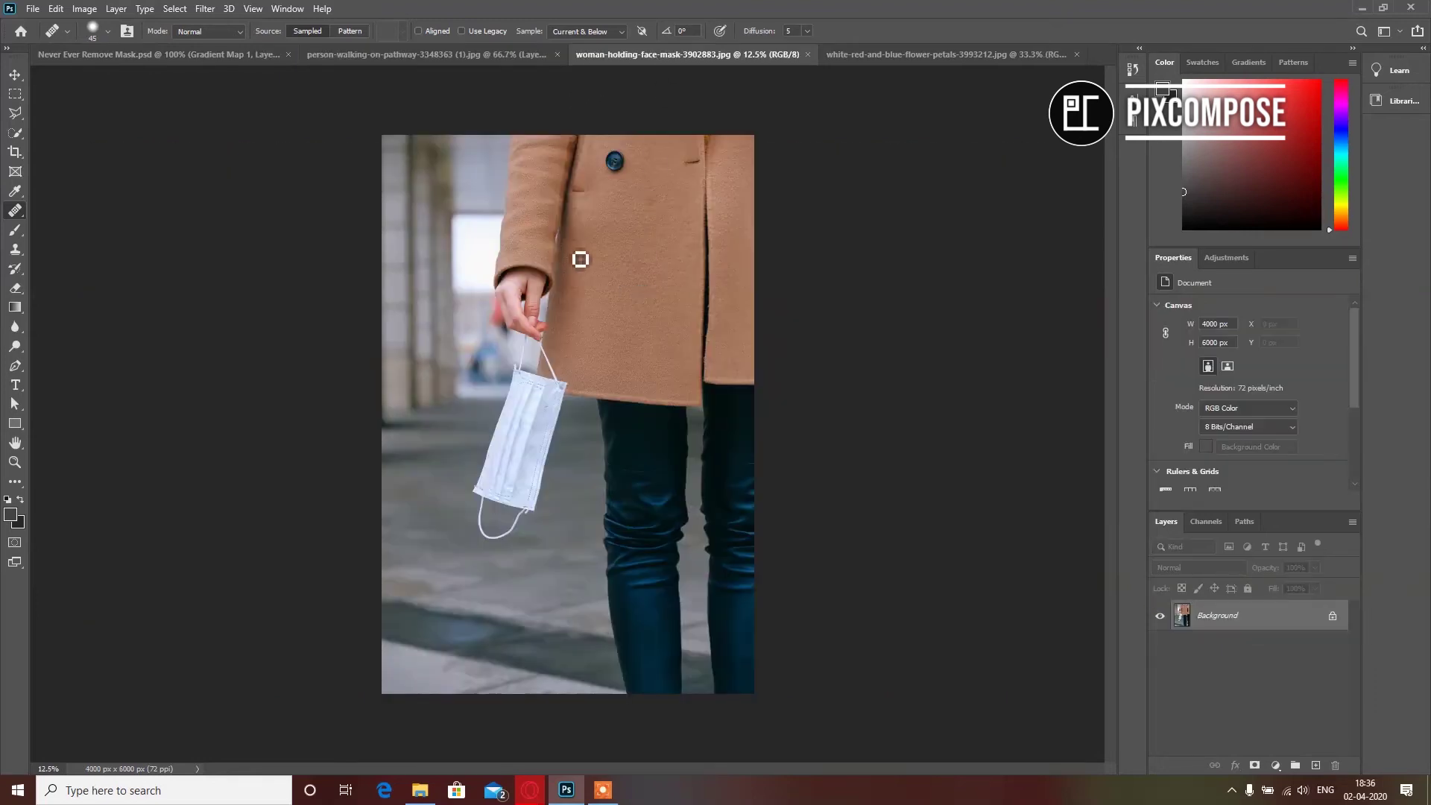
click(15, 75)
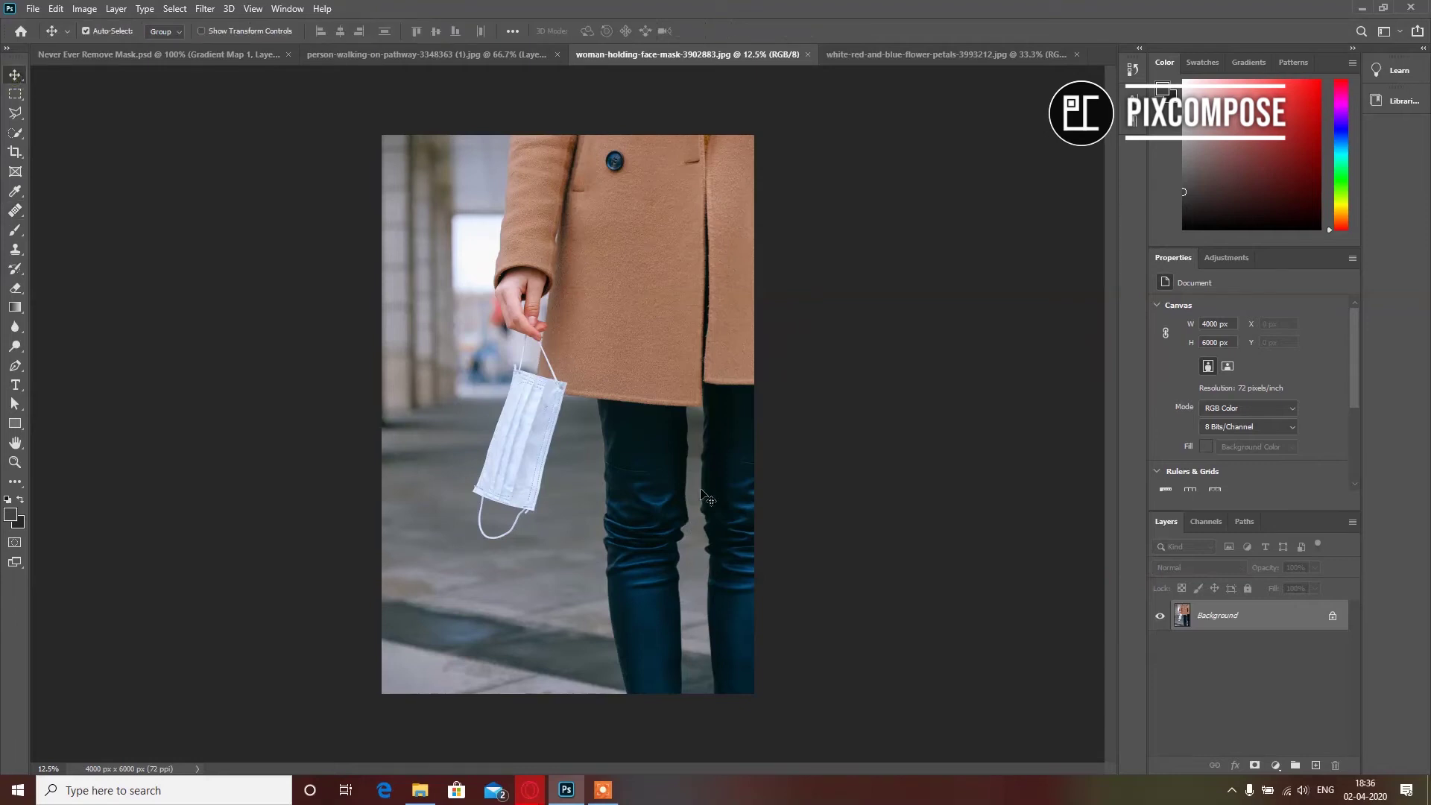
click(214, 56)
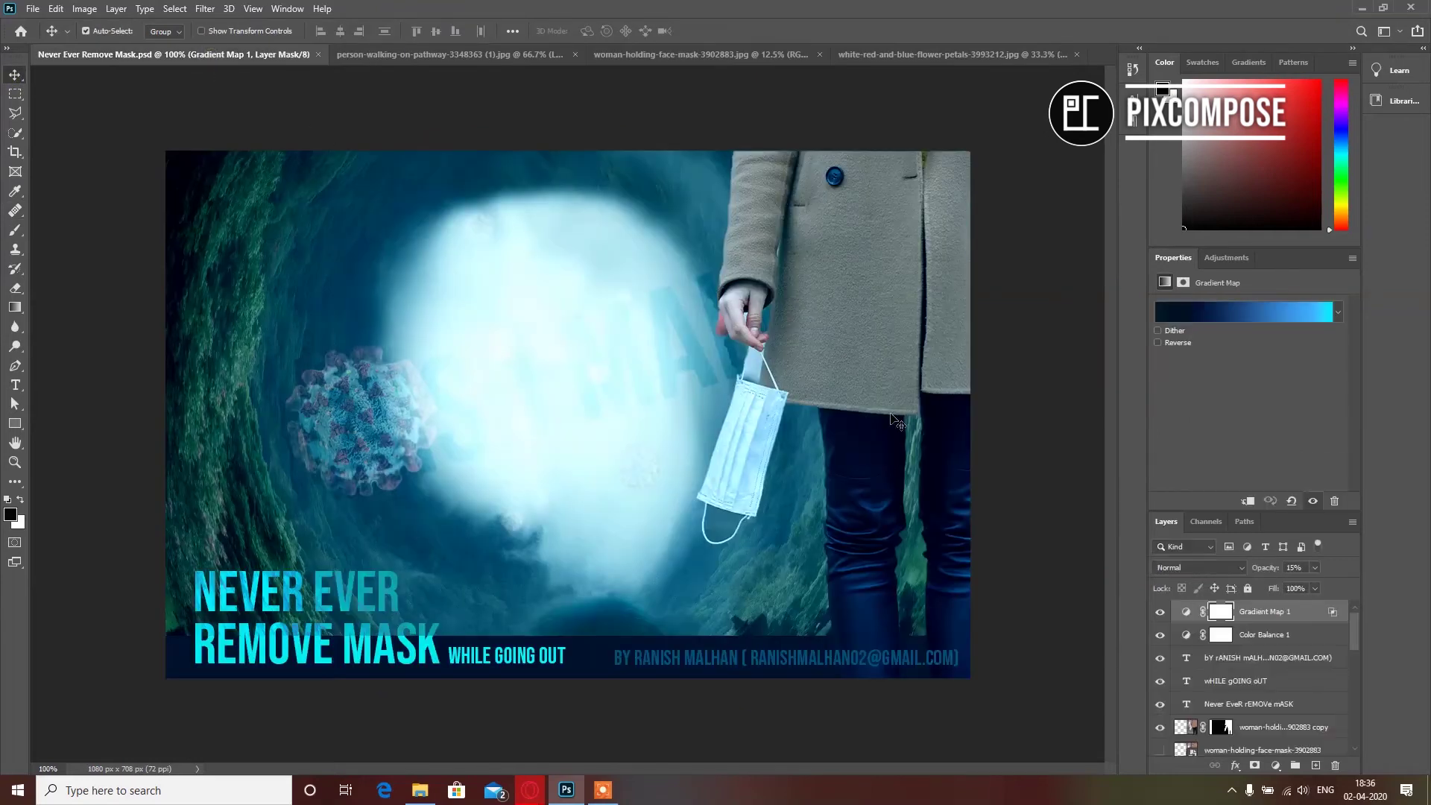
click(625, 54)
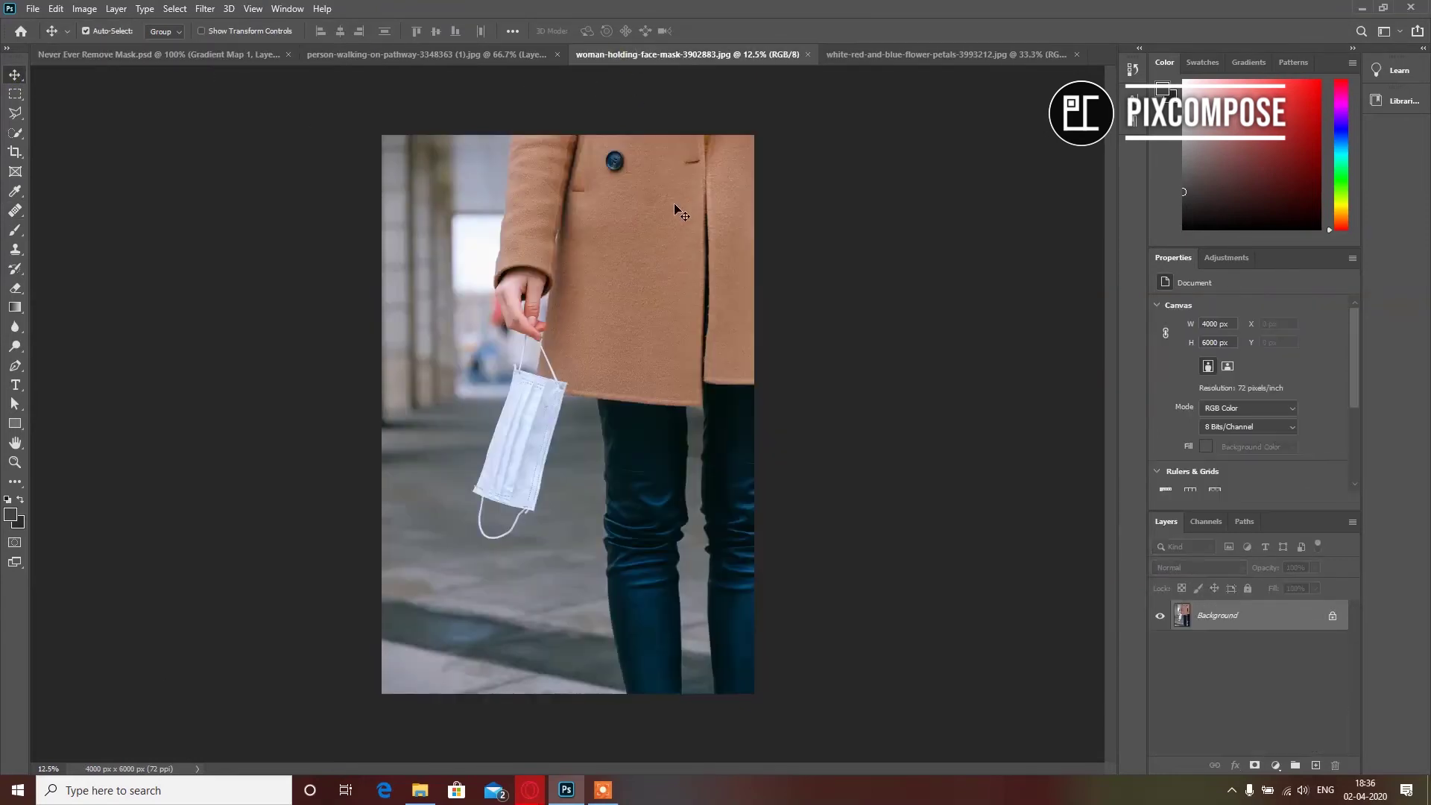
drag(642, 334, 474, 90)
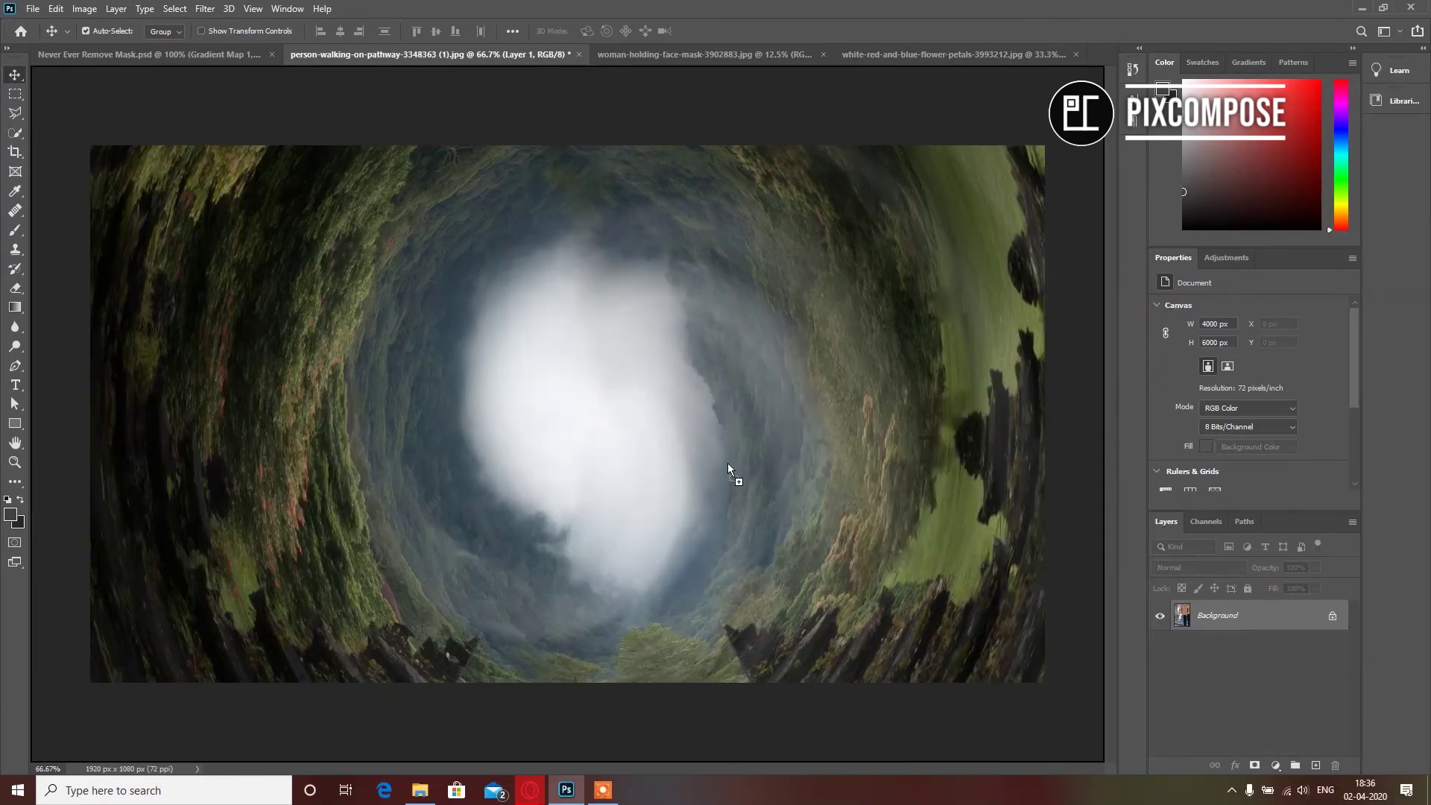
drag(727, 463, 727, 462)
drag(921, 341, 576, 412)
Scale the woman photo layer down to about 883 × 1325 px and place it against the canvas's right edge.
key(ctrl+t)
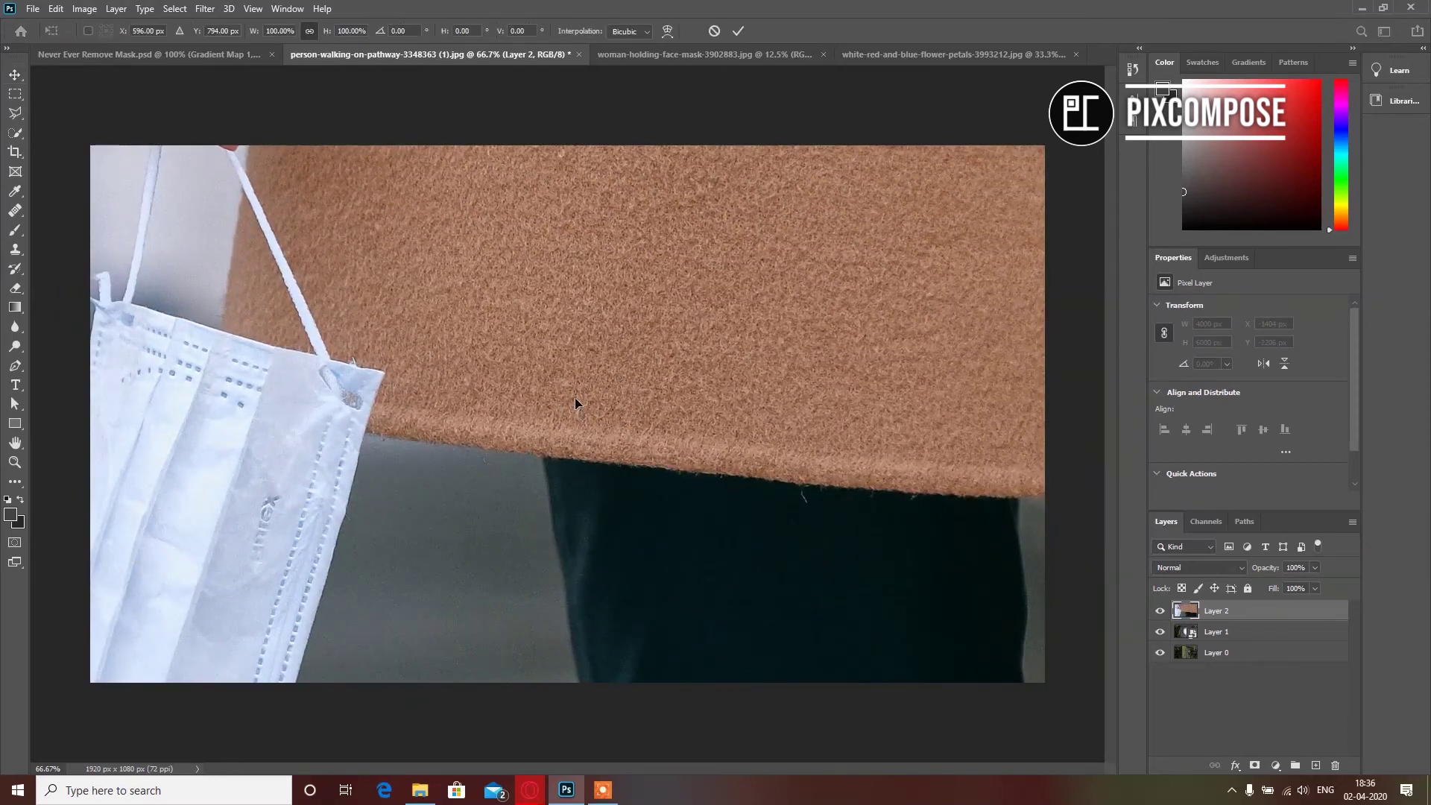
key(ctrl+0)
drag(737, 127, 409, 606)
drag(361, 703, 614, 421)
click(737, 30)
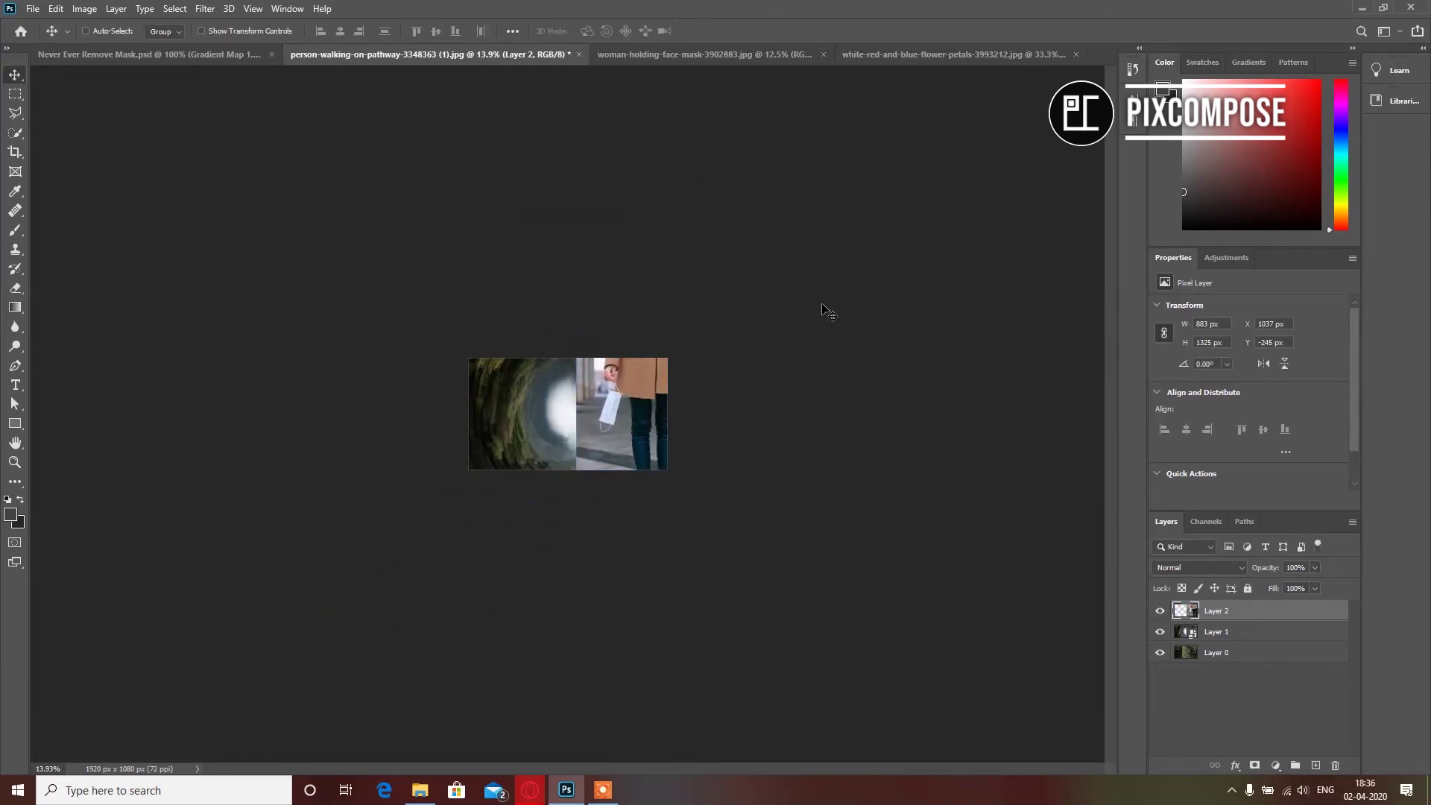
key(ctrl+0)
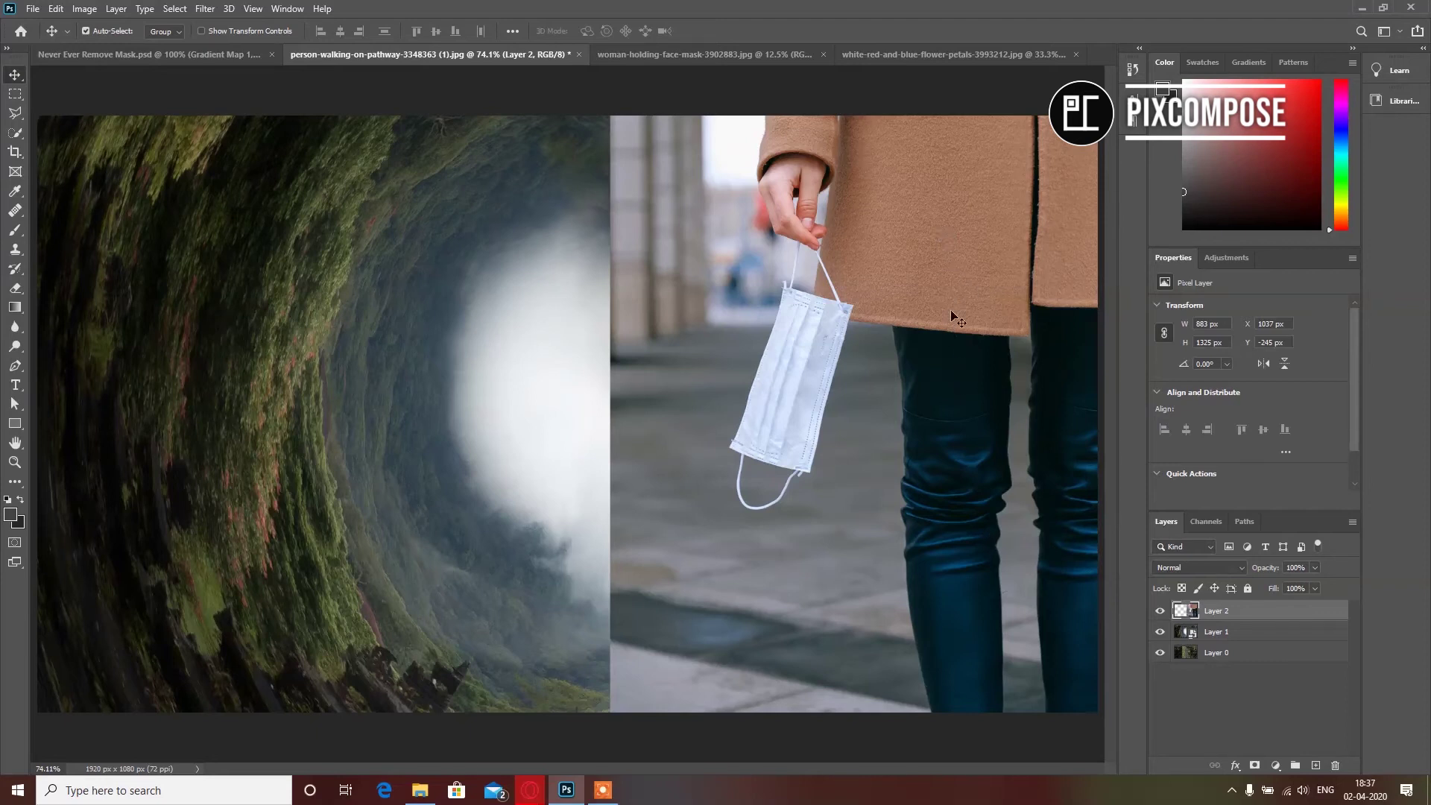
Select the woman and her mask with Select Subject, and add the missing trouser areas using Quick Selection.
click(15, 113)
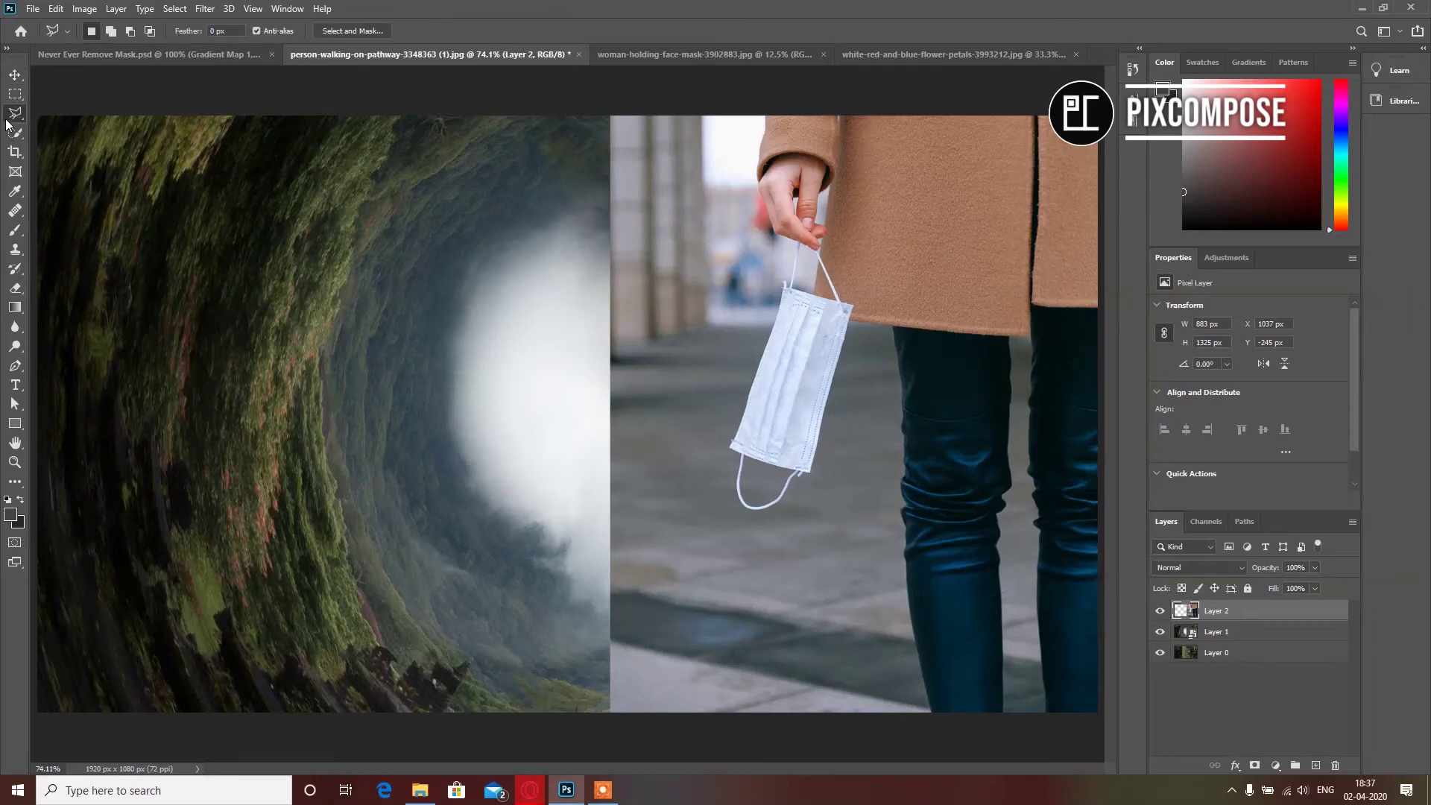
click(15, 133)
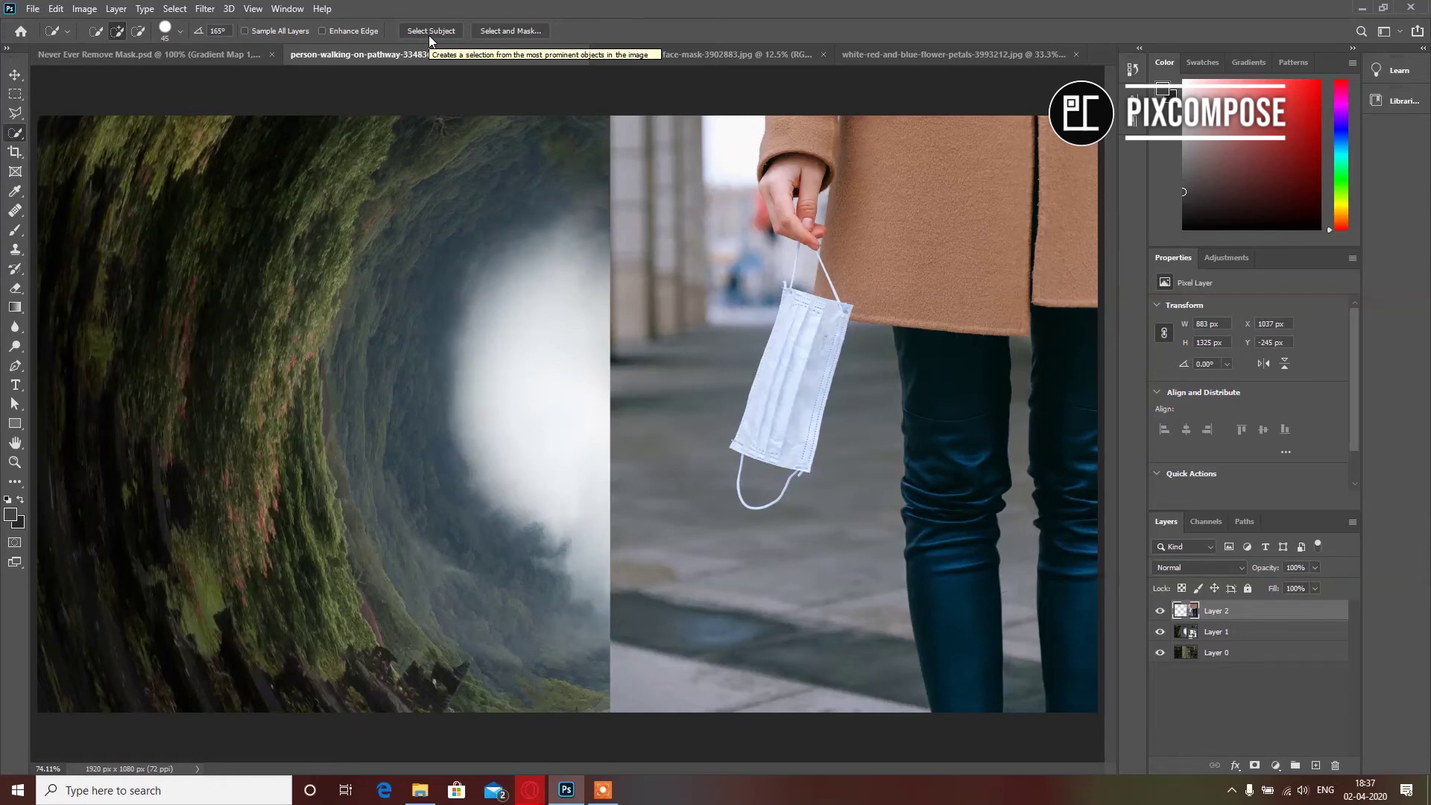
click(175, 9)
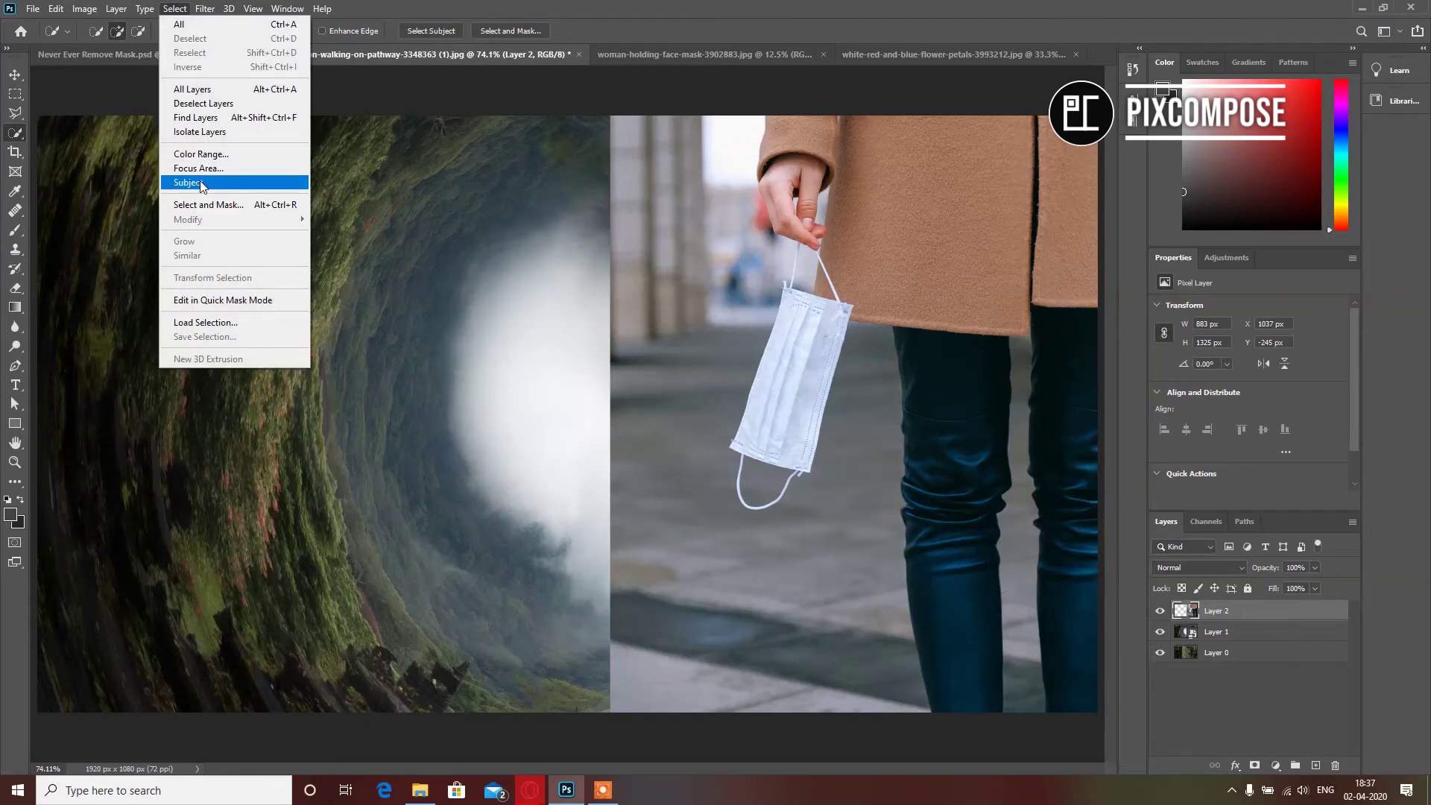
click(207, 185)
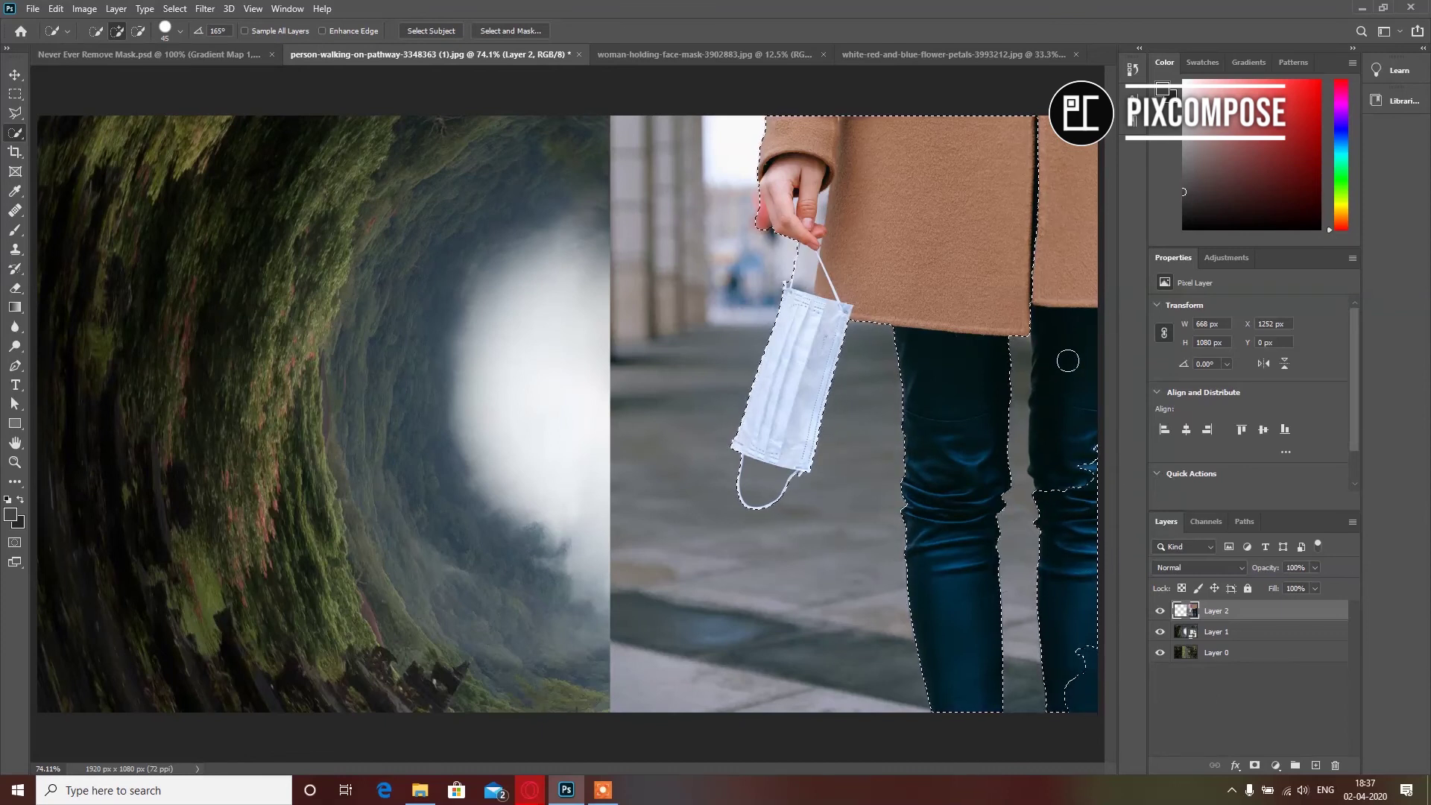
mouse_move(1084, 671)
mouse_down()
mouse_move(1092, 702)
mouse_move(1073, 235)
mouse_move(1030, 258)
mouse_up()
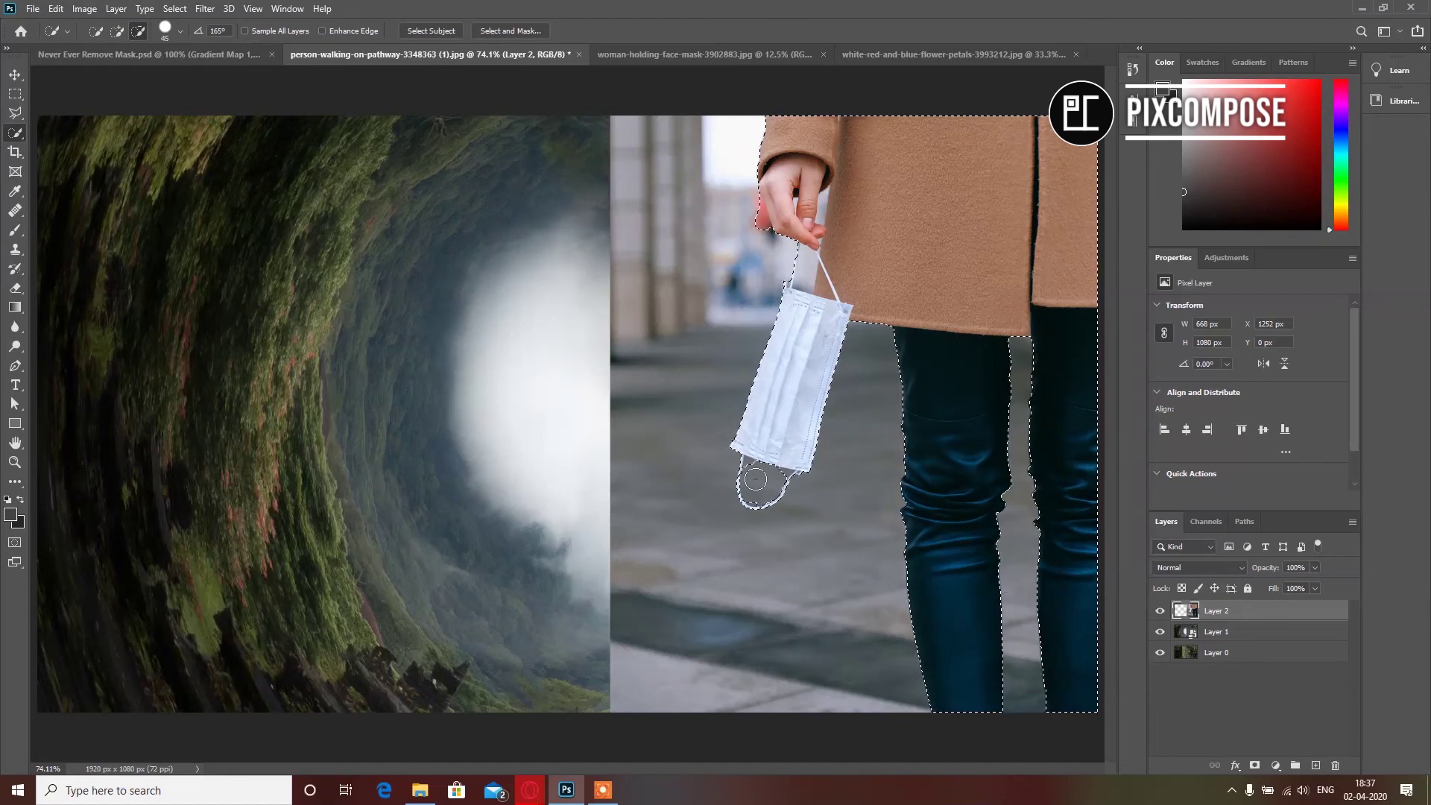
Subtract the background inside the mask's strap loops from the selection with a smaller Quick Selection brush.
key(bracketleft)
key(bracketleft)
key(bracketleft)
key(bracketleft)
alt+drag(807, 269, 820, 287)
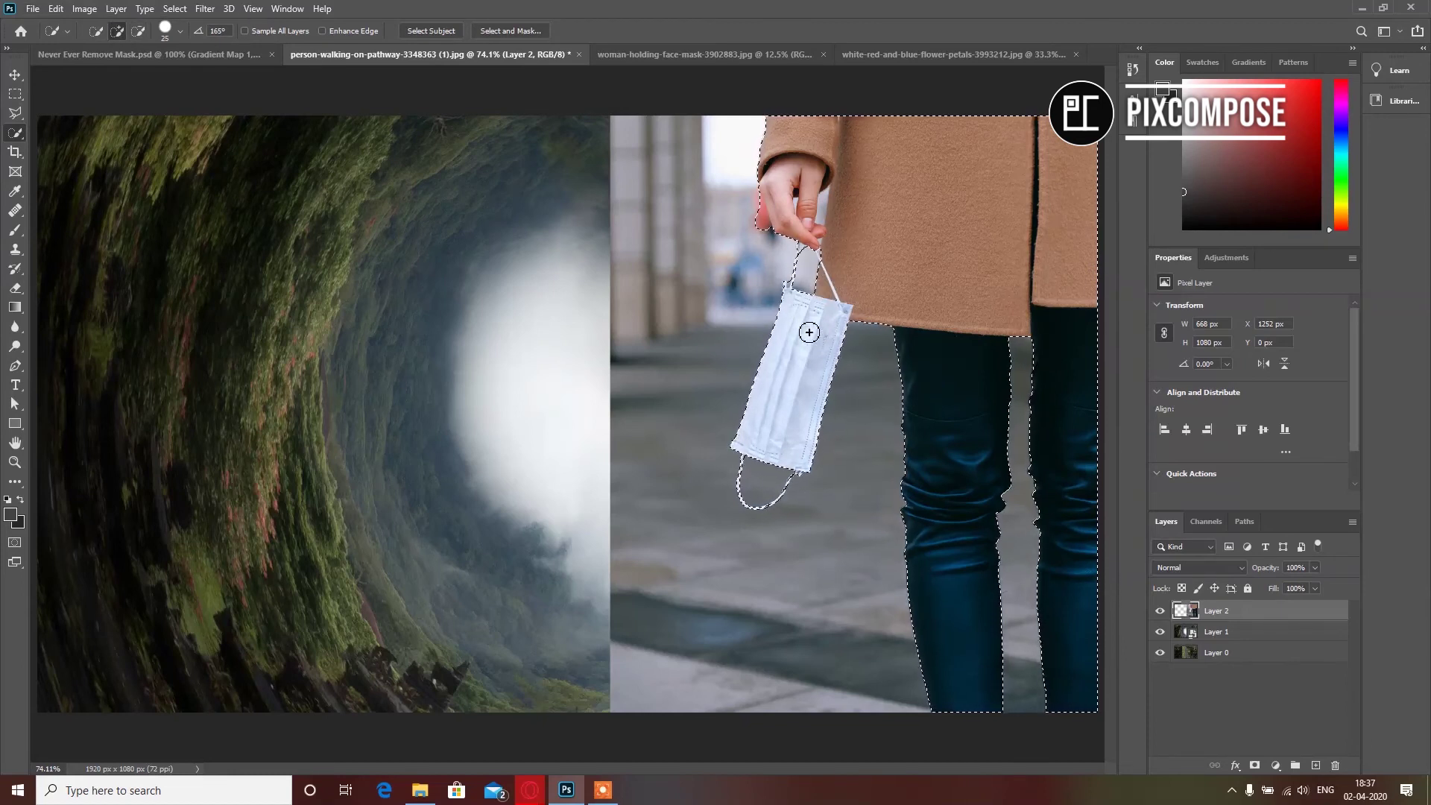
Subtract the background gap between the woman's hand and her coat from the selection.
key(ctrl+plus)
key(ctrl+plus)
key(ctrl+plus)
key(ctrl+plus)
drag(675, 769, 862, 775)
drag(1111, 402, 1123, 251)
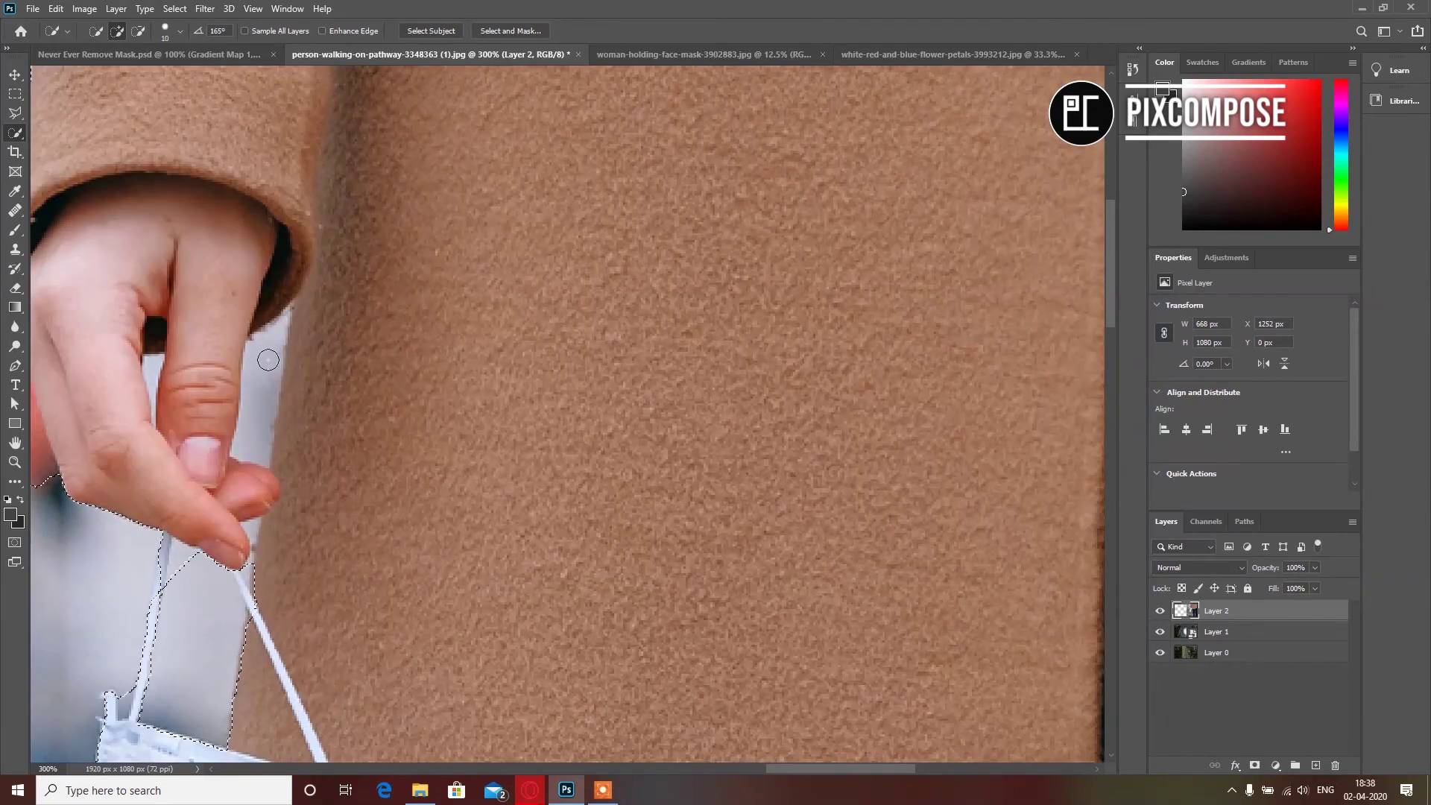
alt+drag(267, 360, 259, 423)
Subtract the narrow background gap between the fingers from the selection using a 2 px Quick Selection brush.
key(bracketleft)
key(bracketleft)
key(bracketleft)
key(bracketleft)
key(bracketleft)
key(bracketleft)
key(bracketleft)
key(bracketleft)
alt+drag(153, 364, 156, 397)
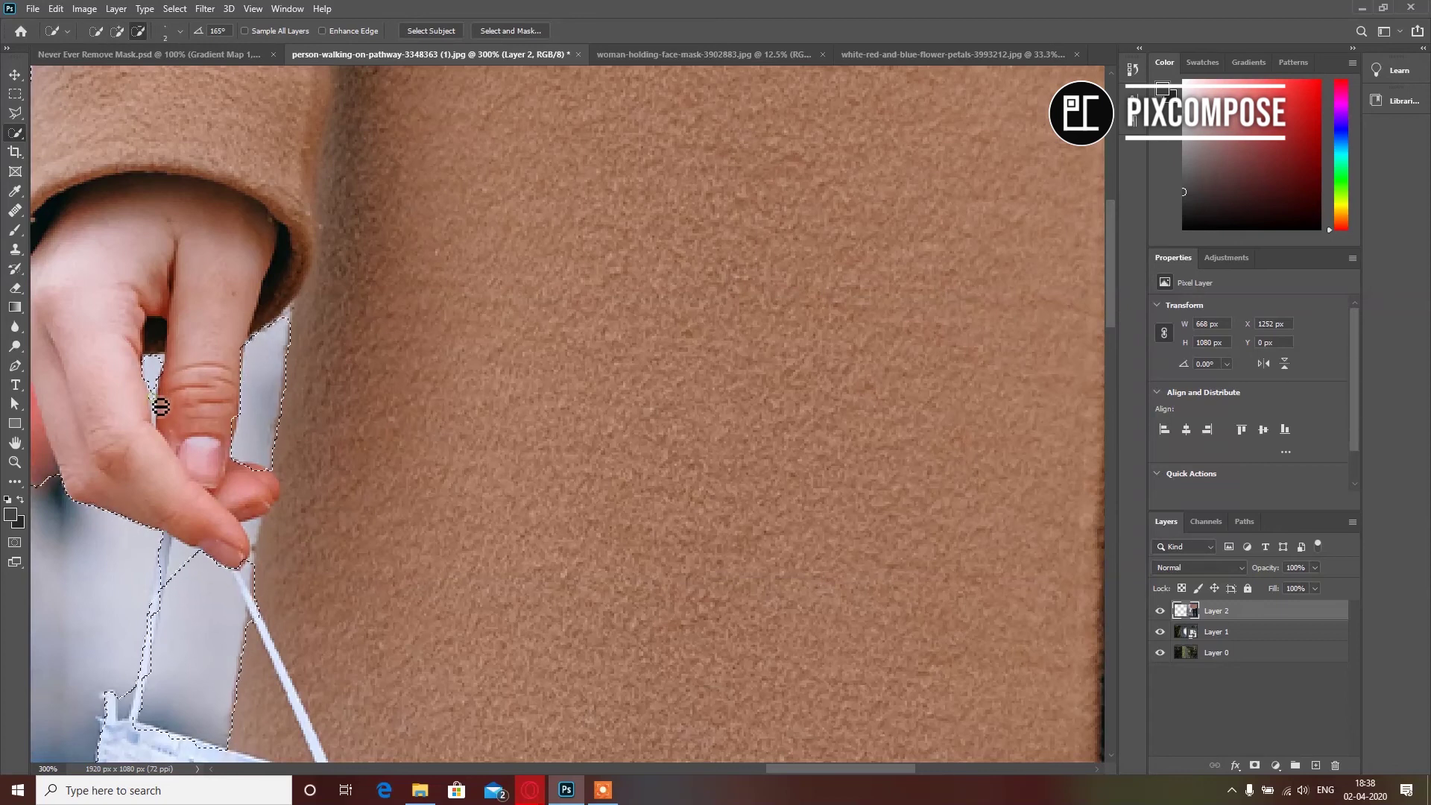
Add the mask's strap below the fingers to the selection using a 6 px Quick Selection brush.
key(bracketright)
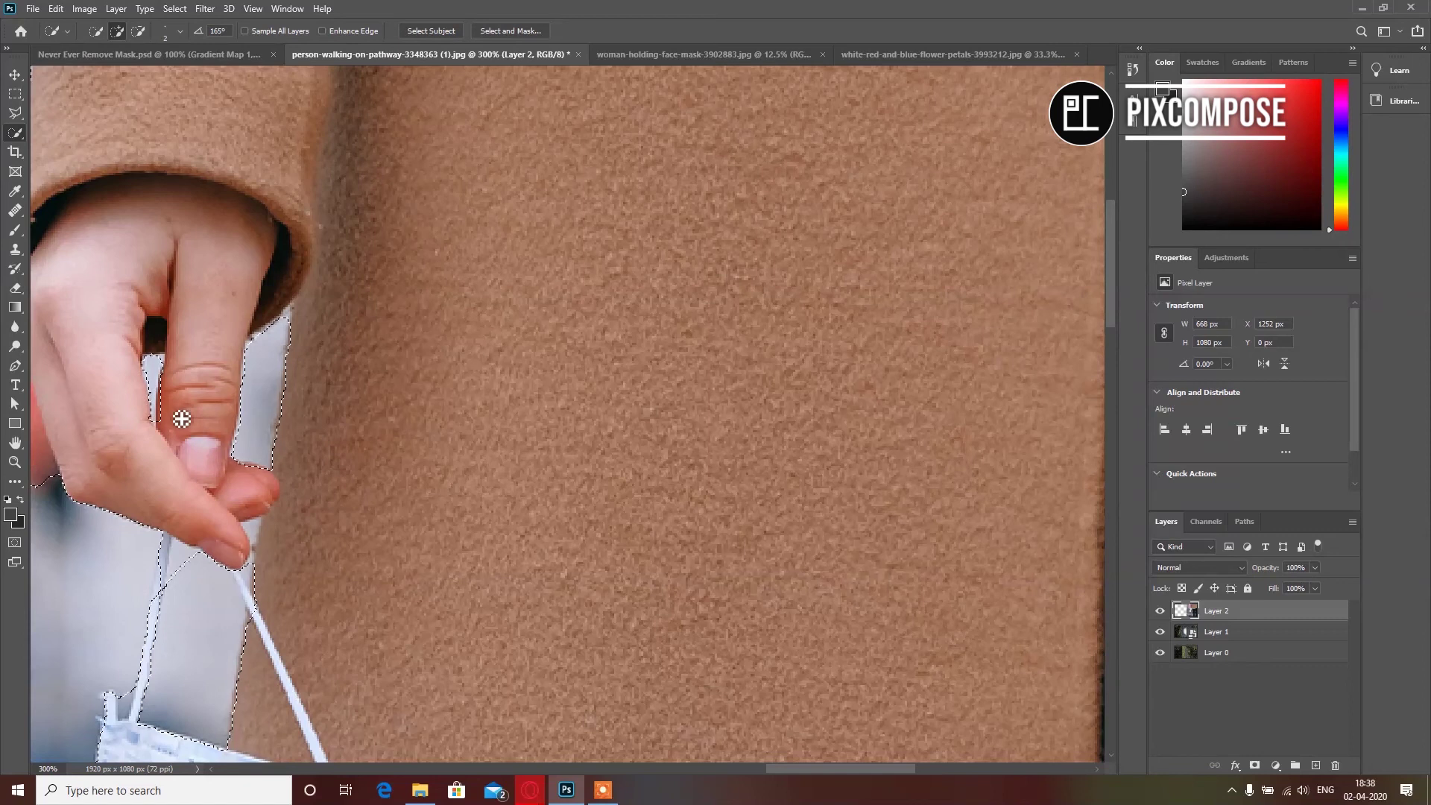
key(bracketright)
key(bracketright)
key(bracketright)
click(163, 581)
drag(163, 581, 156, 620)
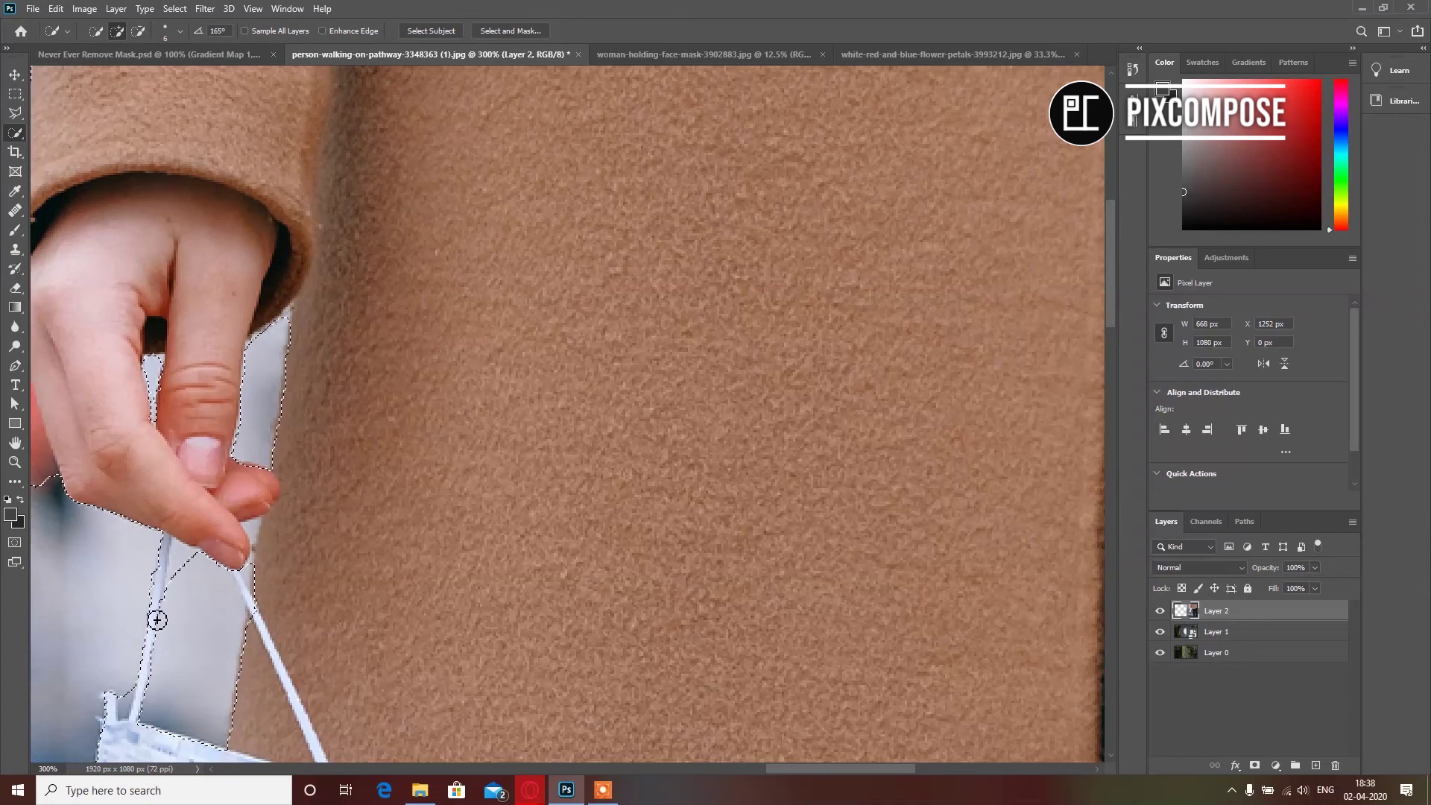
click(128, 704)
click(181, 563)
click(252, 529)
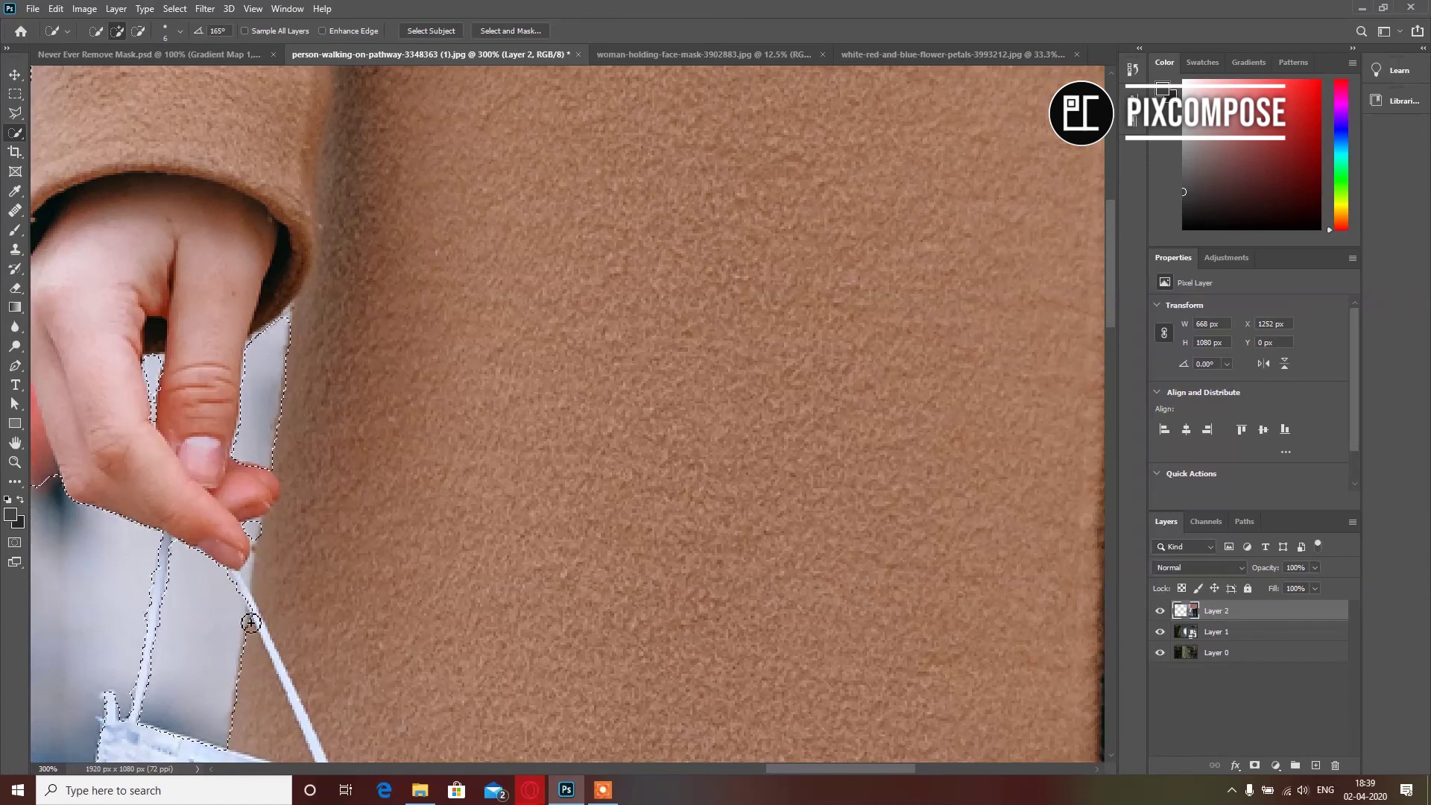
Subtract the leftover background slivers beside the mask's strap and the woman's hand from the selection.
alt+click(252, 578)
alt+click(245, 588)
key(ctrl+0)
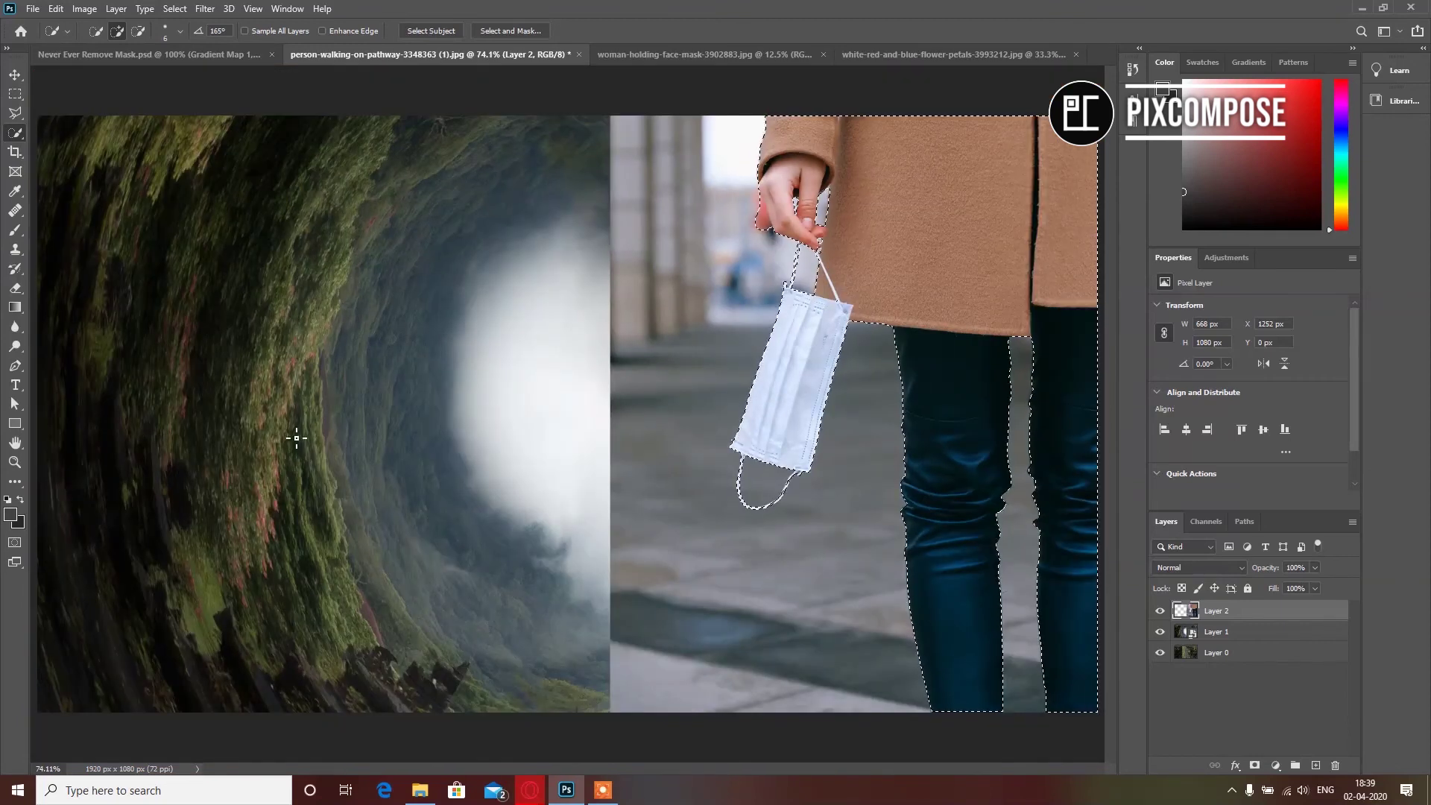
alt+click(764, 219)
Refine the woman's selection in Select and Mask with 100% transparency and Decontaminate Colors, outputting it to a new layer with a layer mask.
click(507, 30)
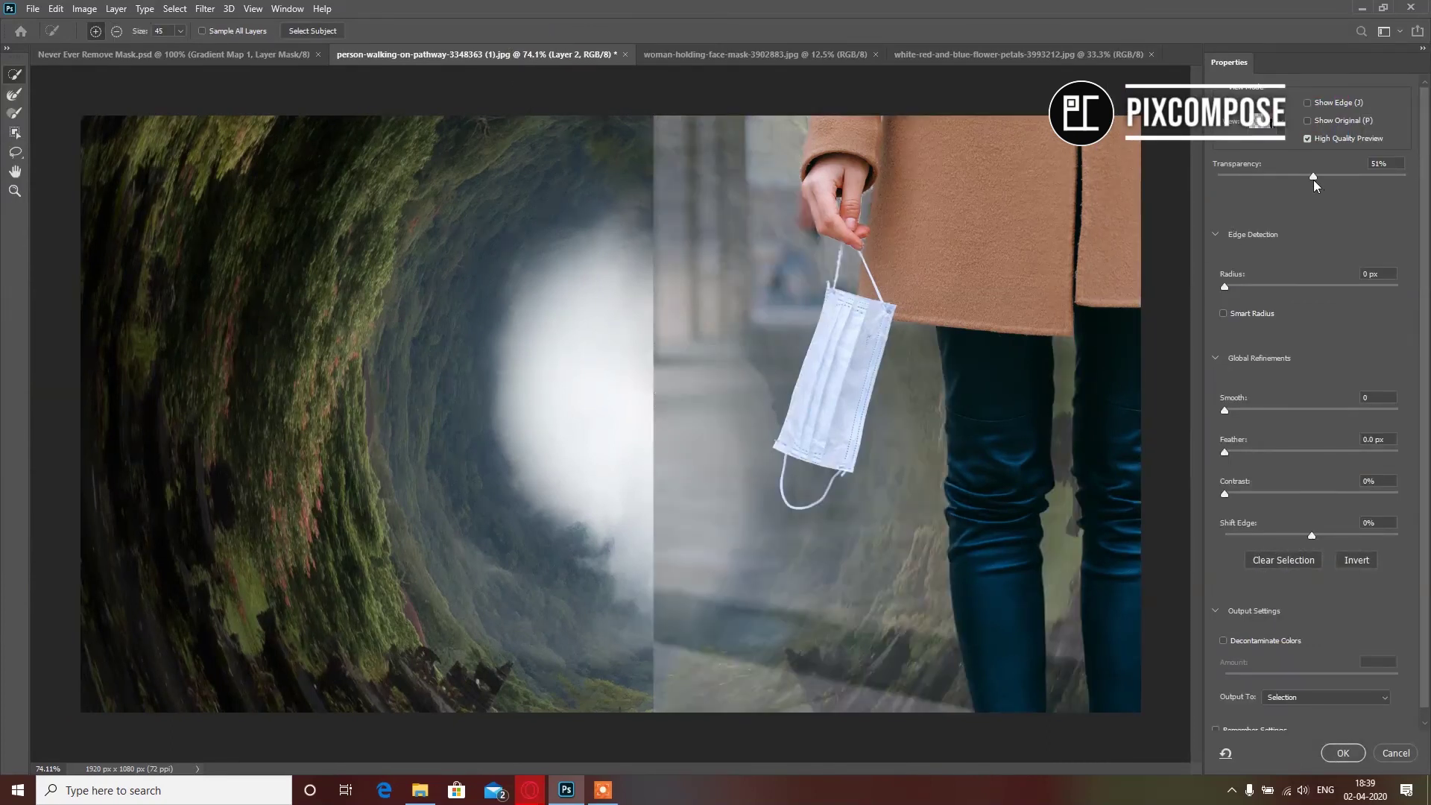
drag(1328, 181, 1411, 188)
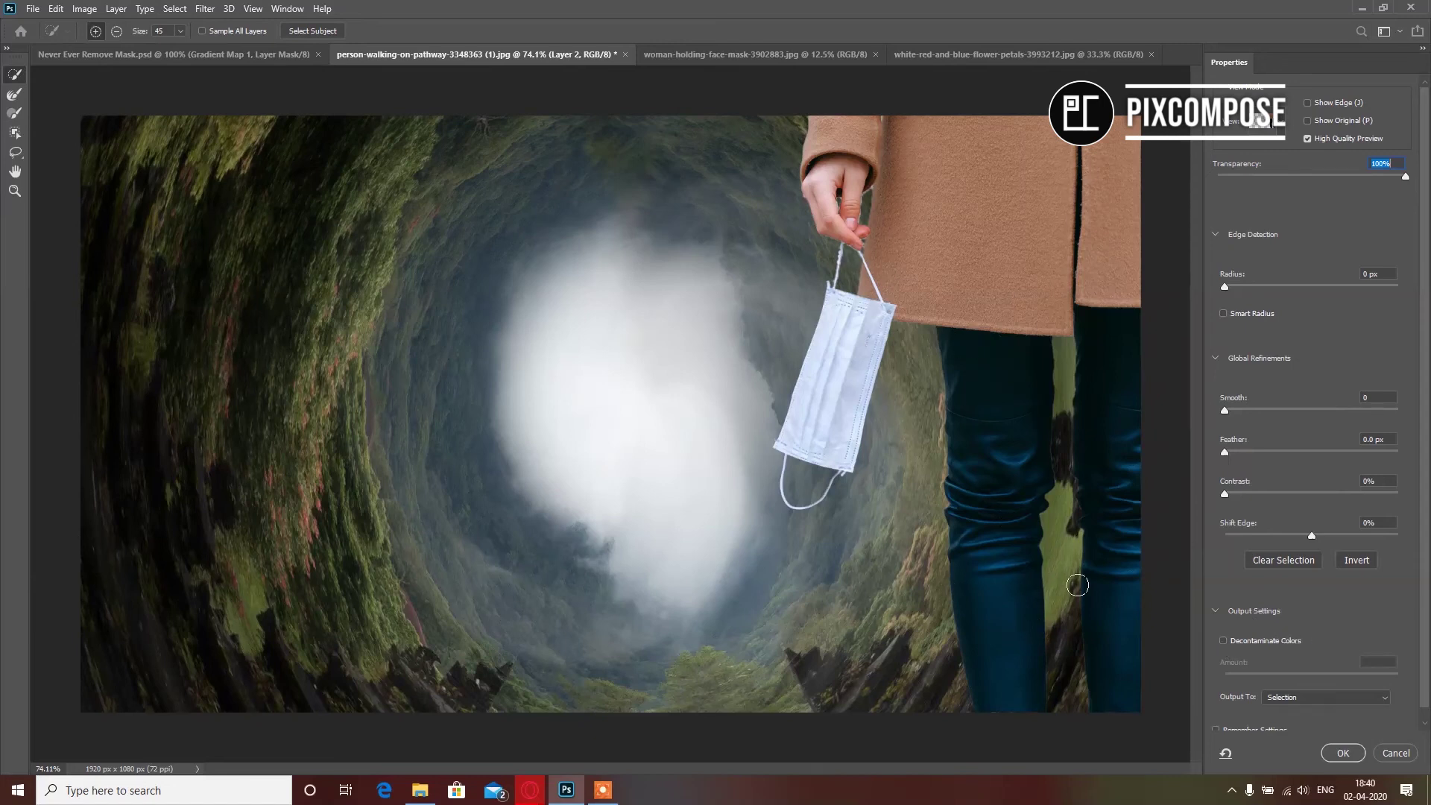
click(1223, 640)
scroll(1304, 631, down, 1)
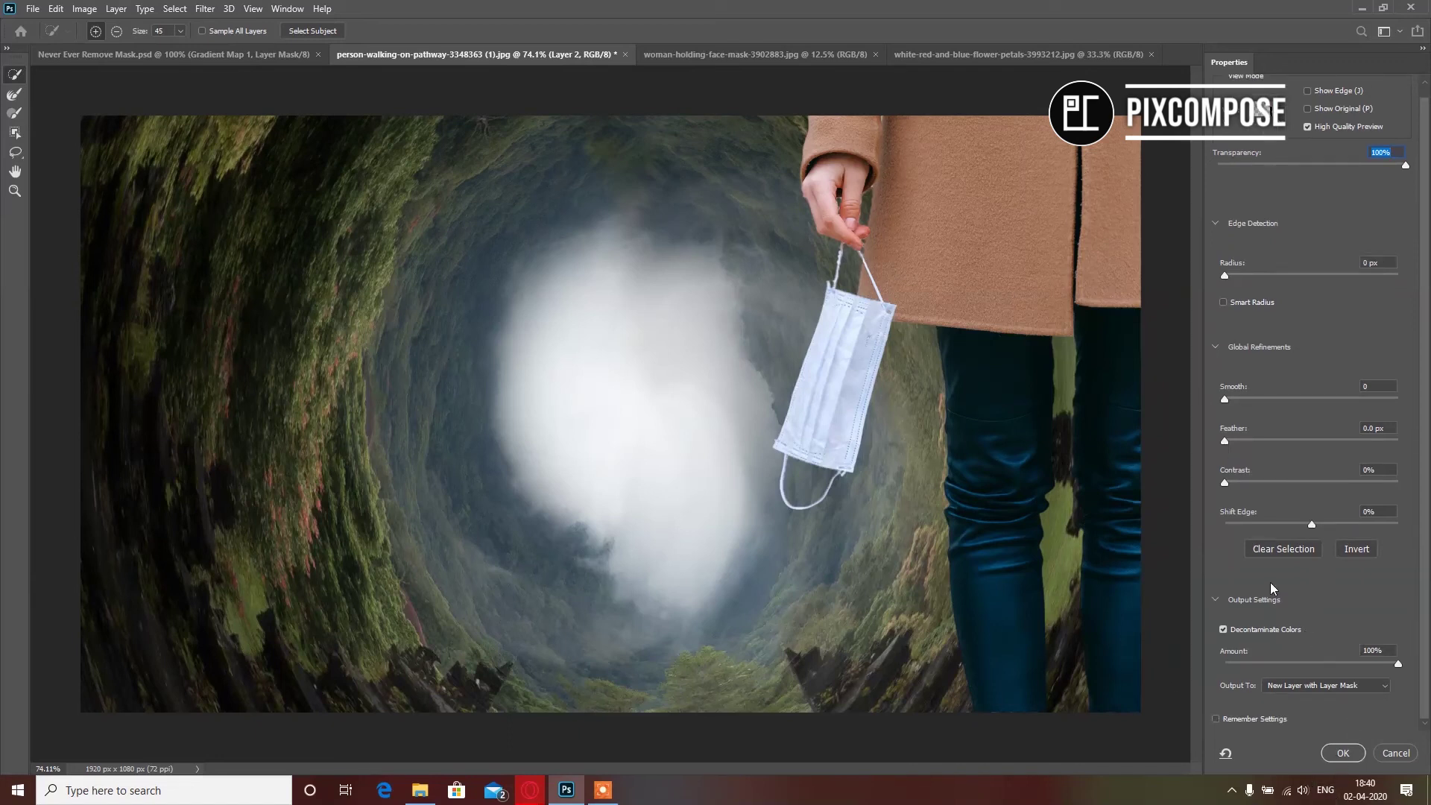
click(1348, 754)
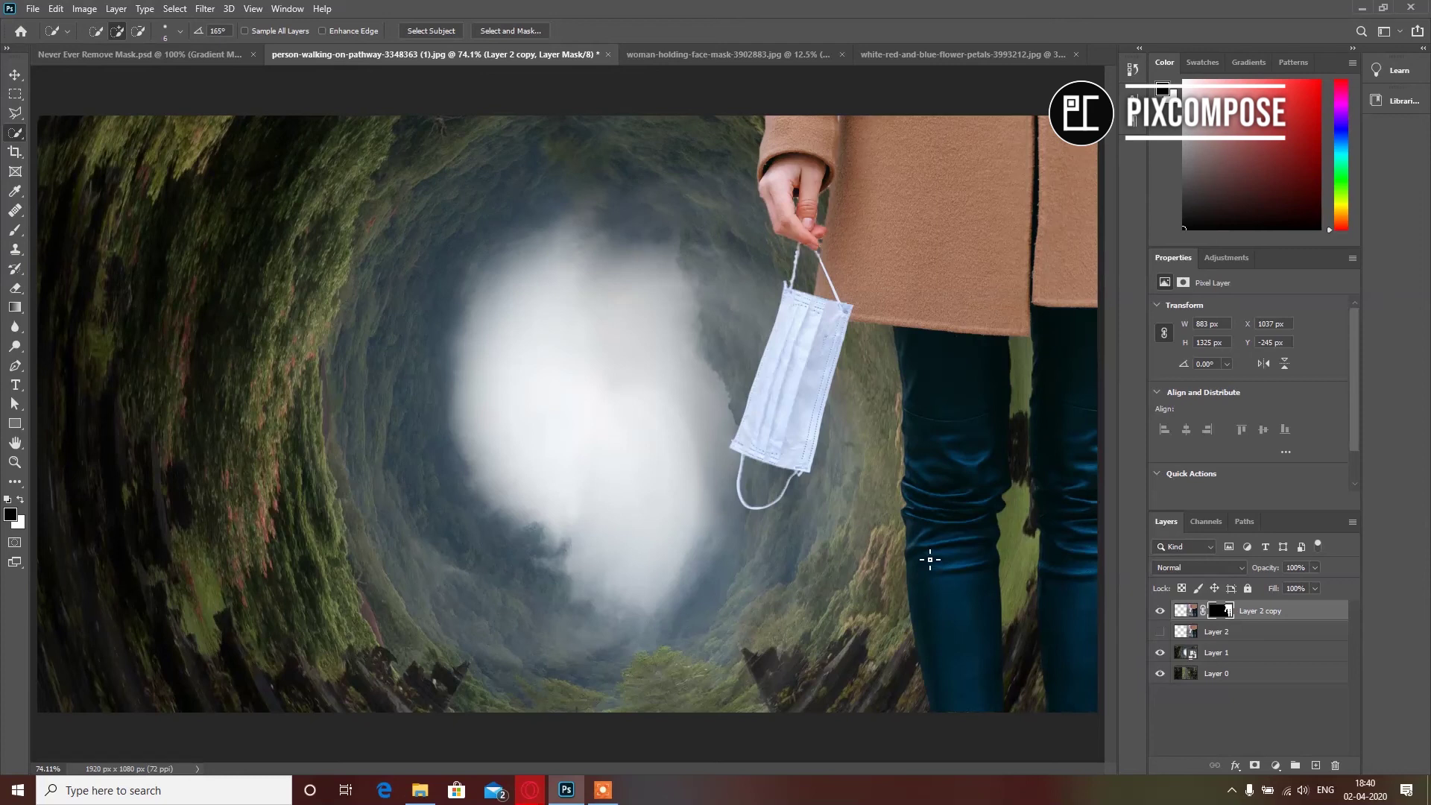
Copy the virus image from white-red-and-blue-flower-petals-3993212.jpg into the tunnel composite with the Move tool.
click(1004, 56)
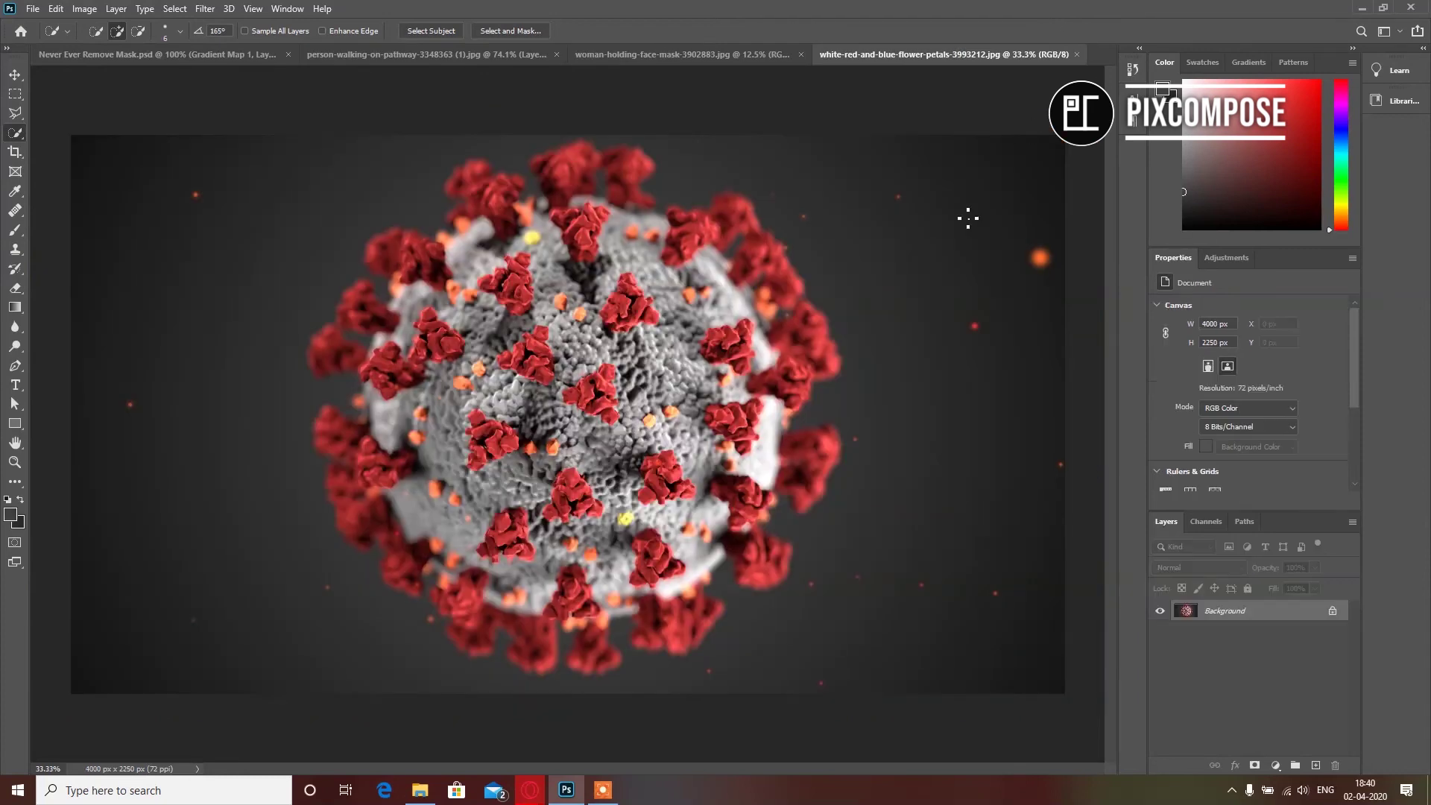
click(15, 74)
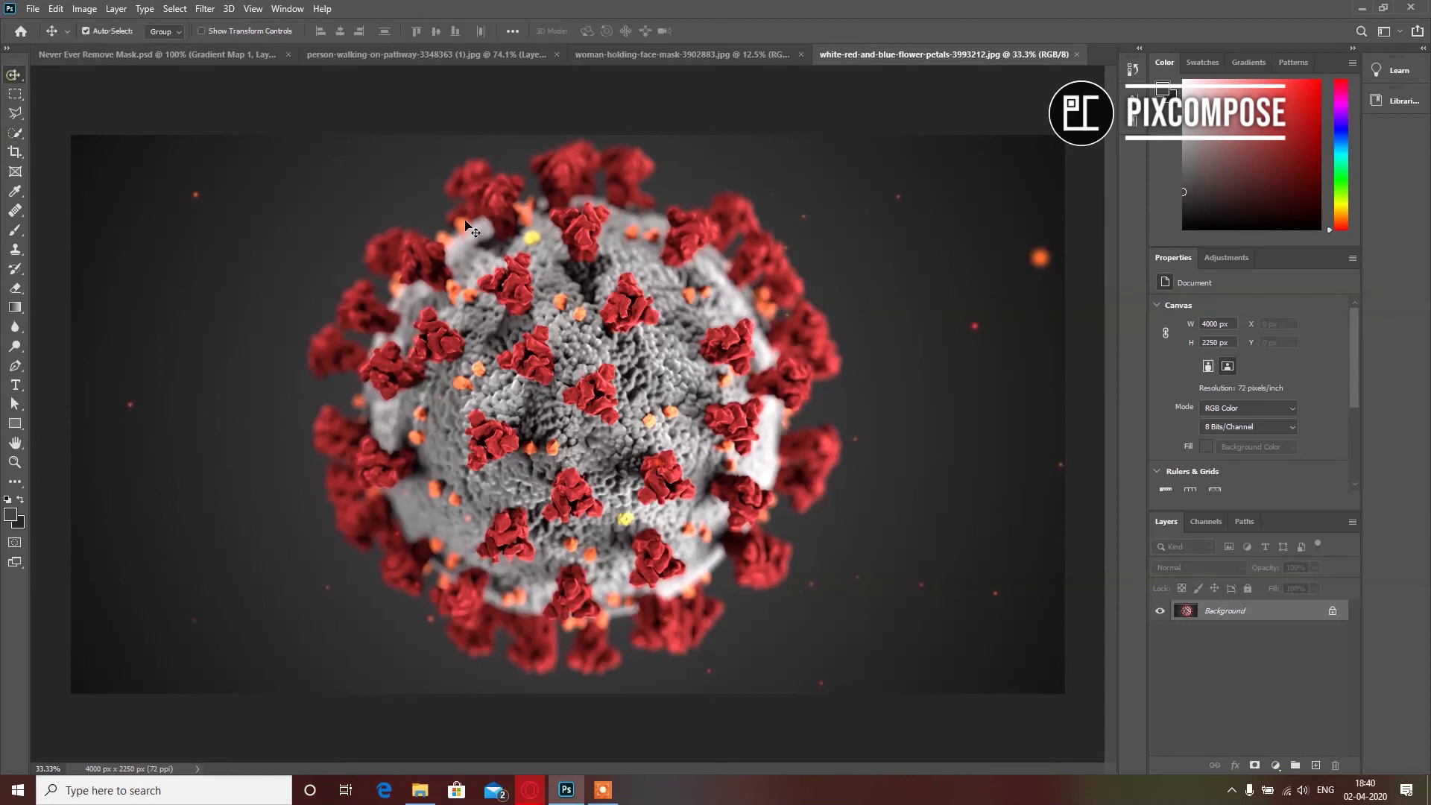
click(439, 56)
drag(438, 56, 407, 391)
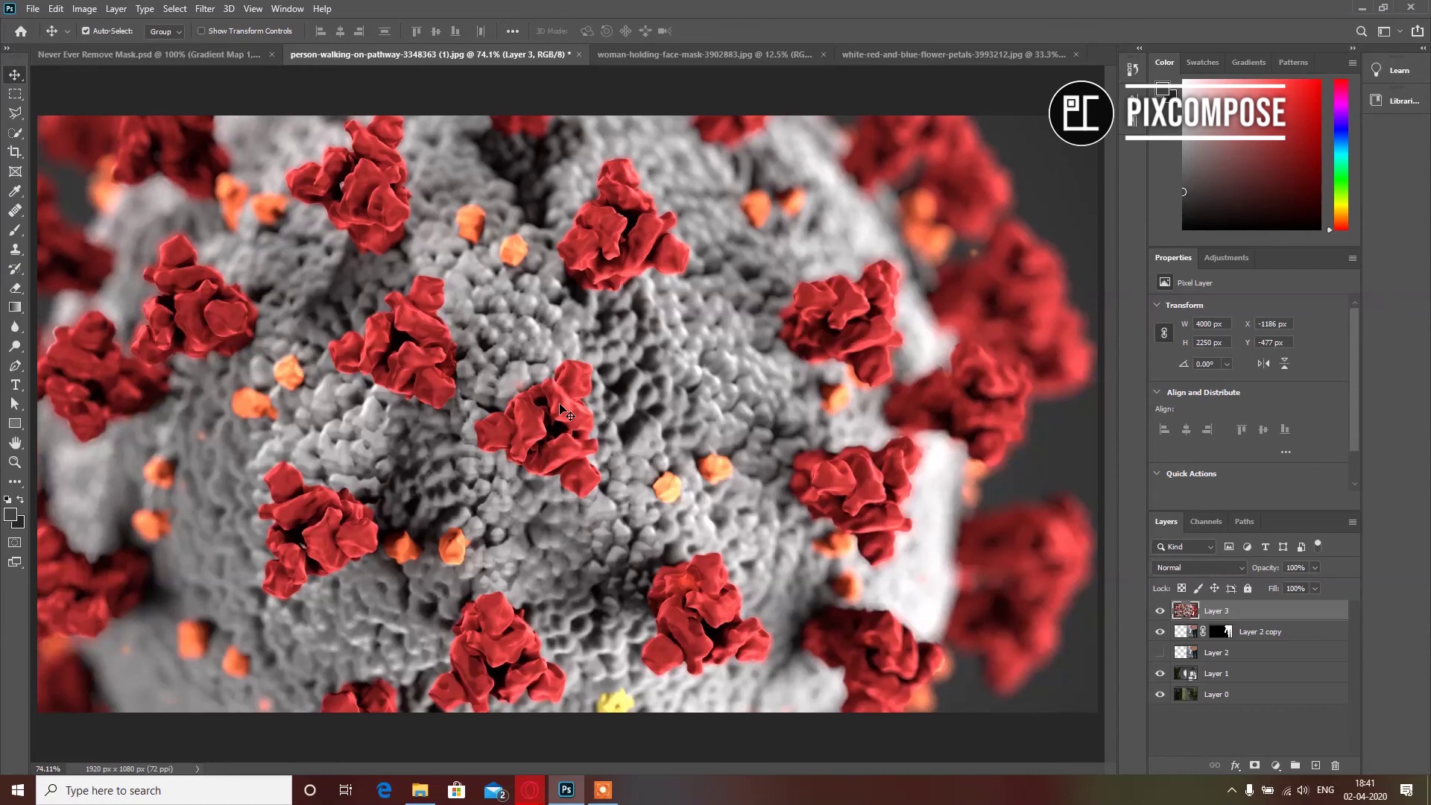
Scale the virus image down to about 1133 x 637 px and place it beside the held face mask.
key(ctrl+minus)
key(ctrl+minus)
key(ctrl+t)
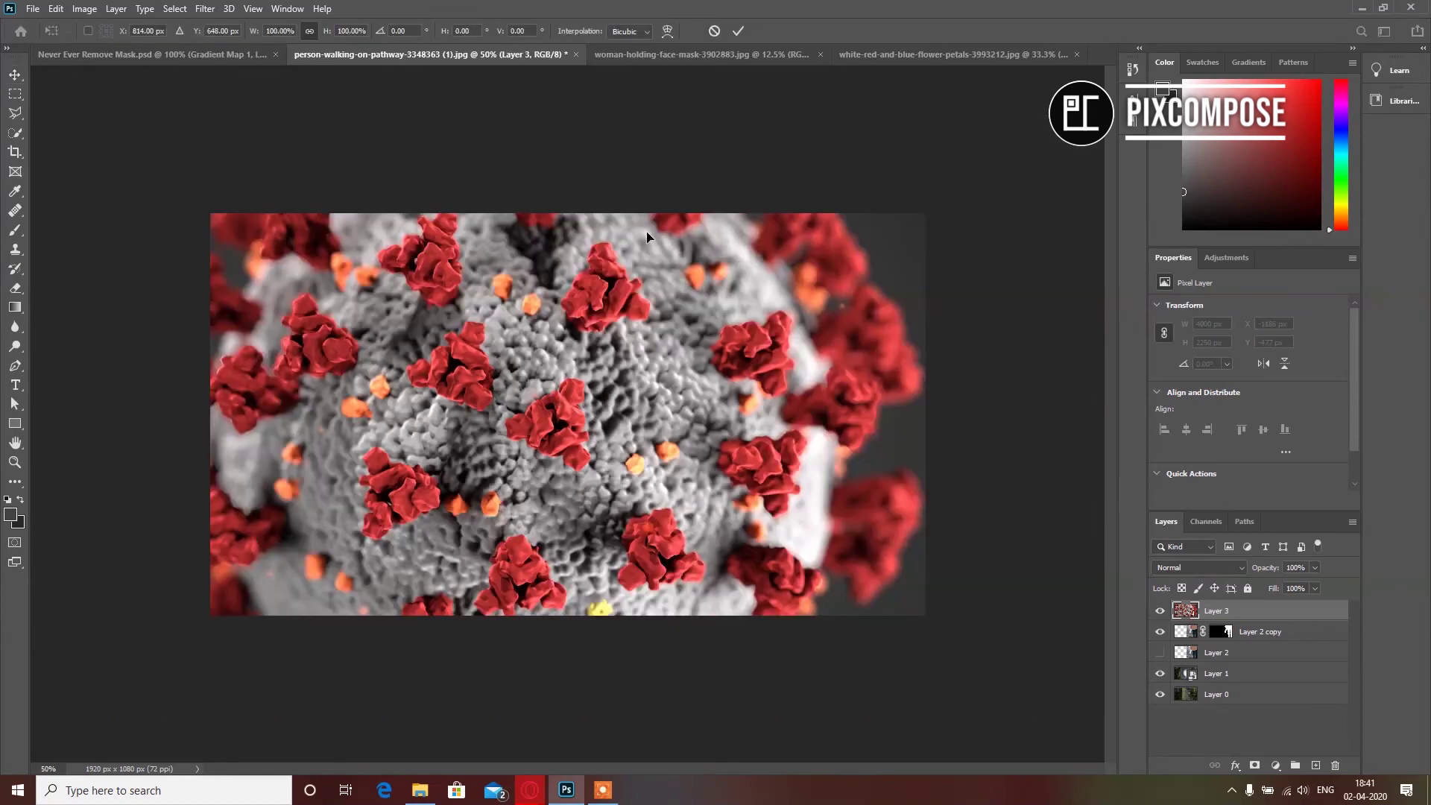
key(ctrl+0)
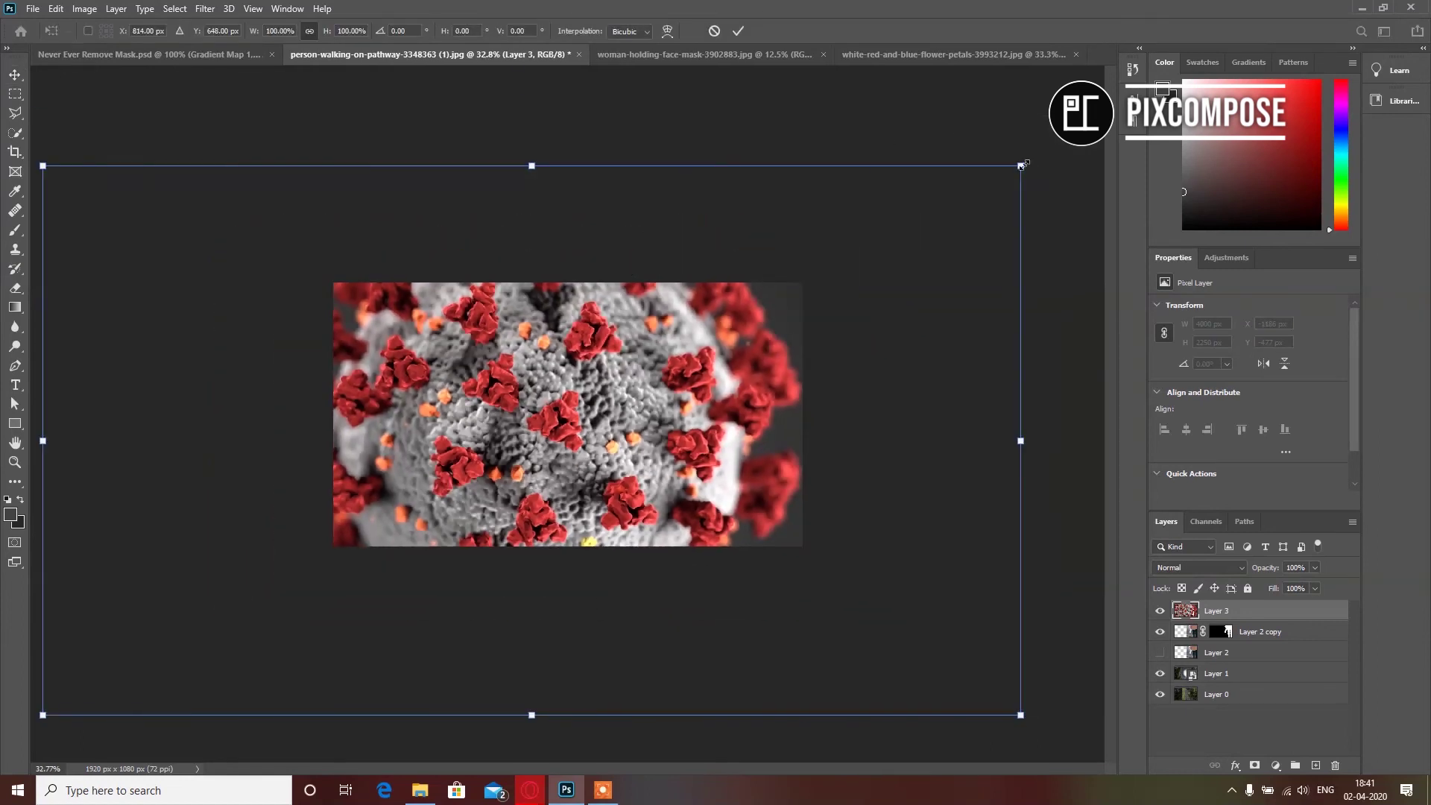
drag(1021, 166, 324, 609)
drag(123, 633, 445, 395)
drag(624, 336, 641, 322)
click(740, 32)
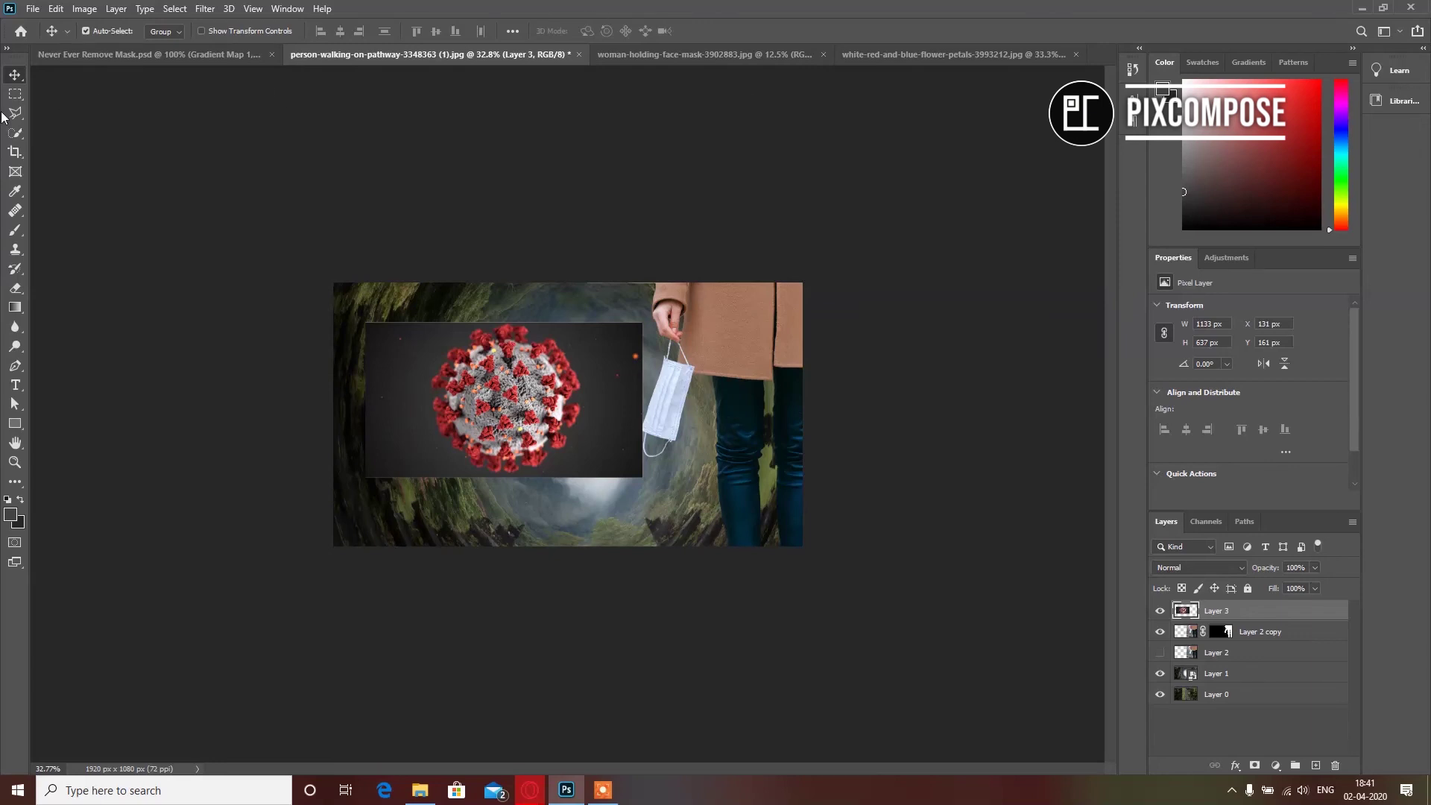
Select the virus with a rectangle around it using the Object Selection tool.
click(16, 134)
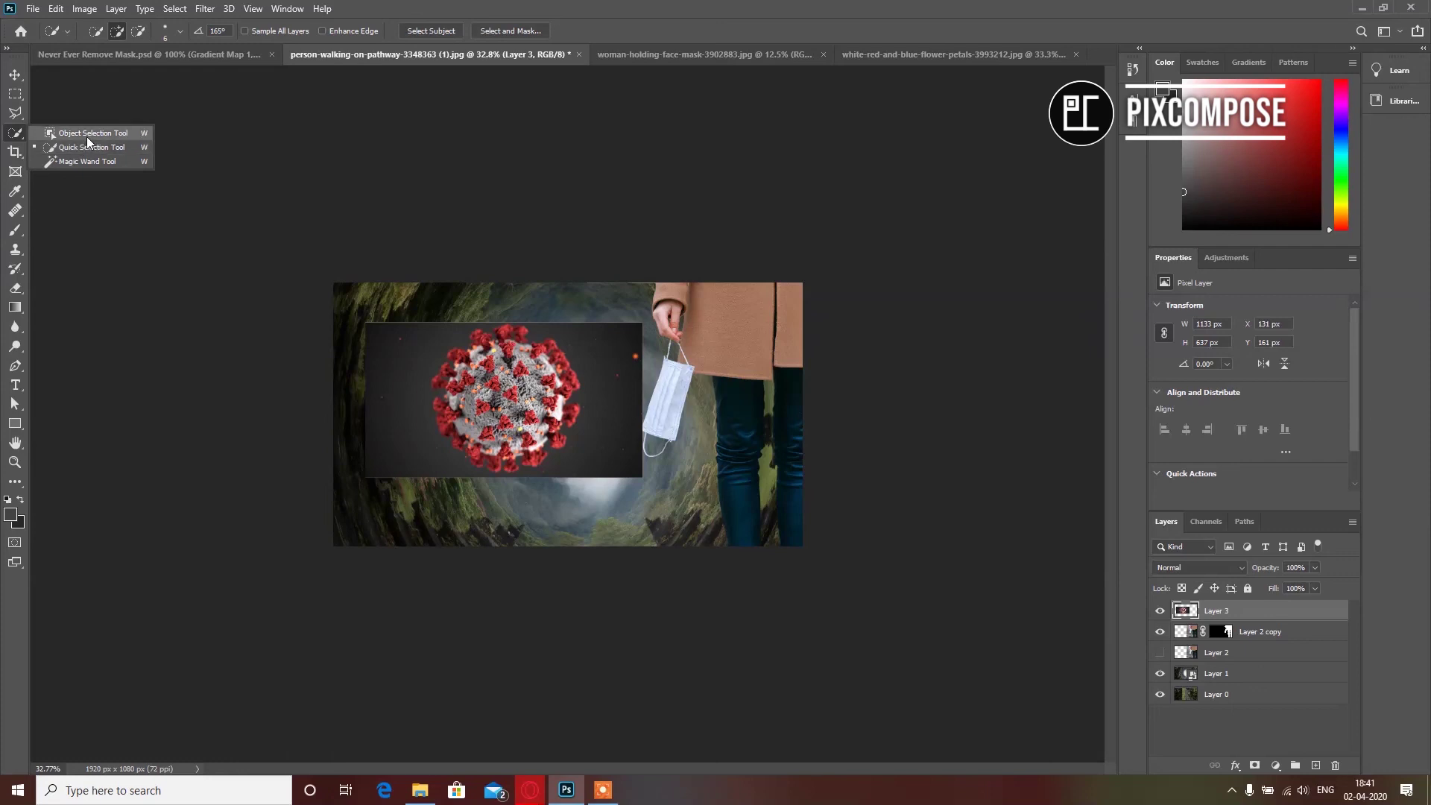
click(86, 134)
drag(425, 326, 595, 466)
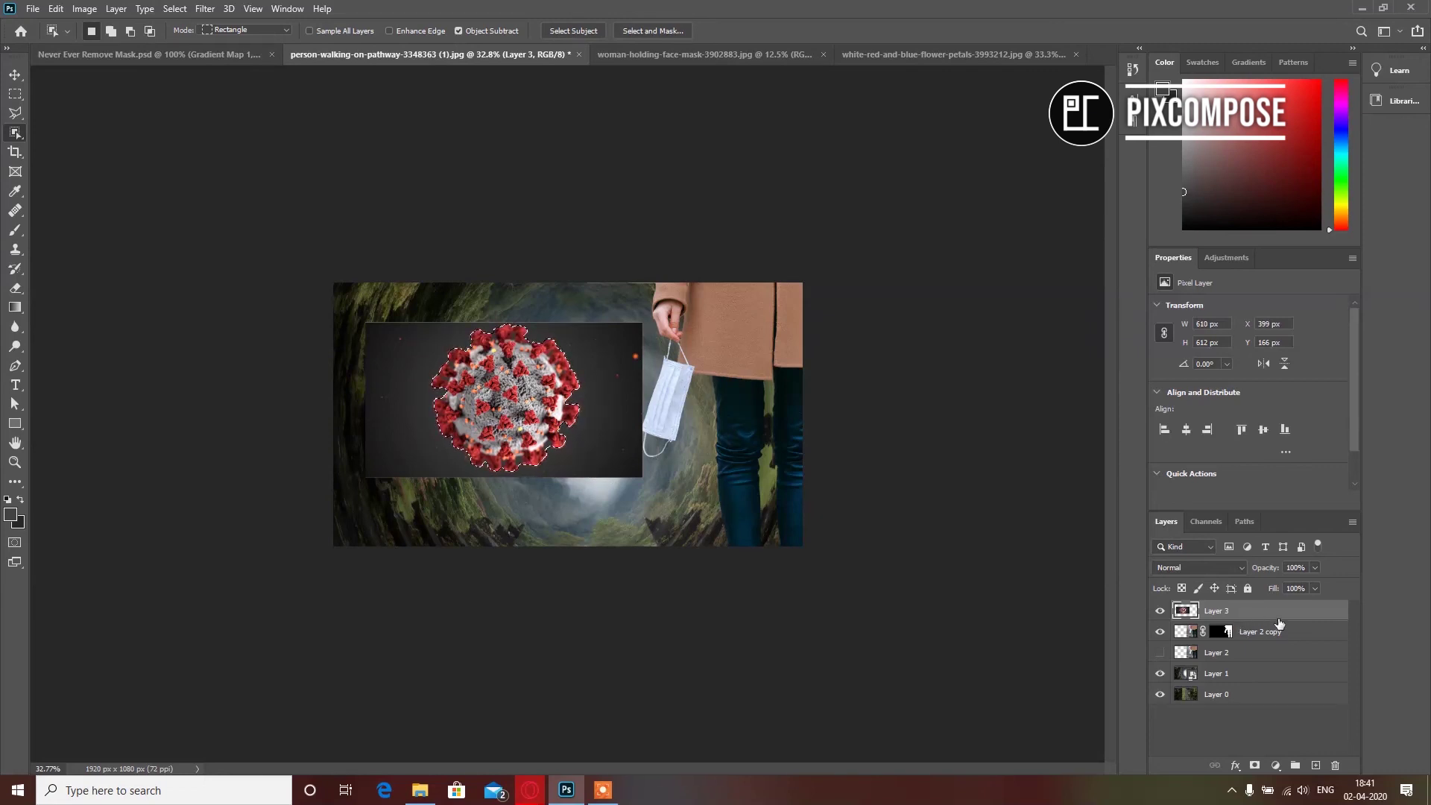
Refine the virus selection with Decontaminate Colors and an inward edge shift, outputting it to a new layer with a layer mask.
click(637, 32)
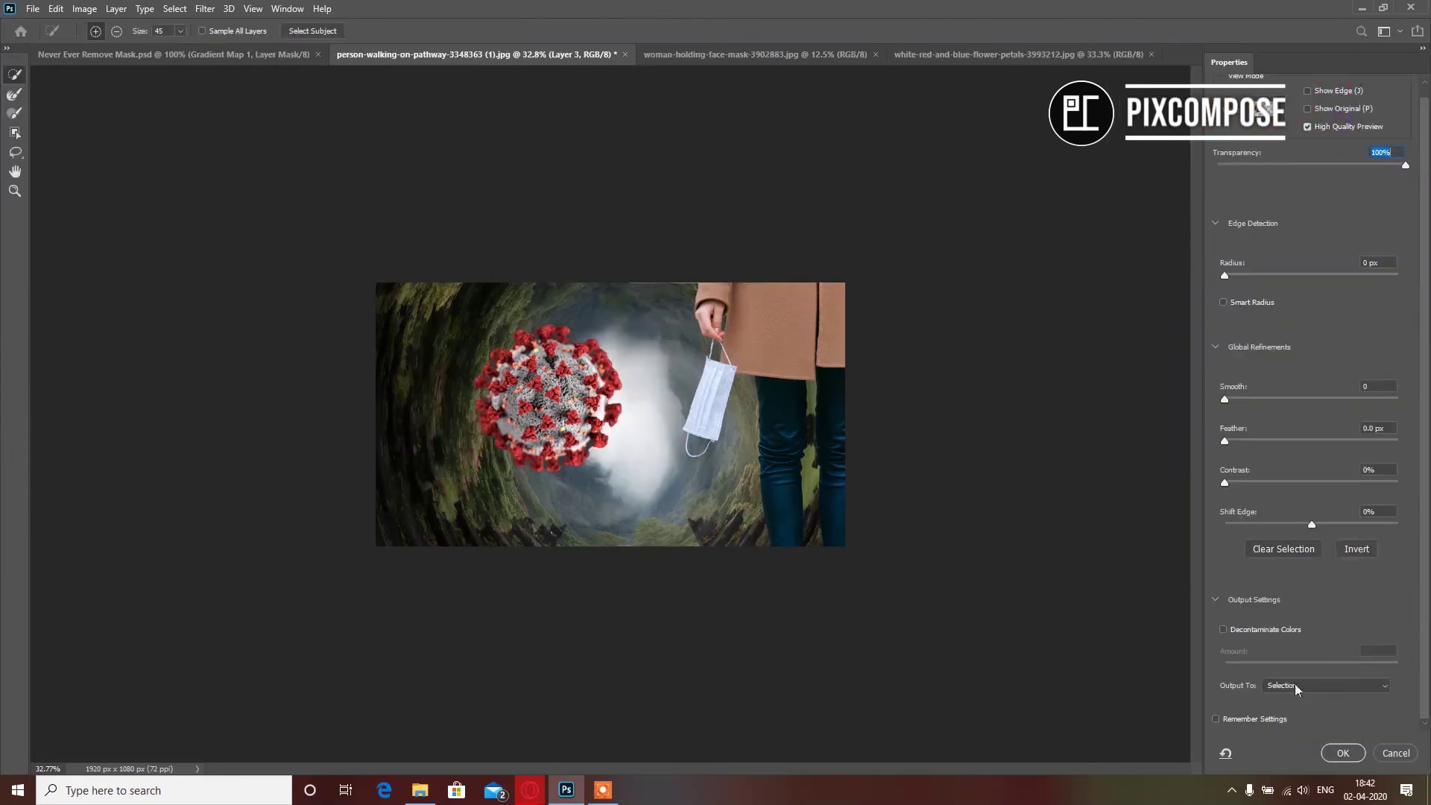
click(1223, 630)
drag(1310, 525, 1281, 525)
click(1337, 753)
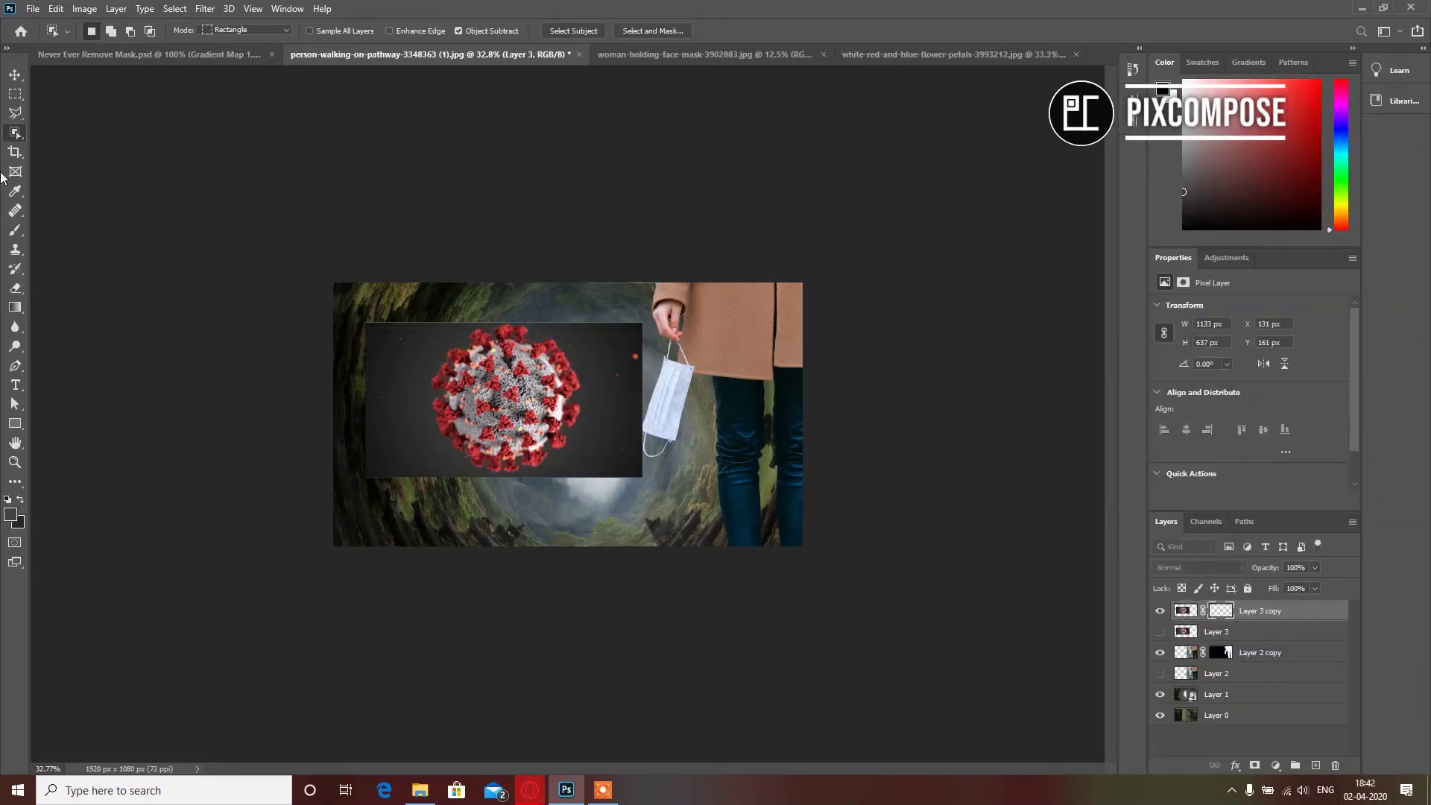
Scale the cut-out virus layer to about 876 x 492 px, place it beside the tunnel's white glow, and slightly adjust its opacity.
key(v)
drag(482, 421, 493, 435)
key(ctrl+t)
drag(652, 337, 590, 372)
drag(501, 433, 487, 423)
key(Return)
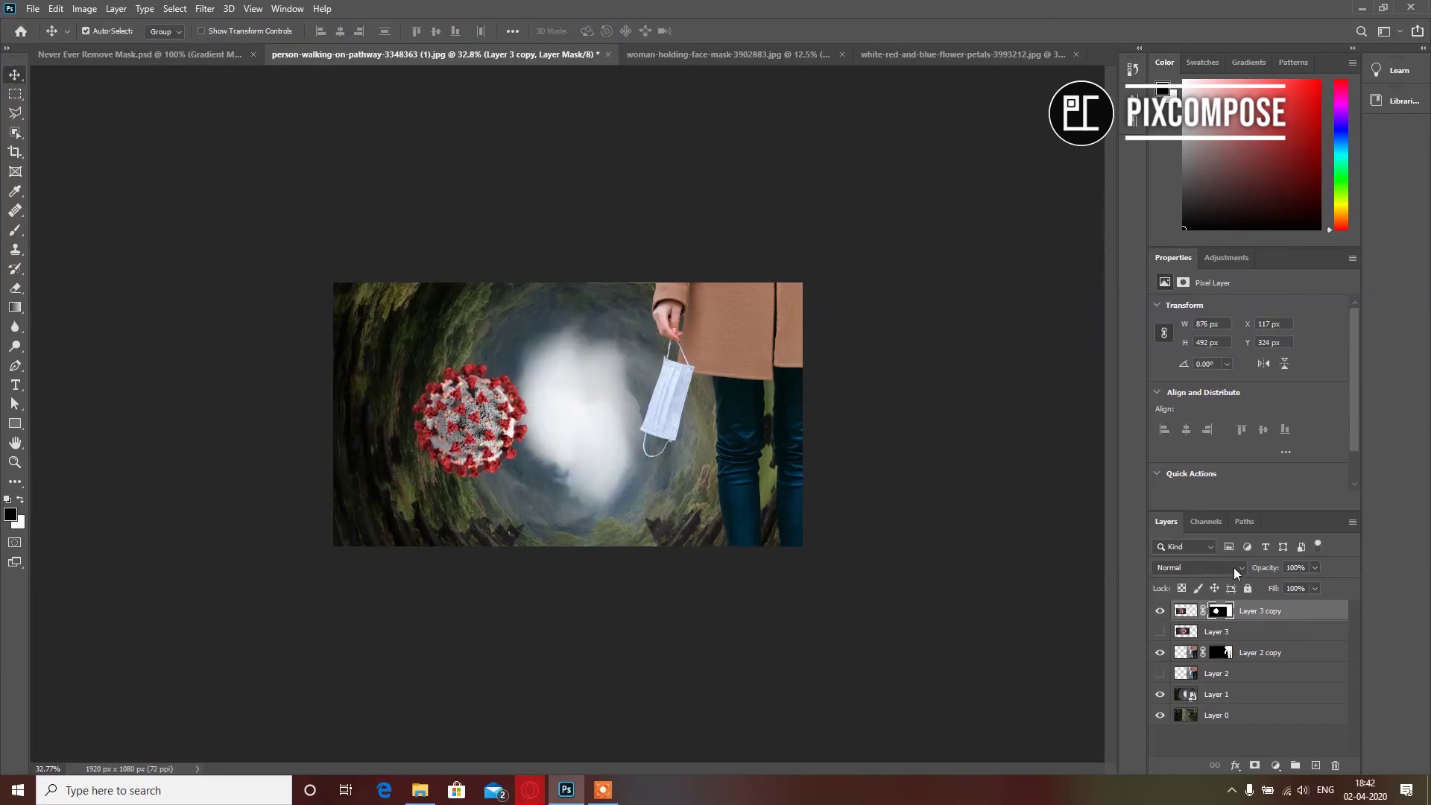
click(1314, 568)
drag(1309, 585, 1305, 585)
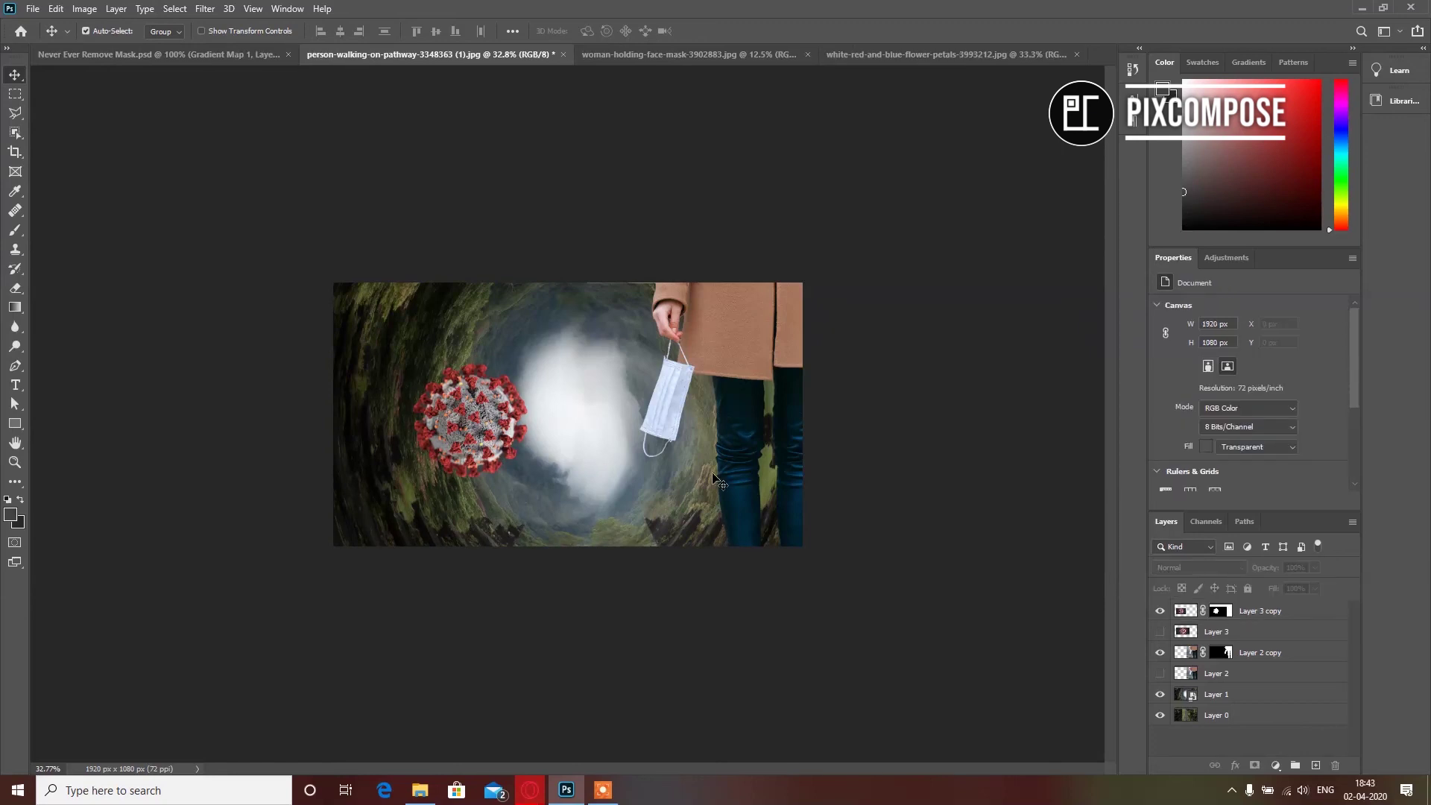
Check the finished design in Never Ever Remove Mask.psd for reference and return to the tunnel composite.
click(147, 54)
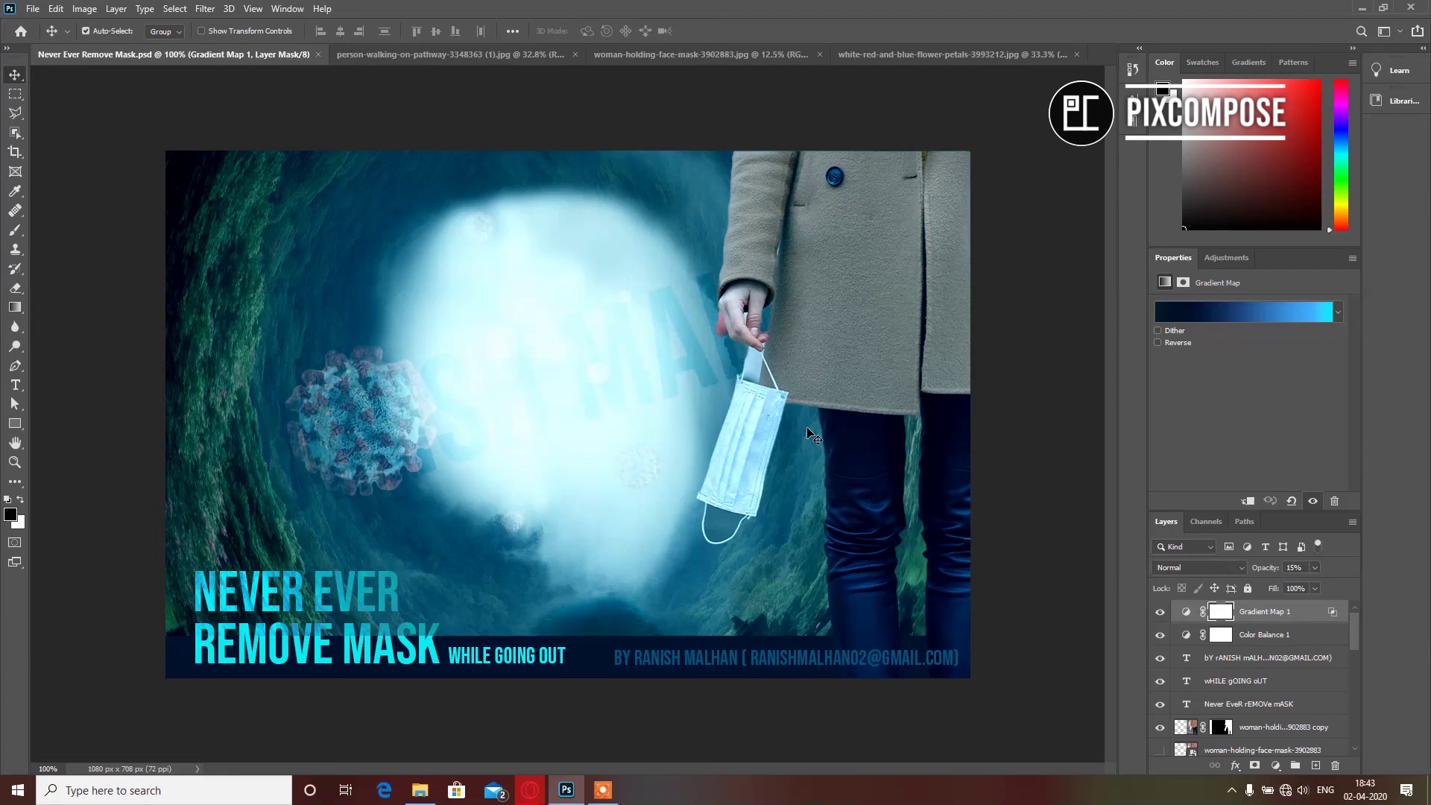
click(512, 56)
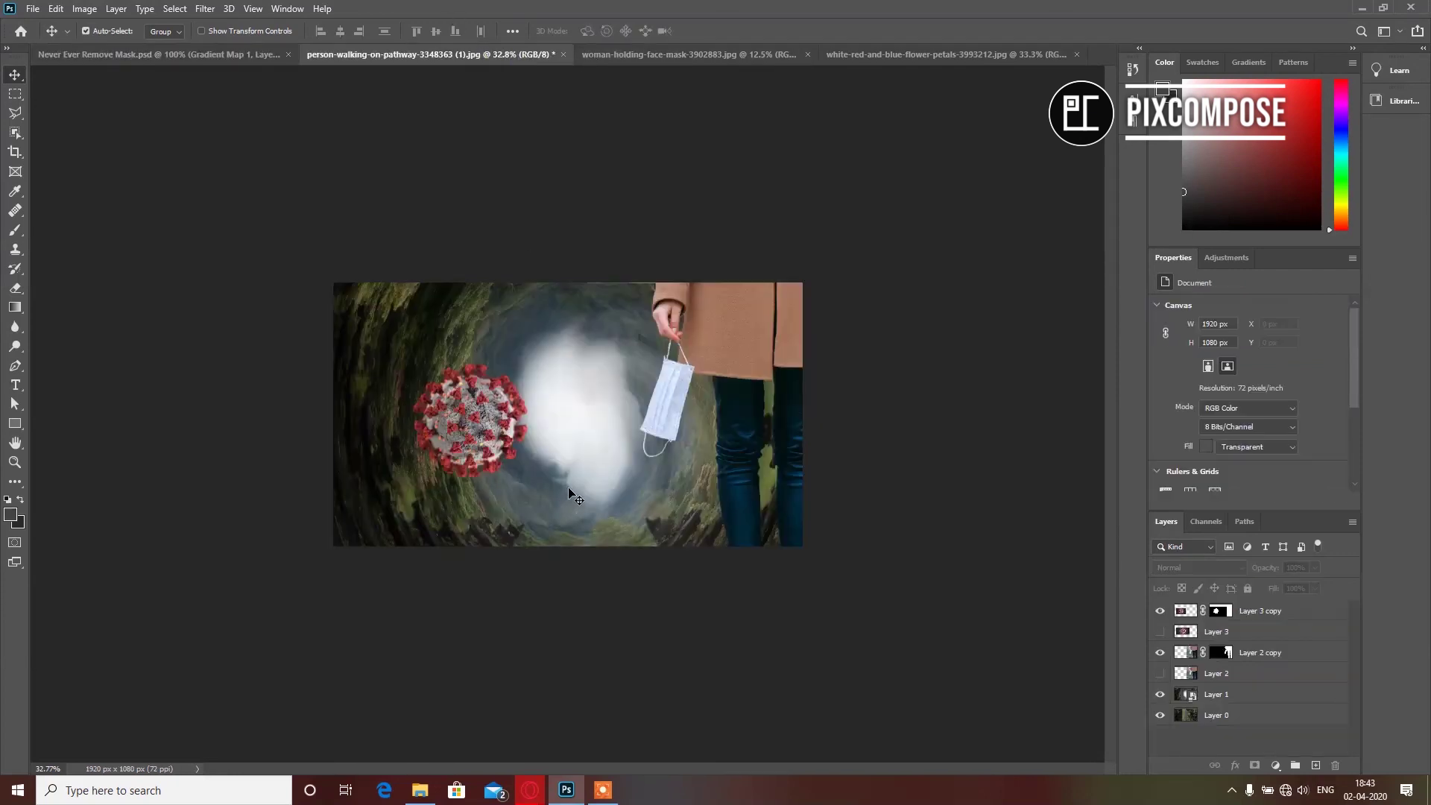